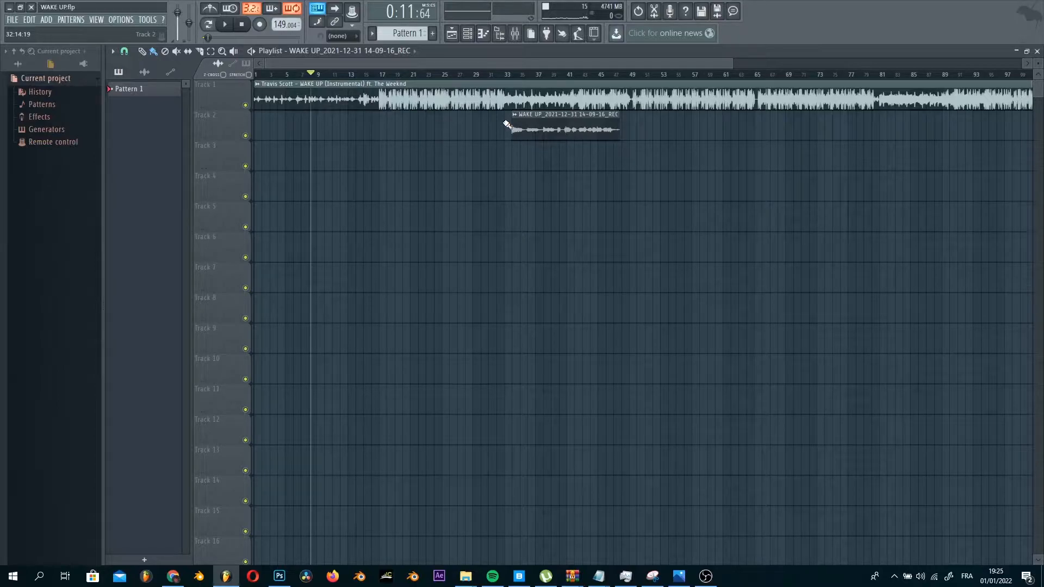
Place the playhead at the start of the recorded vocal clip on Track 2, at 0:53:04.
click(513, 76)
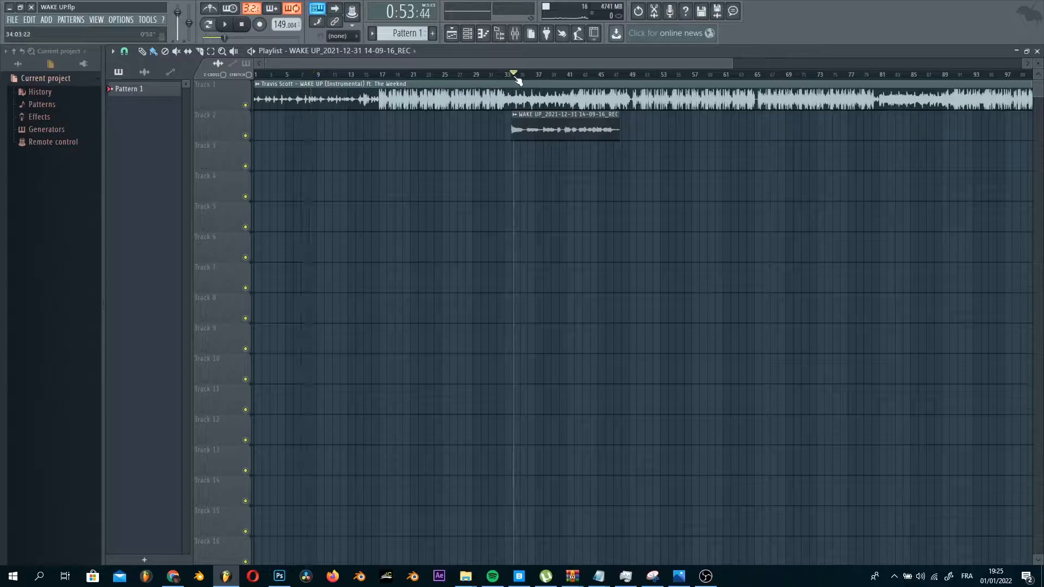
drag(515, 77, 508, 75)
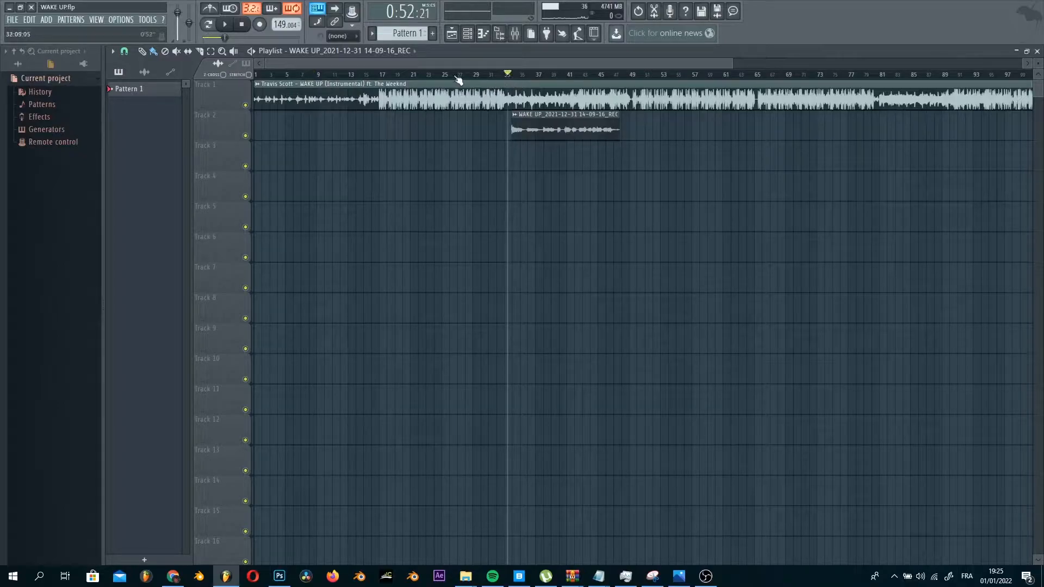
drag(264, 63, 376, 84)
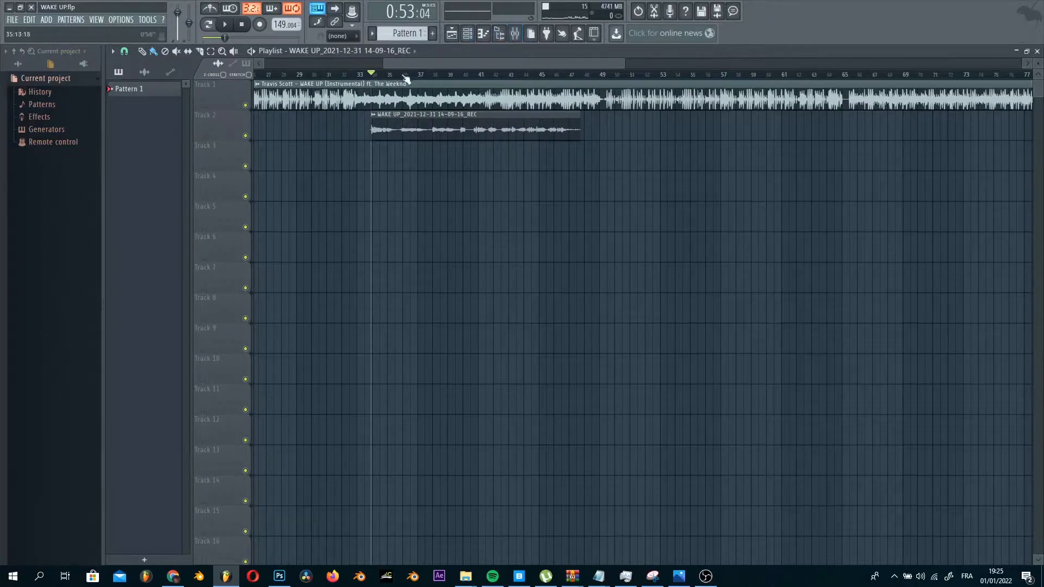
drag(402, 64, 391, 62)
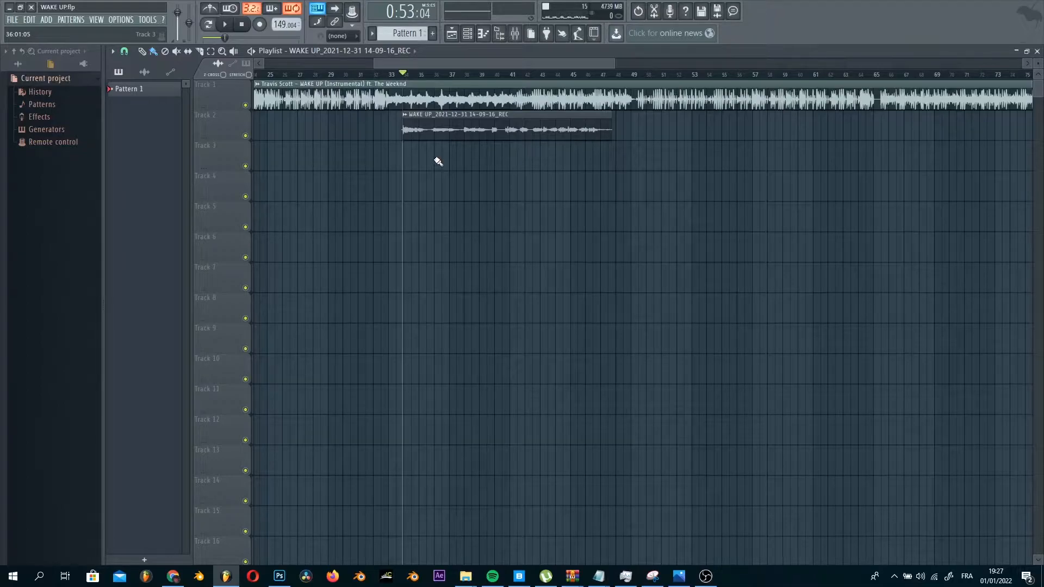
Open the mixer and review the Auto-Tune 8.1 settings on the MAIN VOCALS track.
click(514, 34)
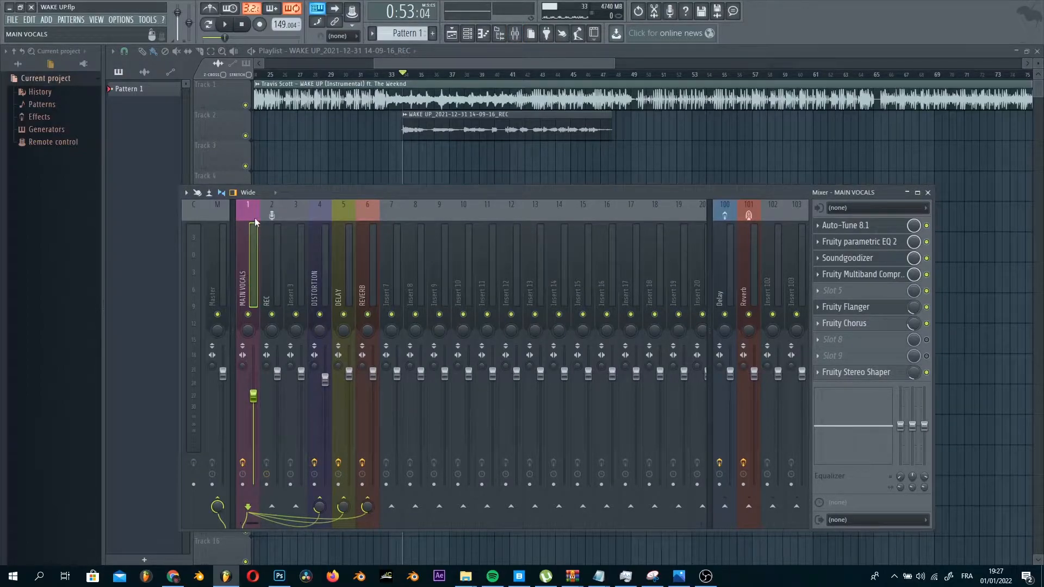
click(858, 236)
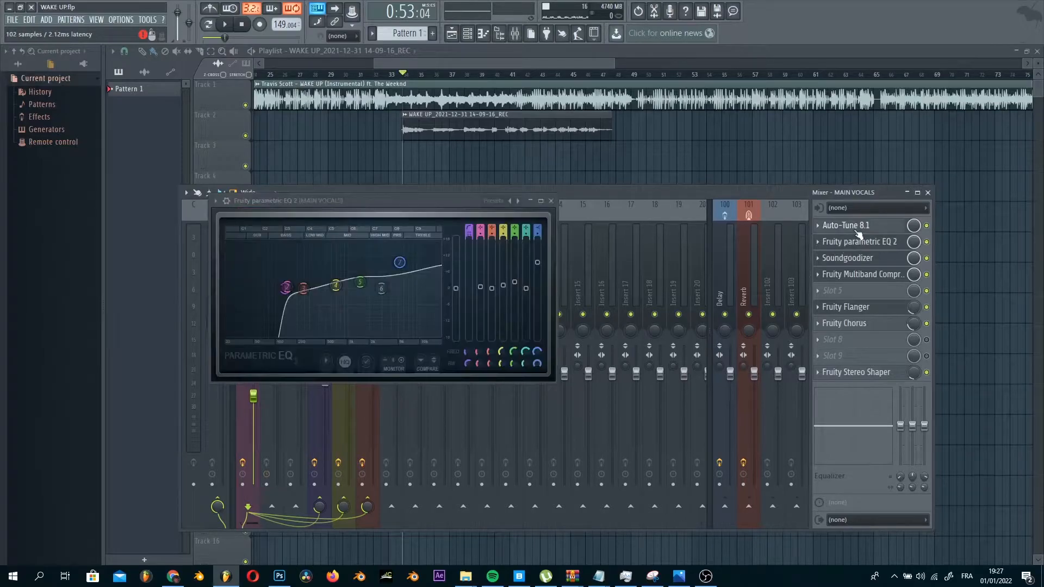
click(858, 229)
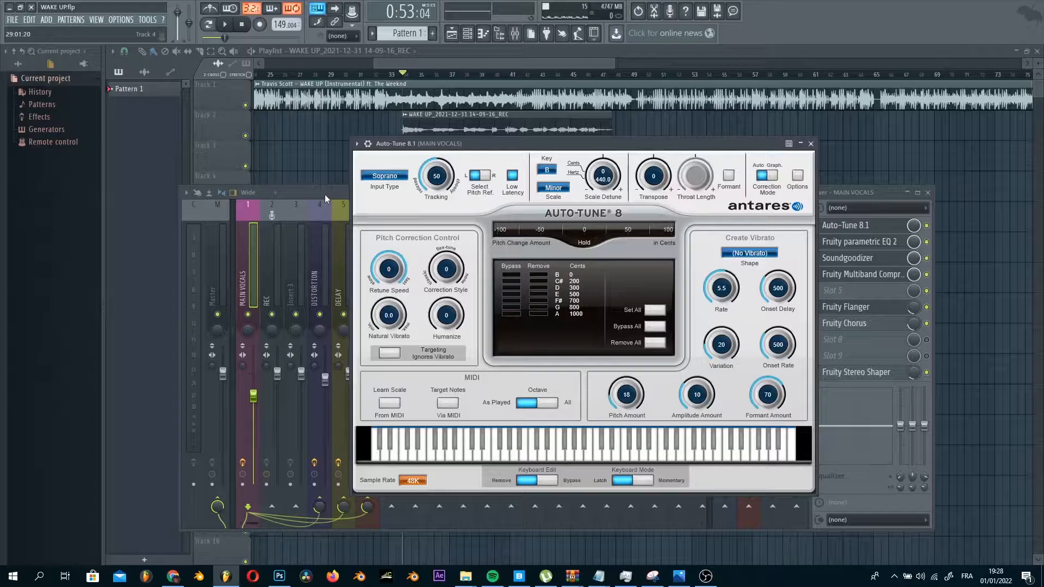
click(882, 196)
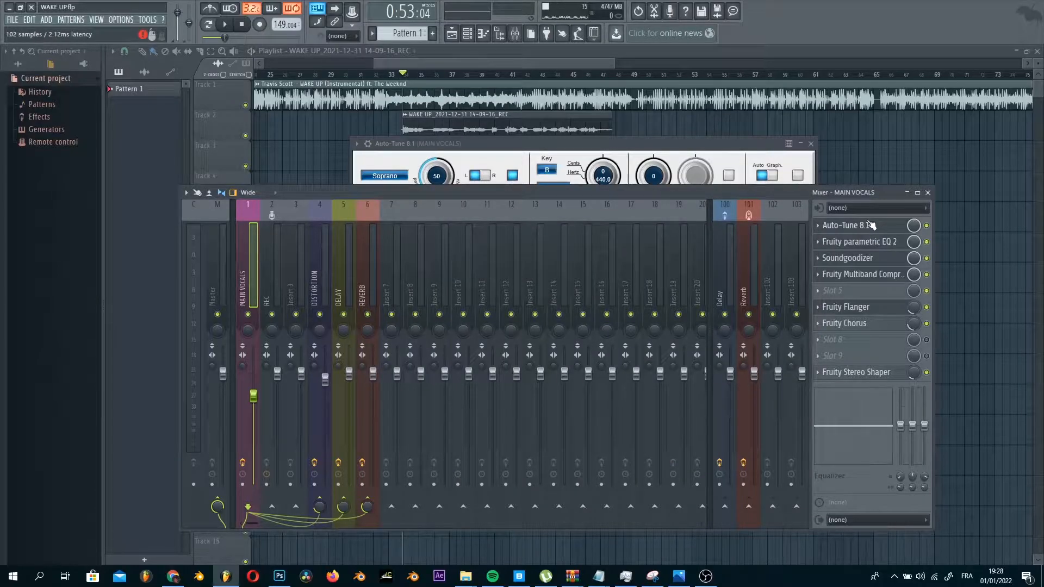
Review the Fruity parametric EQ 2, Soundgoodizer and Fruity Multiband Compressor settings on the MAIN VOCALS track.
click(867, 259)
click(872, 243)
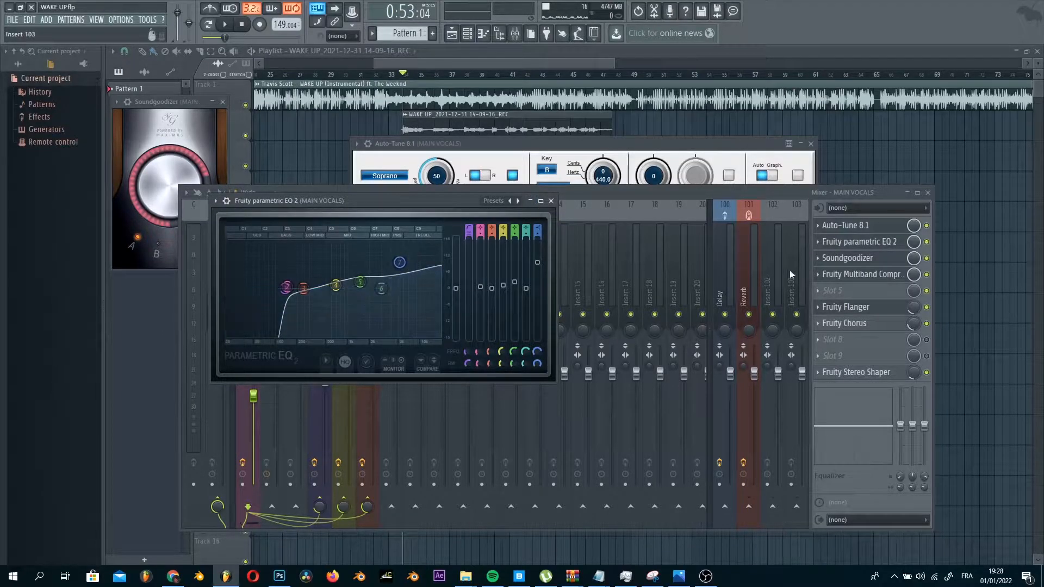
click(862, 273)
click(865, 259)
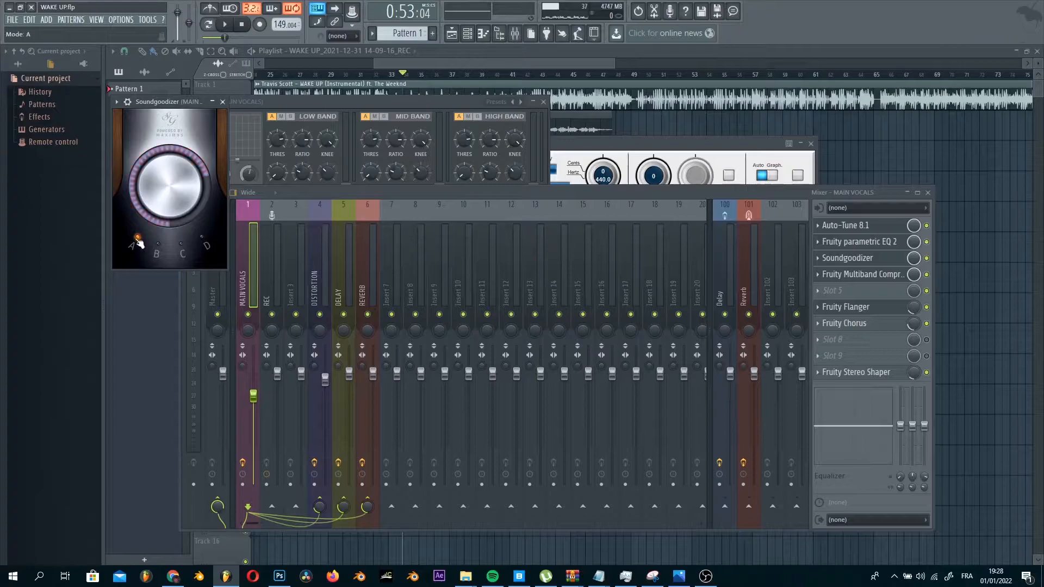
click(863, 275)
drag(400, 105, 461, 188)
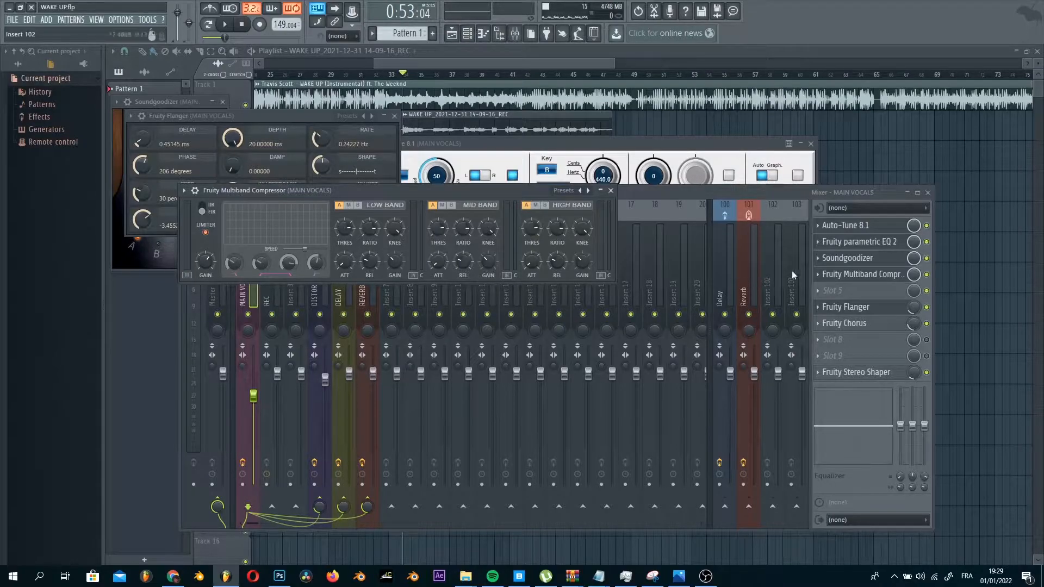
Review the Fruity Flanger and Fruity Chorus settings on the MAIN VOCALS track.
click(846, 307)
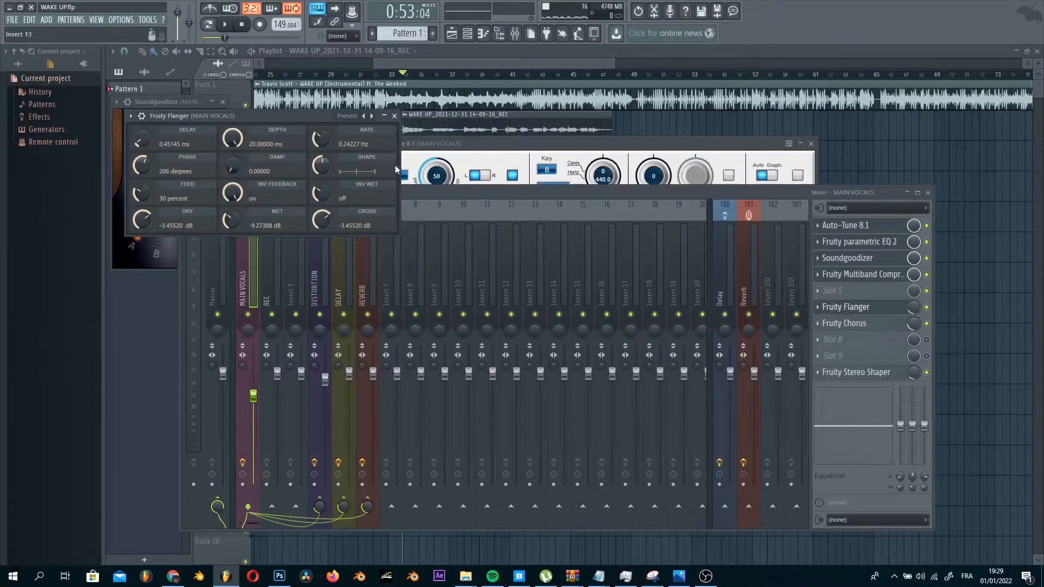
drag(299, 113, 318, 120)
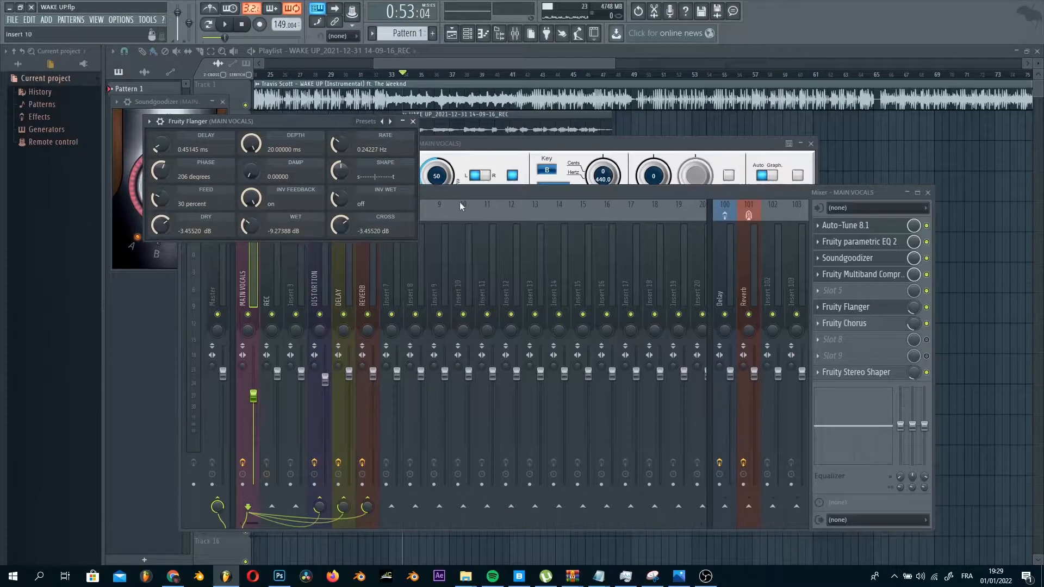
click(866, 325)
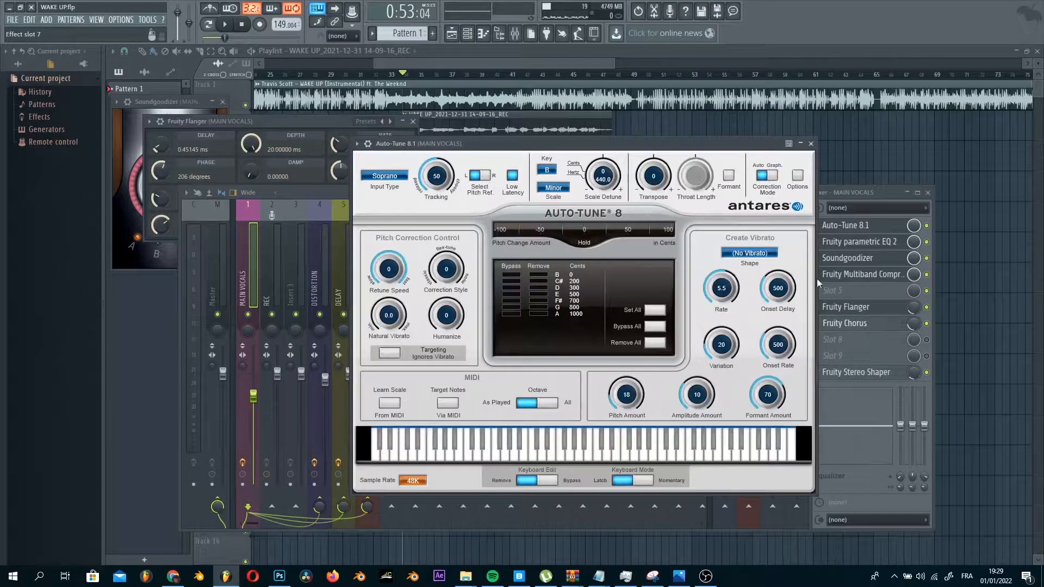
click(846, 321)
drag(319, 130, 420, 146)
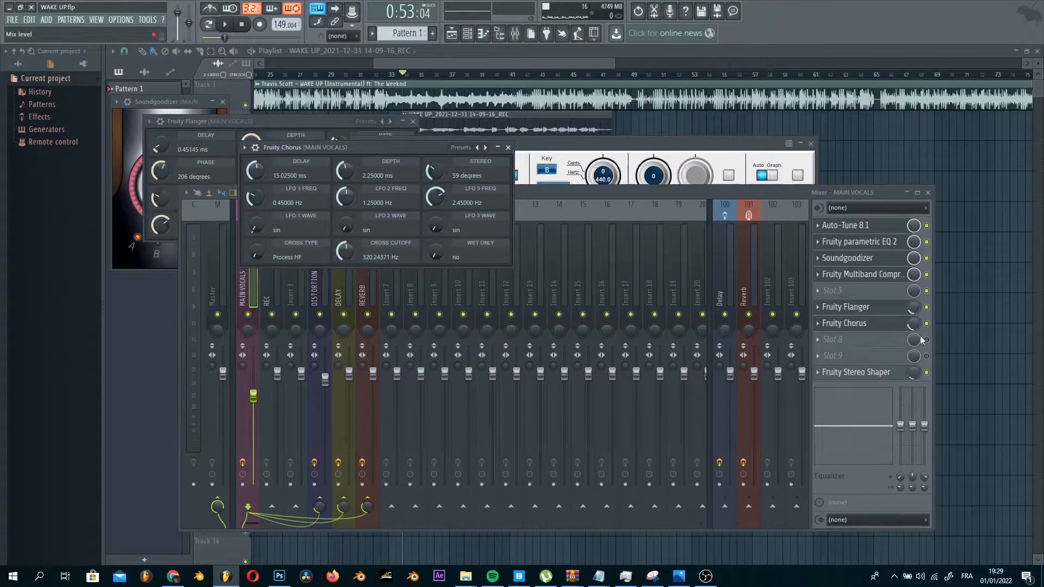
Inspect the Fruity Stereo Shaper on the MAIN VOCALS track and its available presets.
click(883, 375)
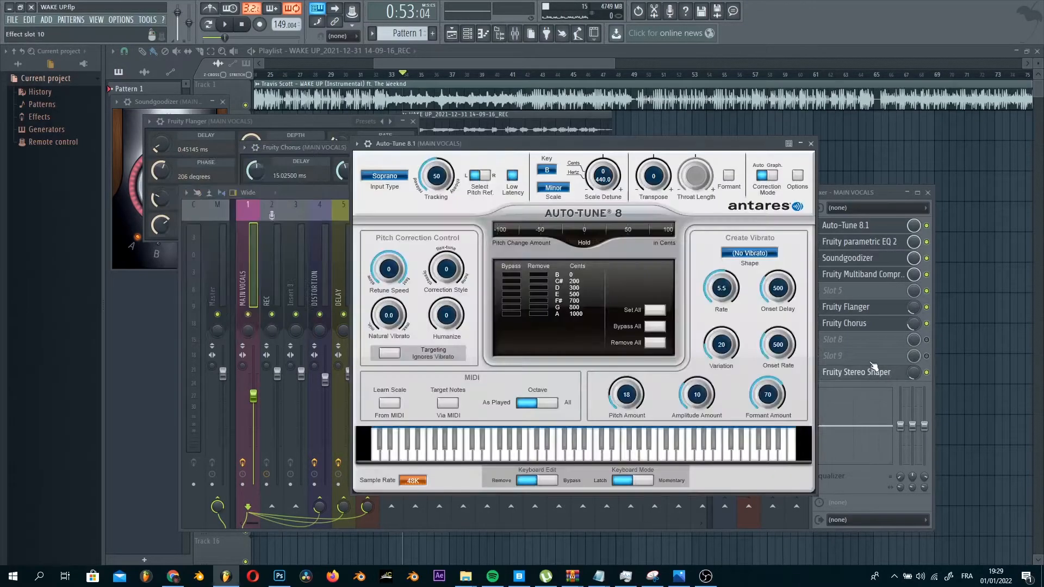
click(876, 374)
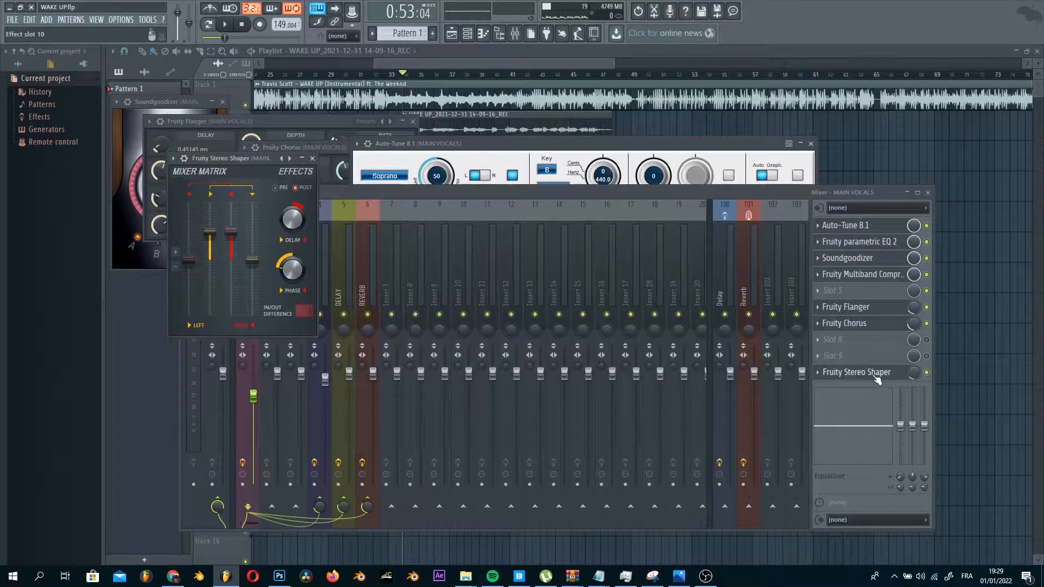
right_click(282, 158)
Try a send from the MAIN VOCALS track to the empty mixer insert 8.
click(418, 195)
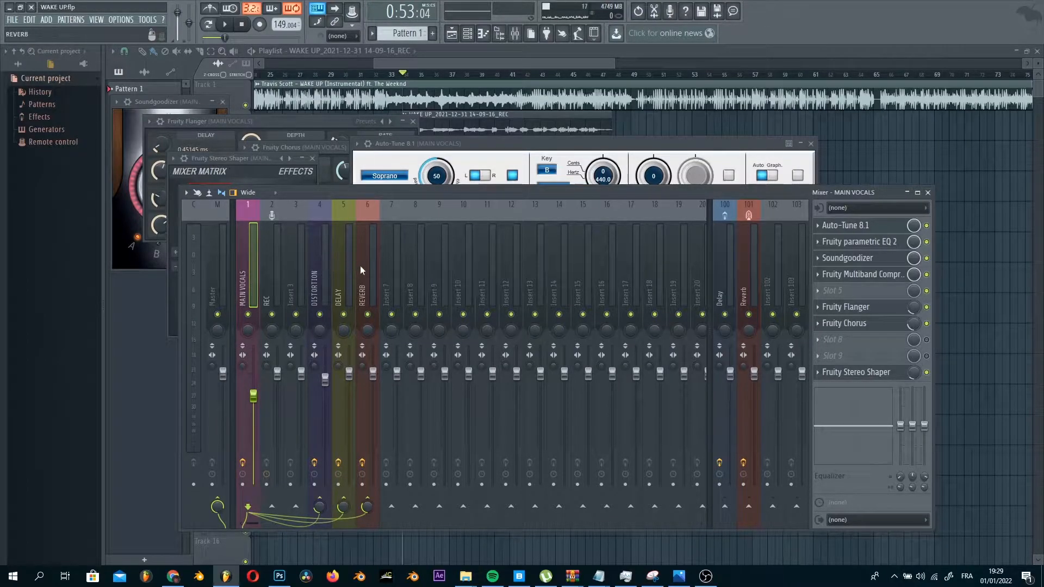
click(390, 508)
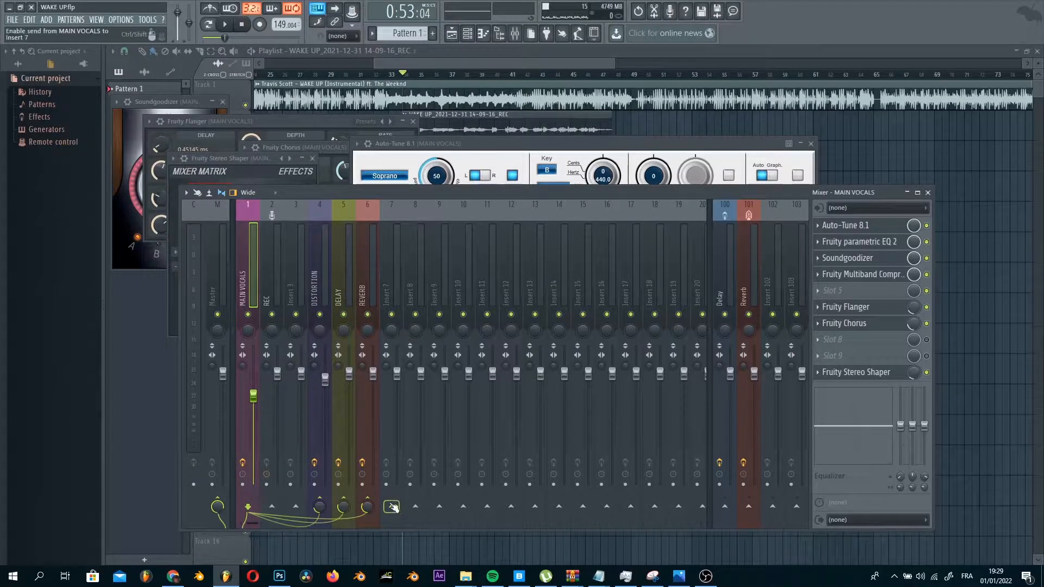
click(417, 508)
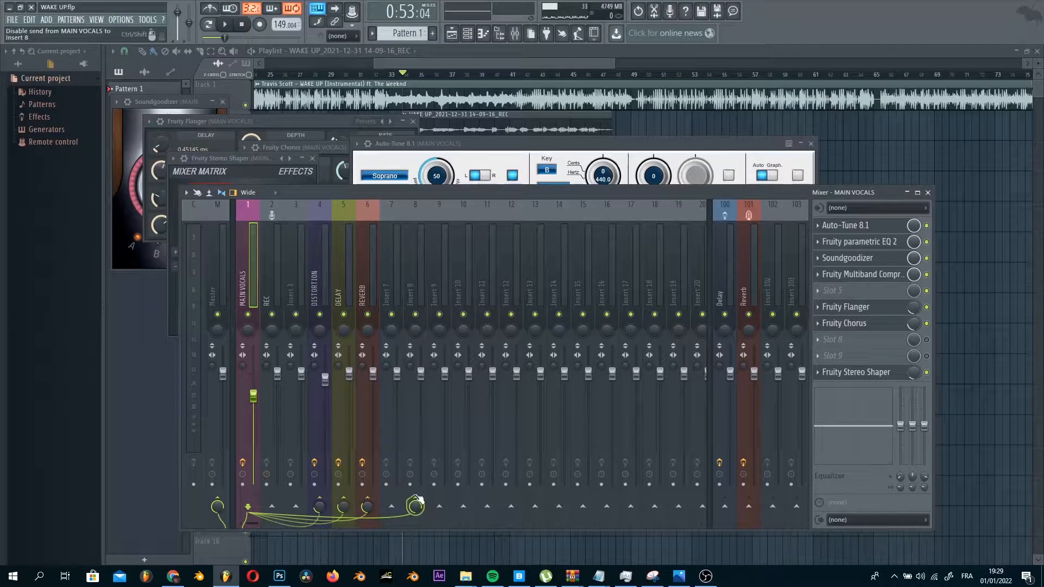
Select the DISTORTION track and inspect its Fruity Blood Overdrive settings and presets.
click(315, 278)
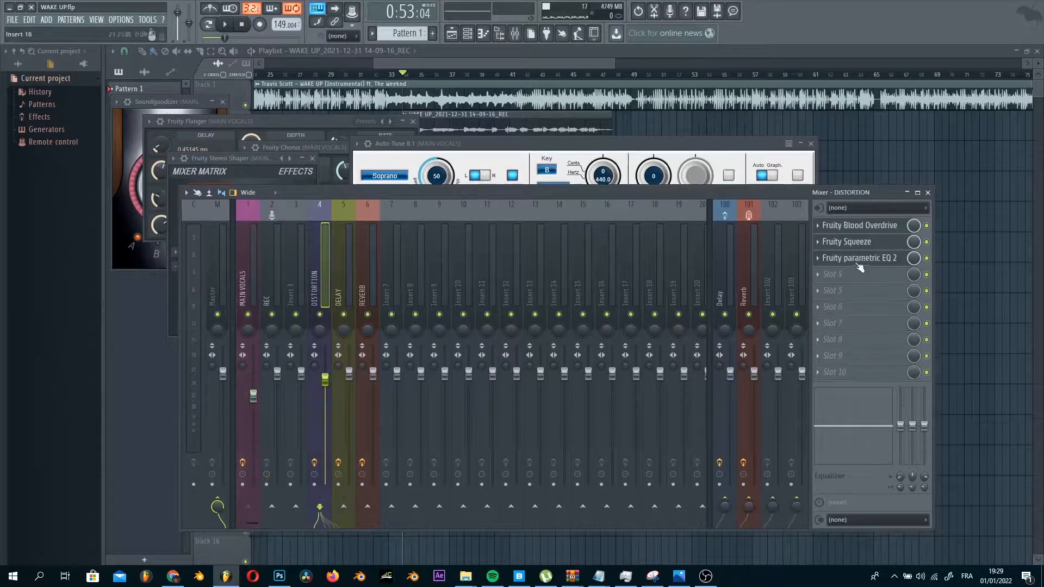
click(852, 229)
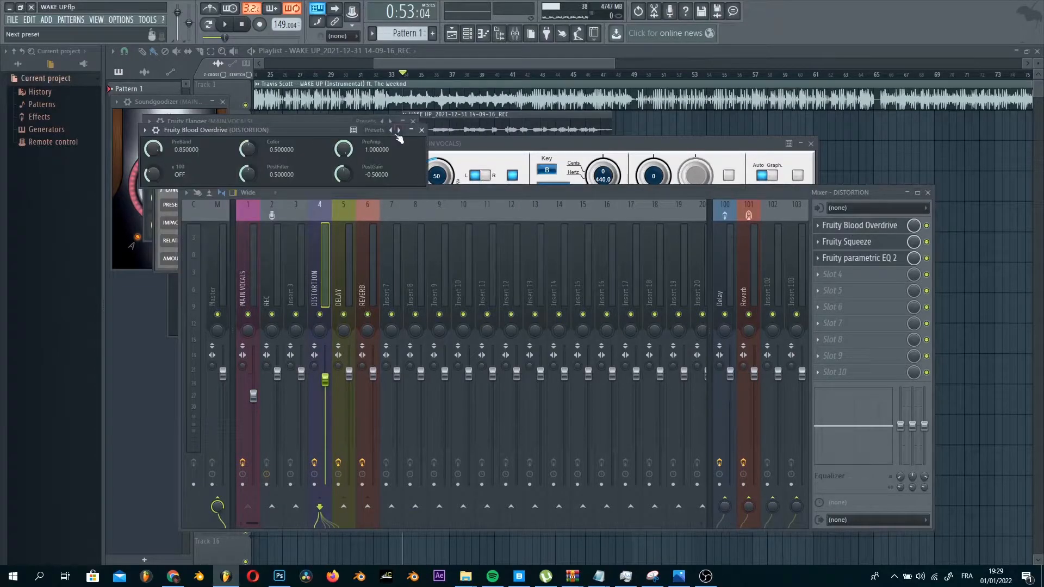
click(398, 135)
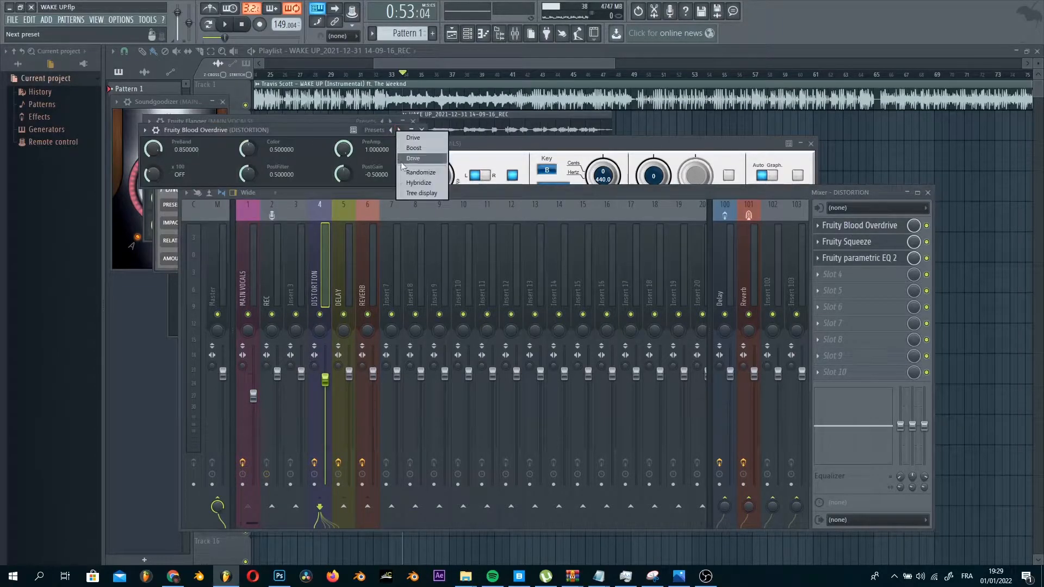
Inspect the Fruity Squeeze settings on the DISTORTION track.
click(856, 243)
click(861, 243)
click(860, 243)
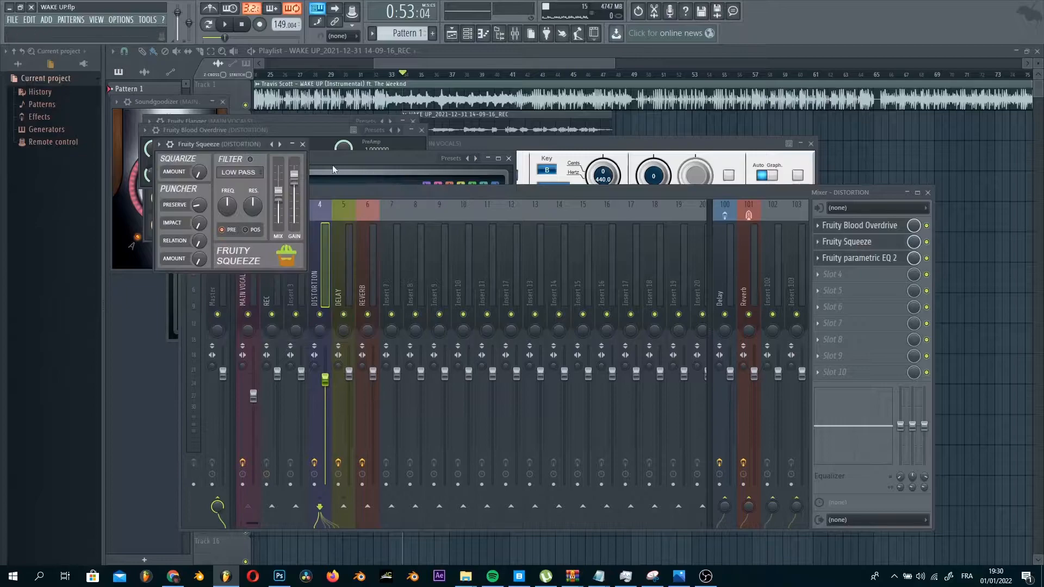
click(280, 144)
click(213, 143)
Inspect the Fruity parametric EQ 2 curve on the DISTORTION track and browse its presets.
click(854, 258)
click(482, 162)
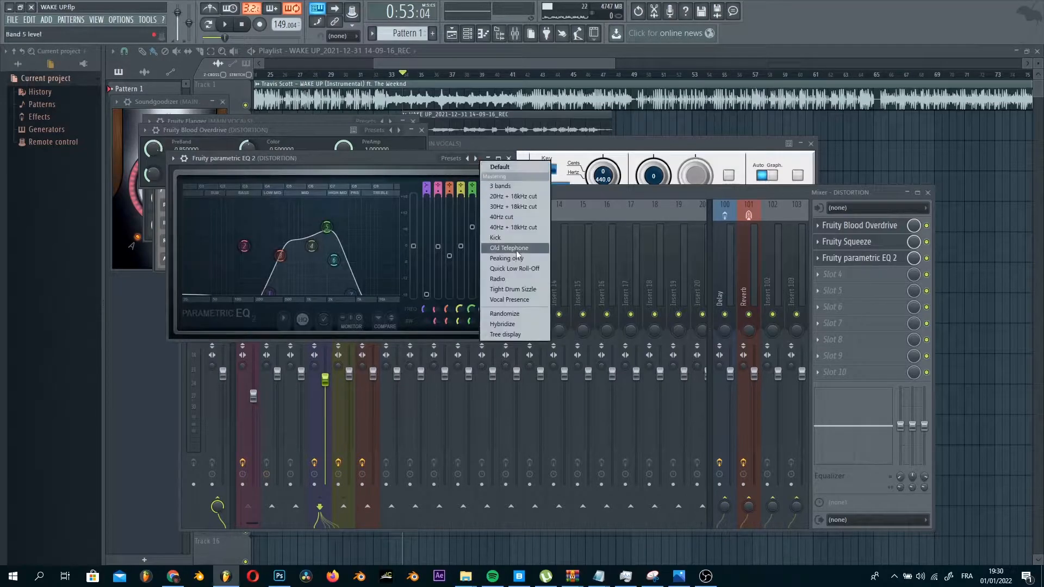
click(624, 191)
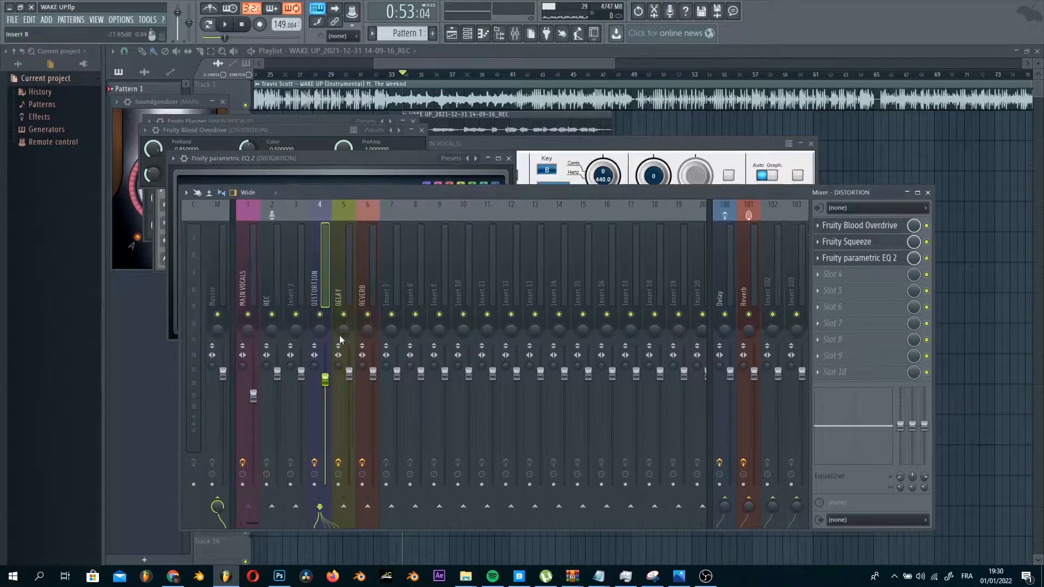
Go through the DISTORTION track's parametric EQ 2, Fruity Squeeze and Fruity Blood Overdrive settings once more.
click(870, 247)
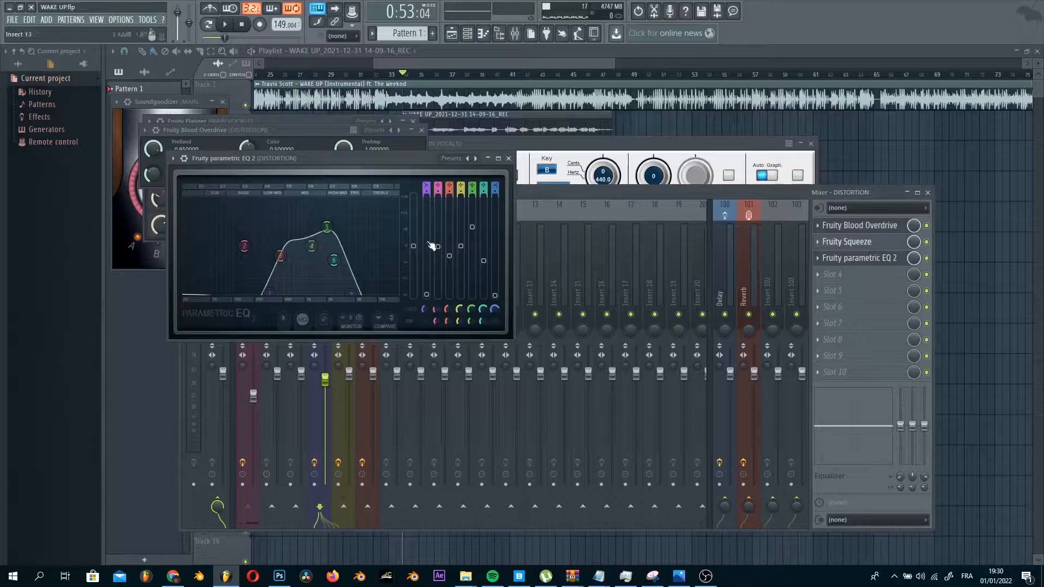
click(857, 246)
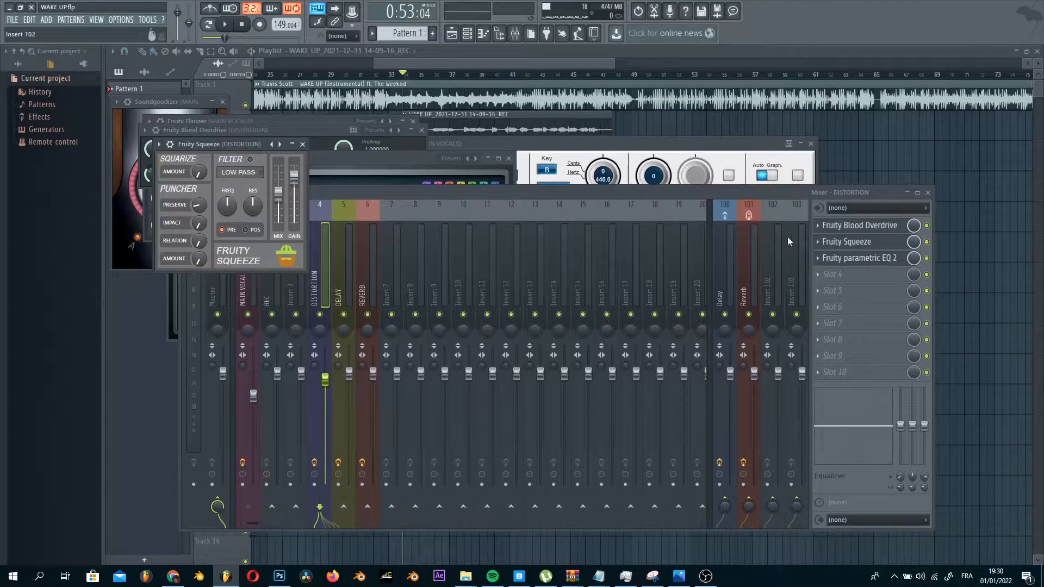
click(846, 226)
click(846, 226)
click(845, 226)
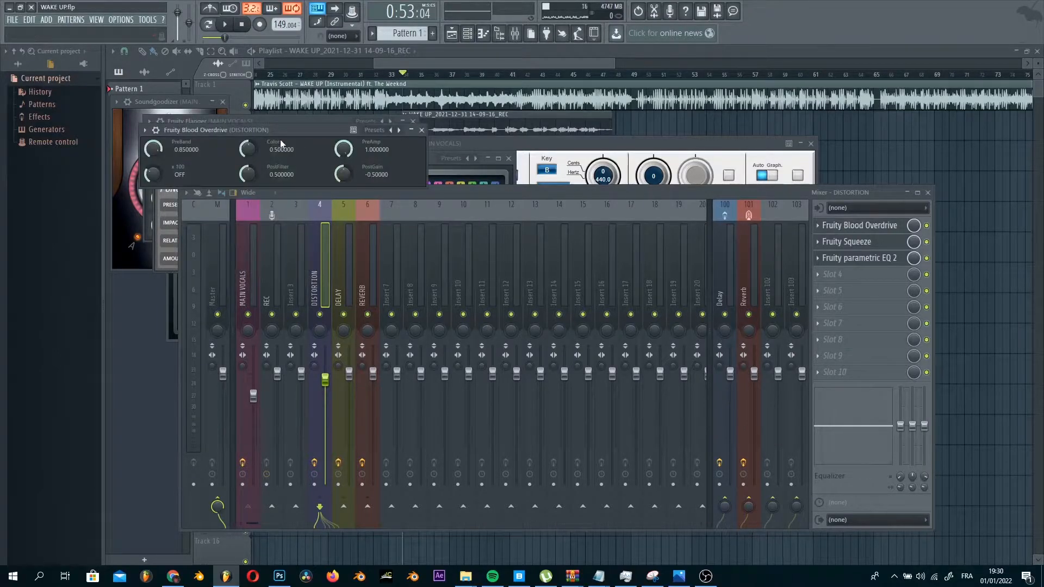
Check the send level from MAIN VOCALS to DISTORTION and compare the effect chains of the two tracks.
click(254, 287)
click(320, 506)
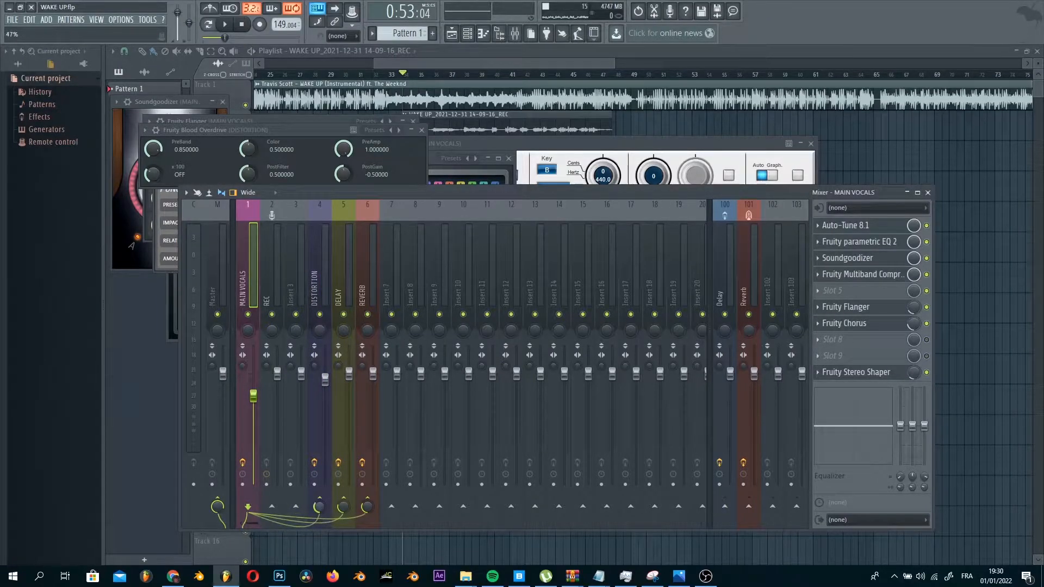
click(316, 277)
click(250, 280)
click(321, 276)
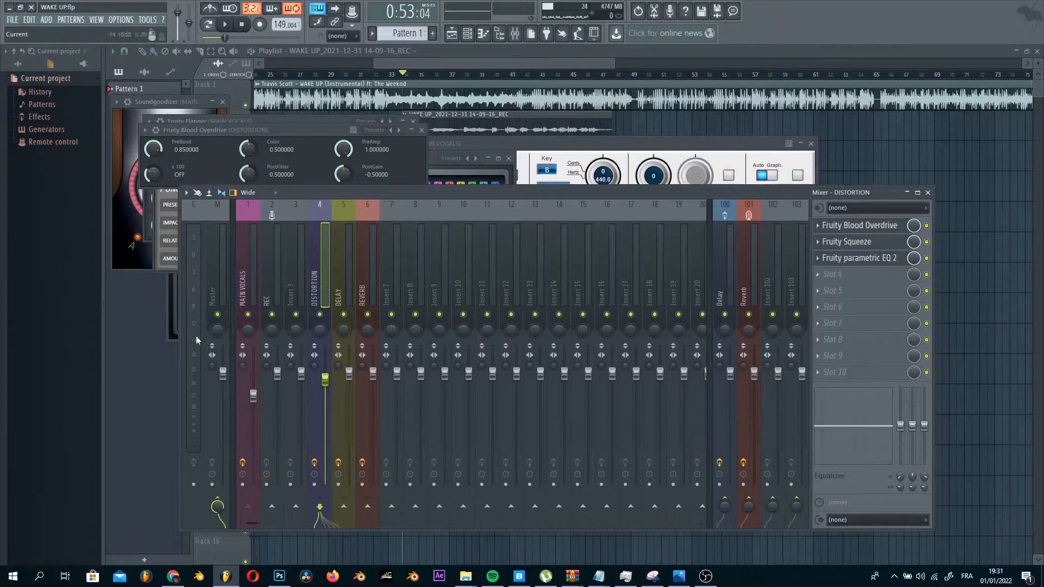
click(247, 275)
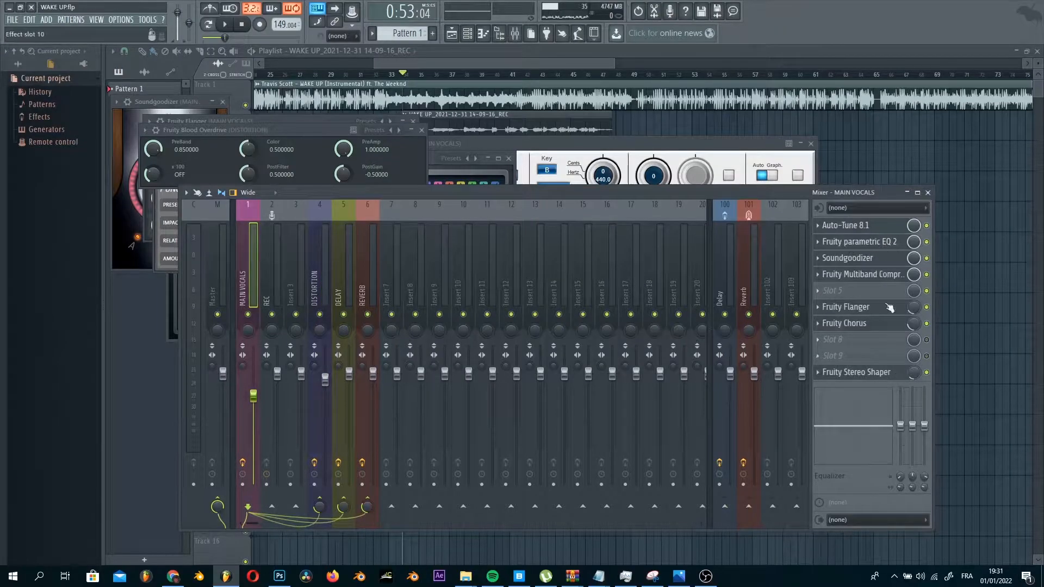
click(316, 286)
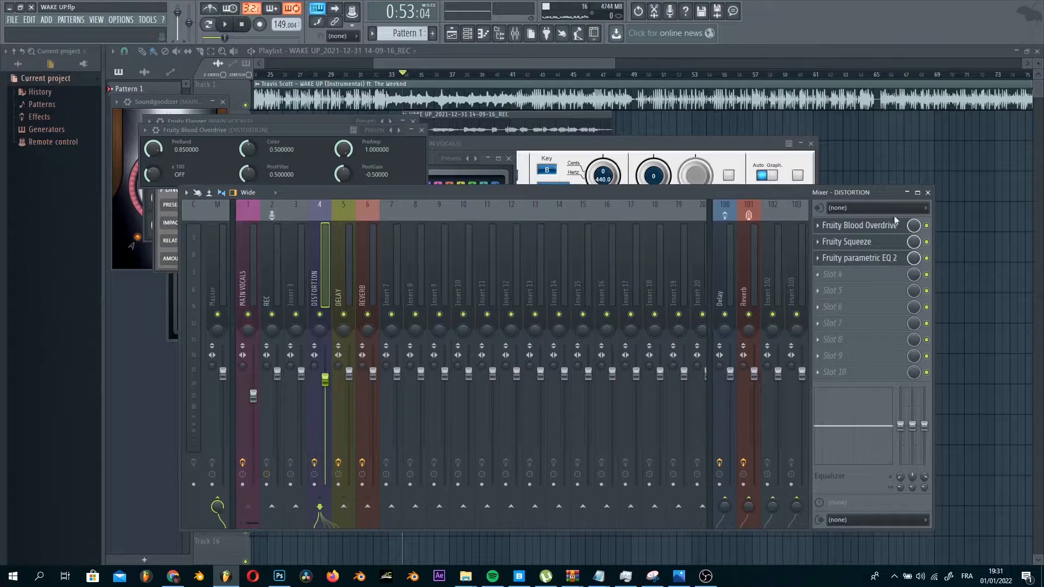
click(246, 273)
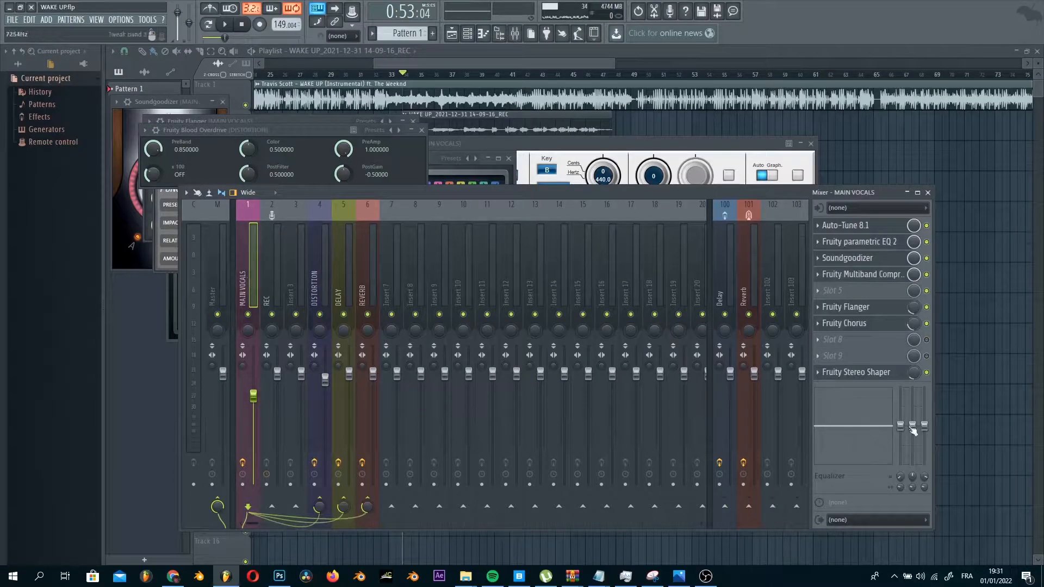
click(319, 279)
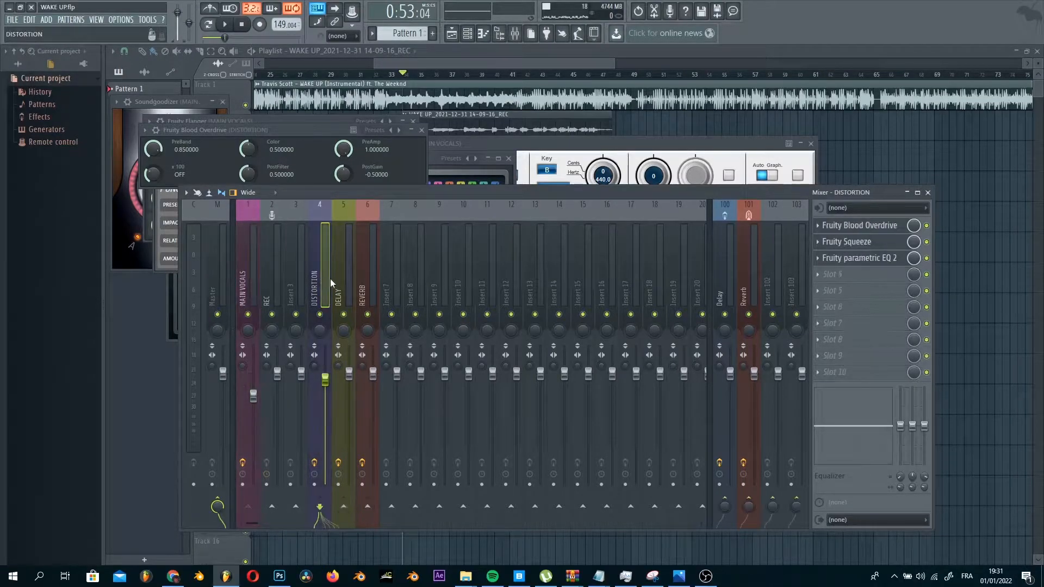
Look over the MAIN VOCALS chain and inspect the Fruity Delay 3 settings on the DELAY track.
click(243, 280)
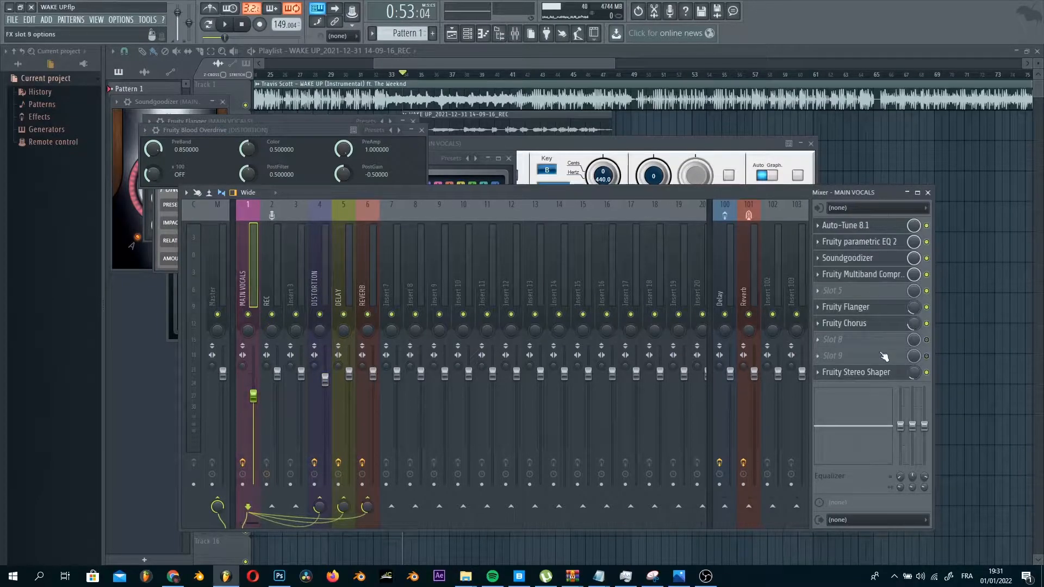
click(340, 296)
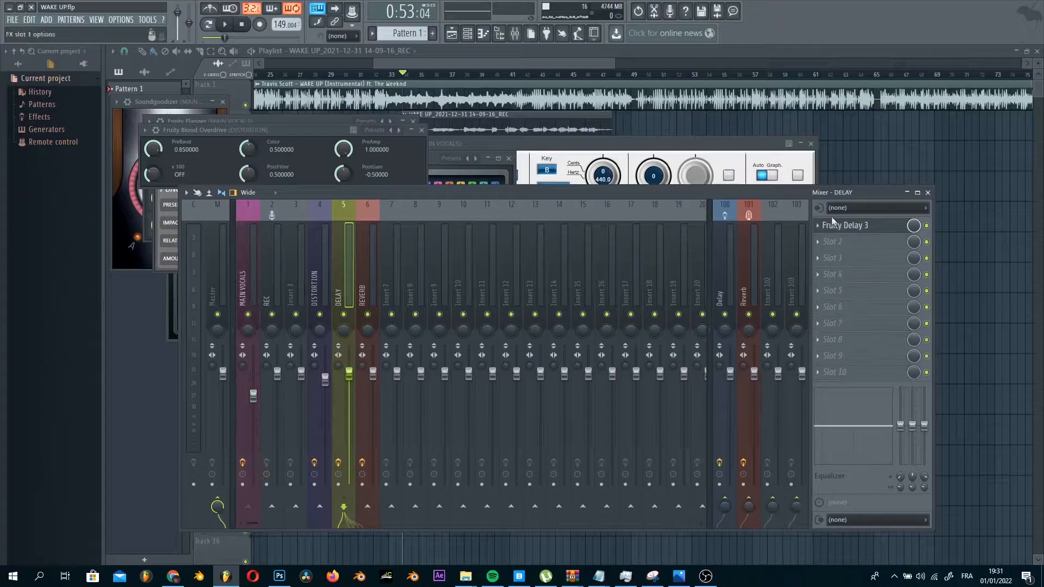
click(878, 229)
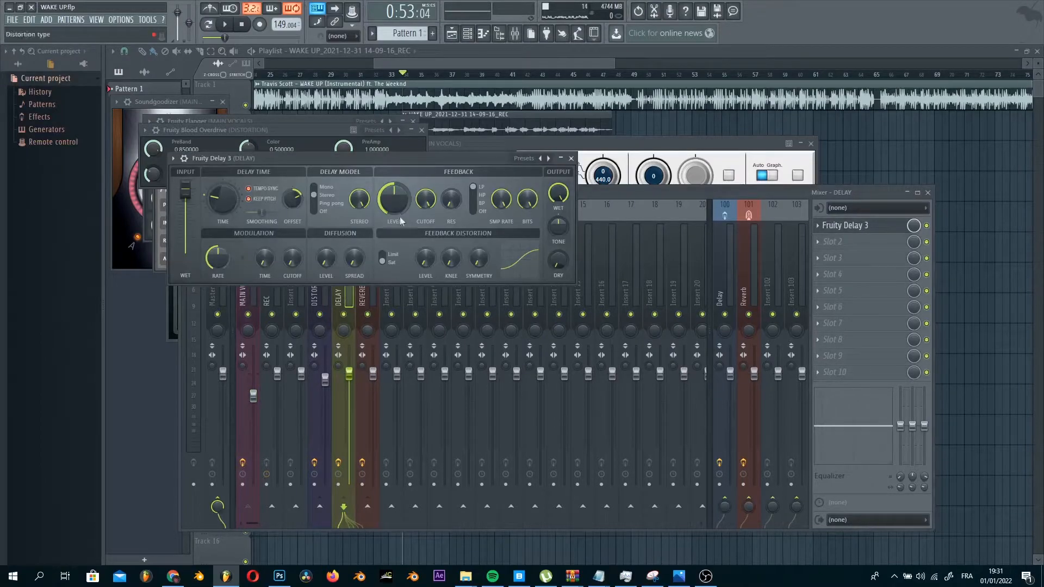
drag(406, 157, 665, 155)
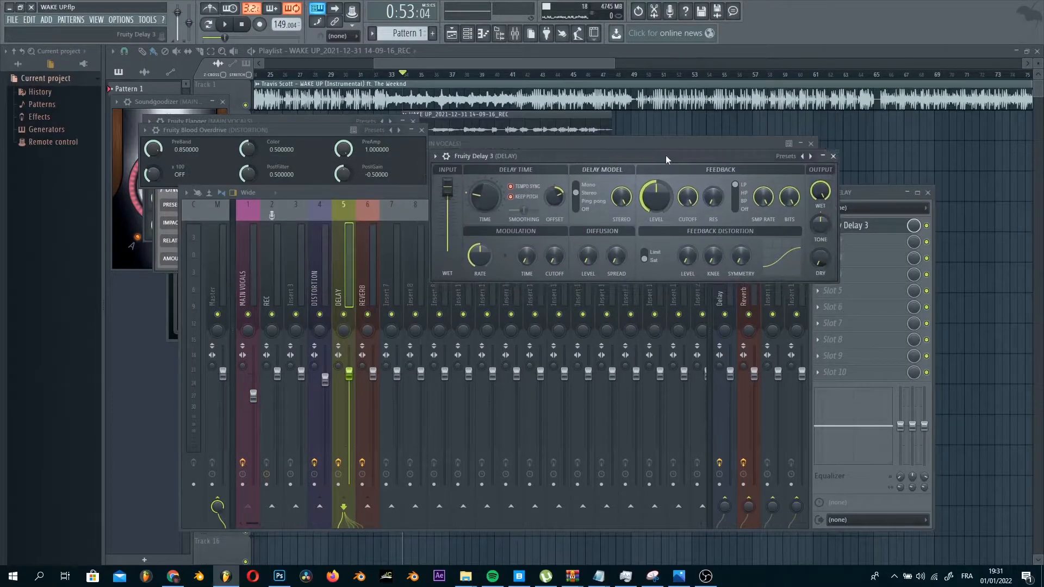
Check the send routing from MAIN VOCALS to the DELAY track.
click(251, 294)
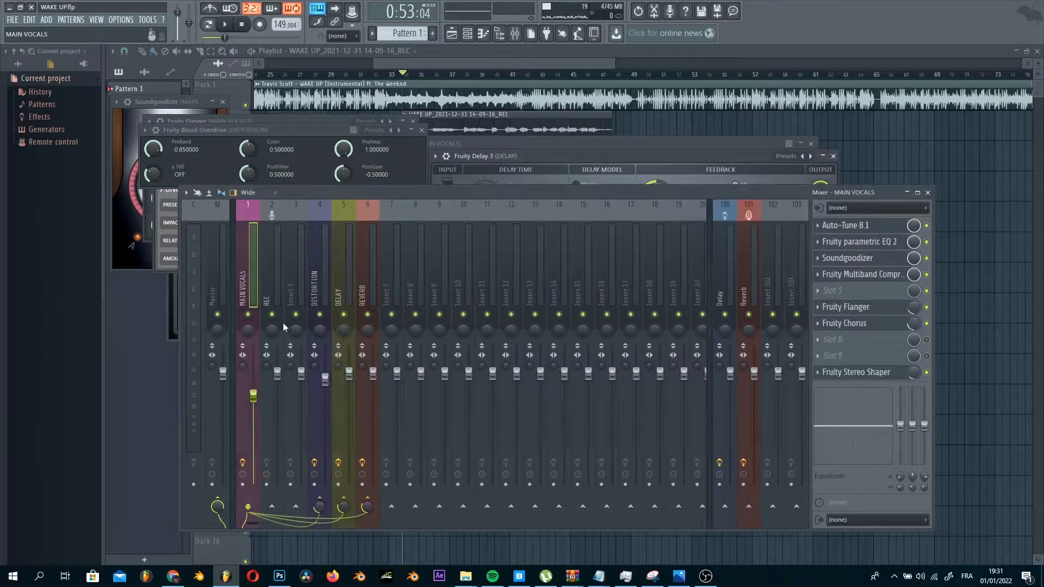
click(347, 273)
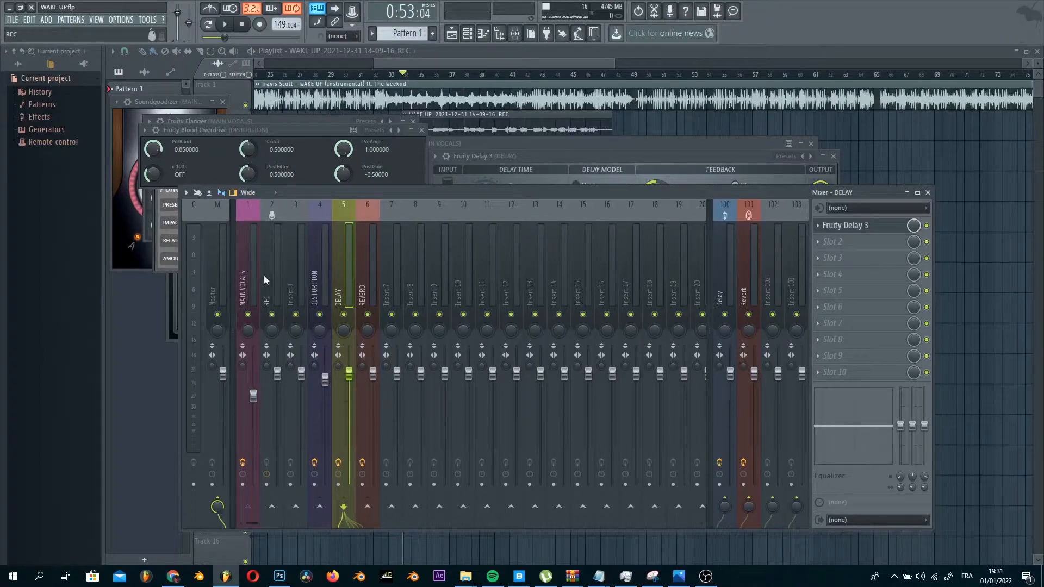
click(249, 278)
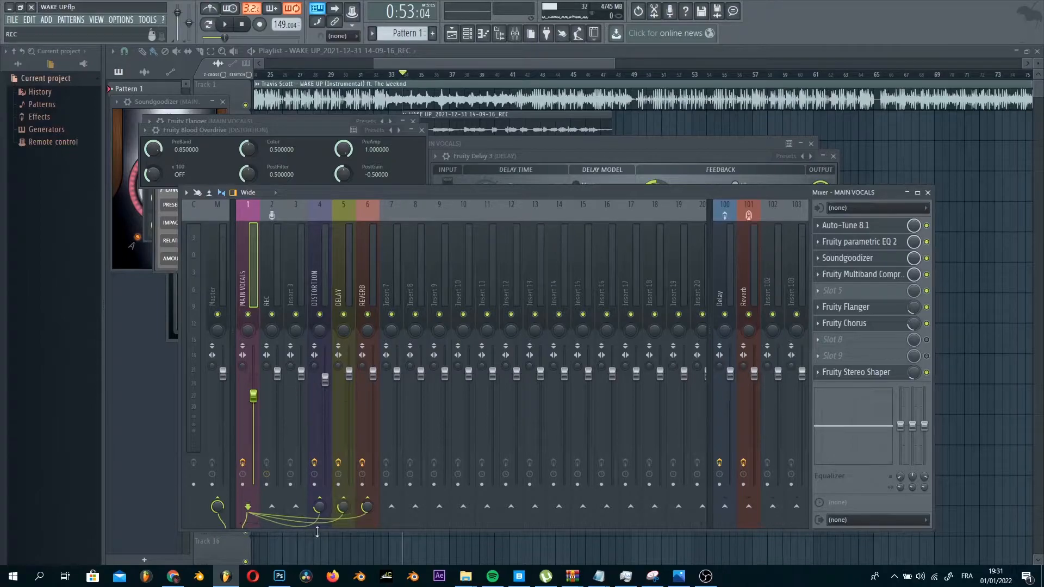
Reopen Fruity Delay 3 on the DELAY track and browse its presets.
click(341, 273)
click(846, 226)
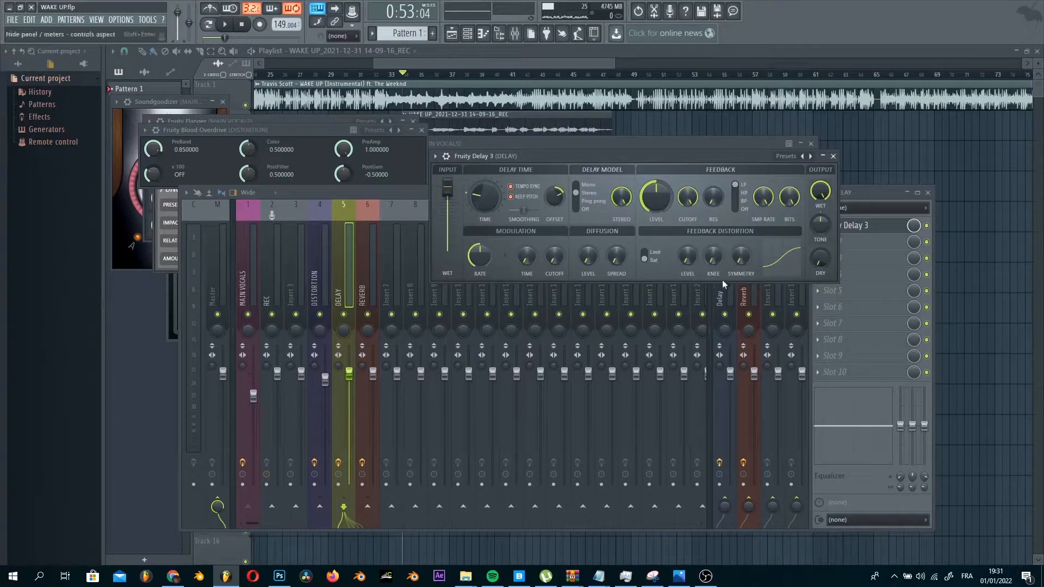
drag(709, 157, 614, 163)
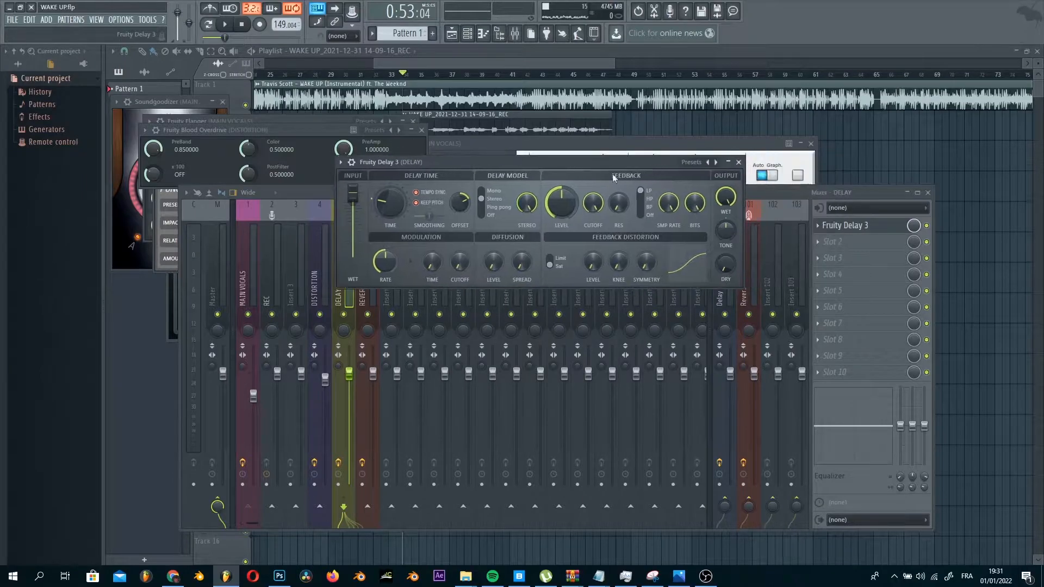
right_click(707, 162)
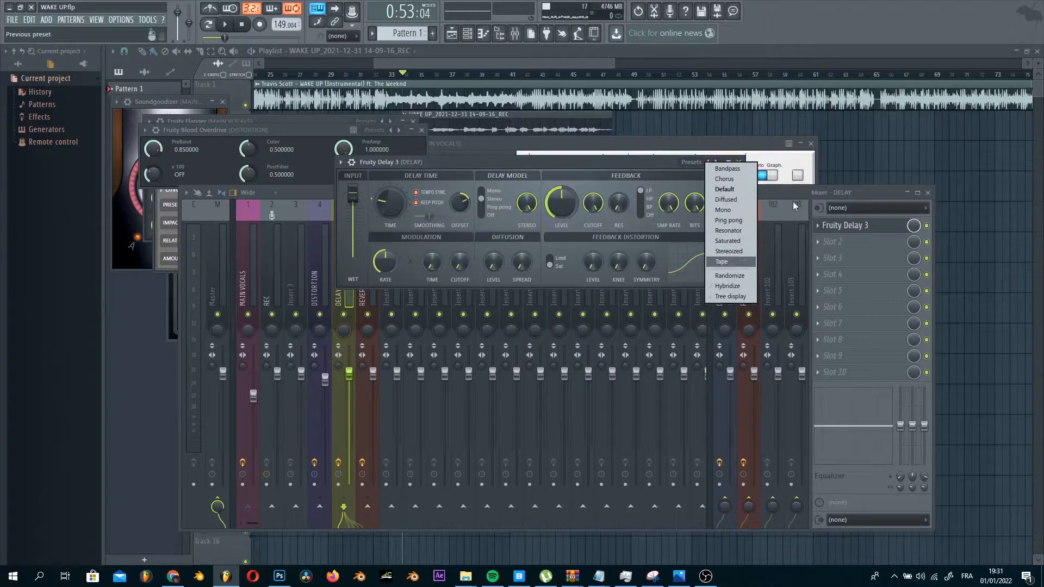
click(727, 237)
Inspect Fruity Reeverb 2 on the REVERB track, covering its presets and its dry and wet levels.
click(365, 286)
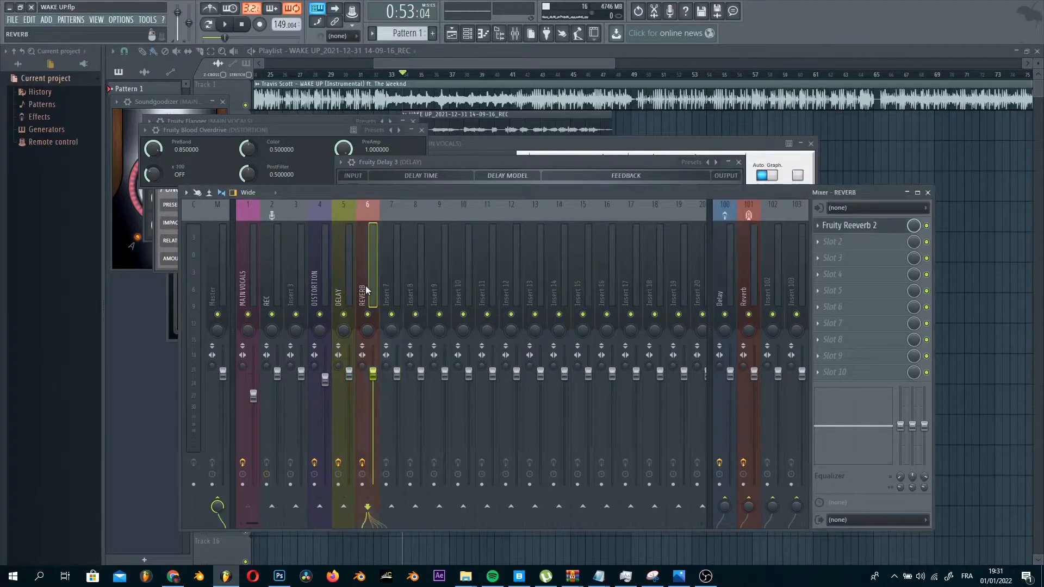
click(878, 231)
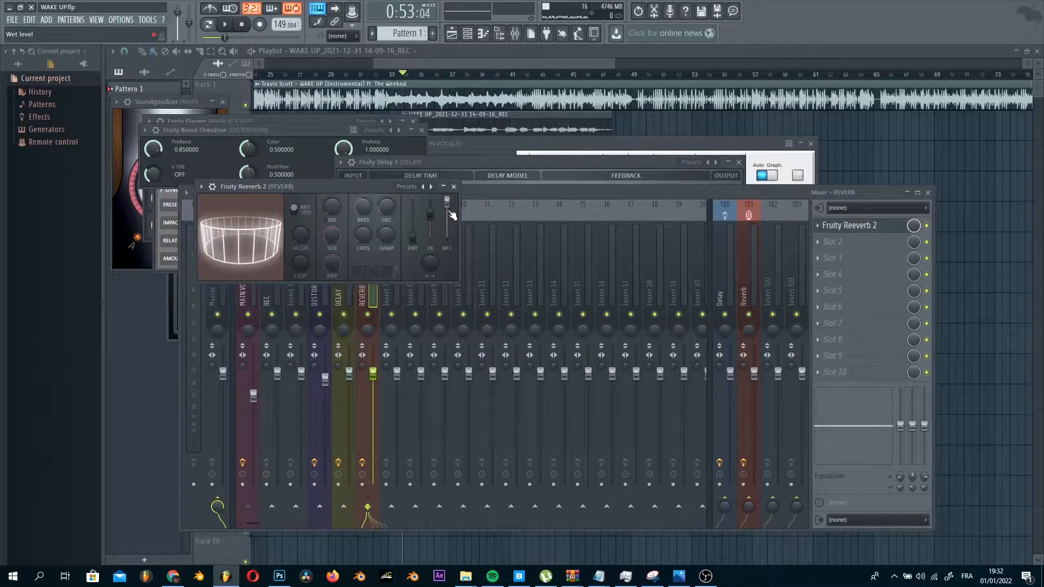
right_click(430, 187)
click(318, 195)
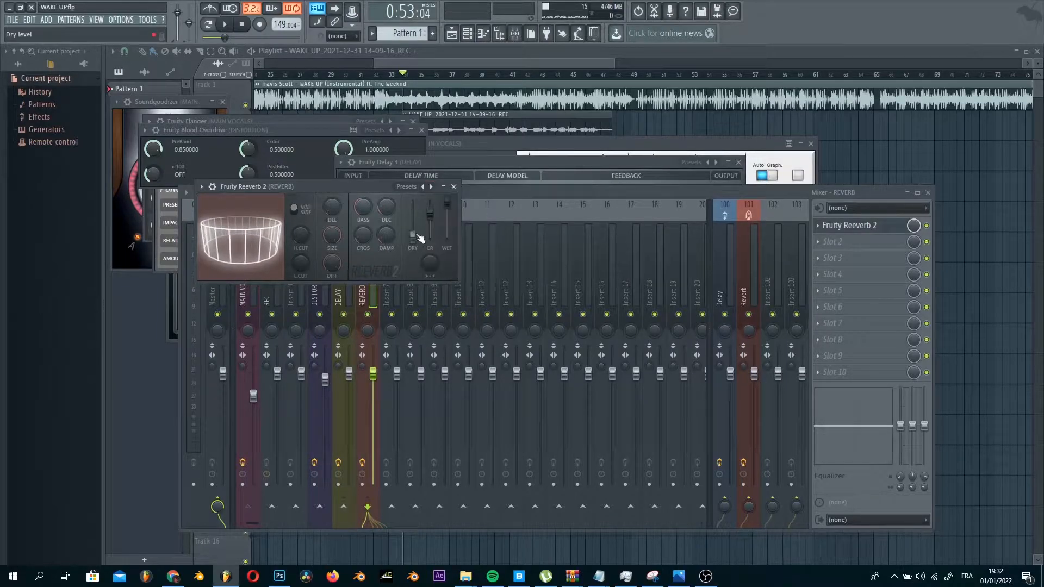
drag(416, 240, 416, 240)
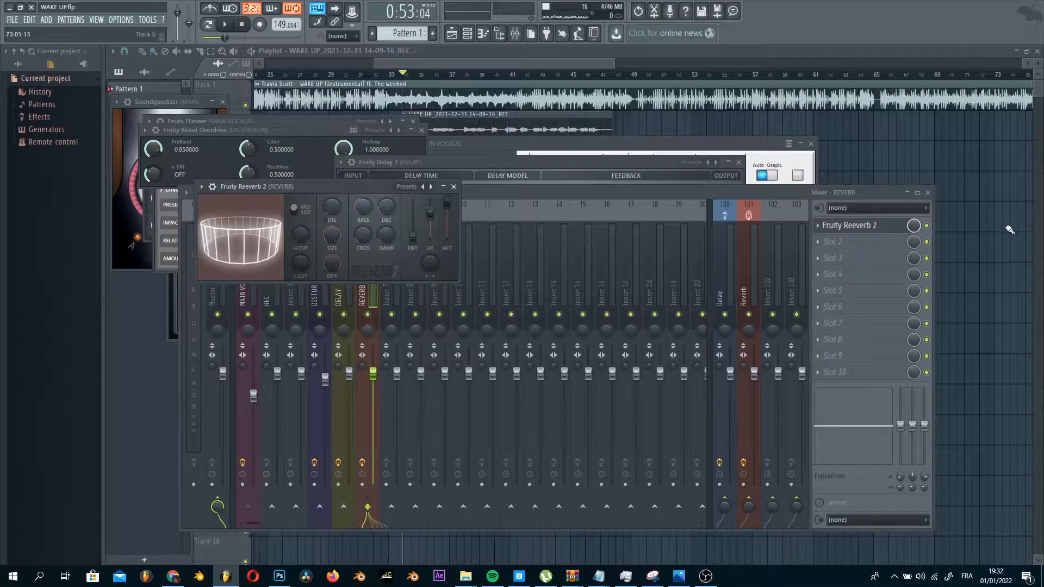
Clear all open windows and play the arrangement from the start of the vocal recording.
click(243, 300)
key(F12)
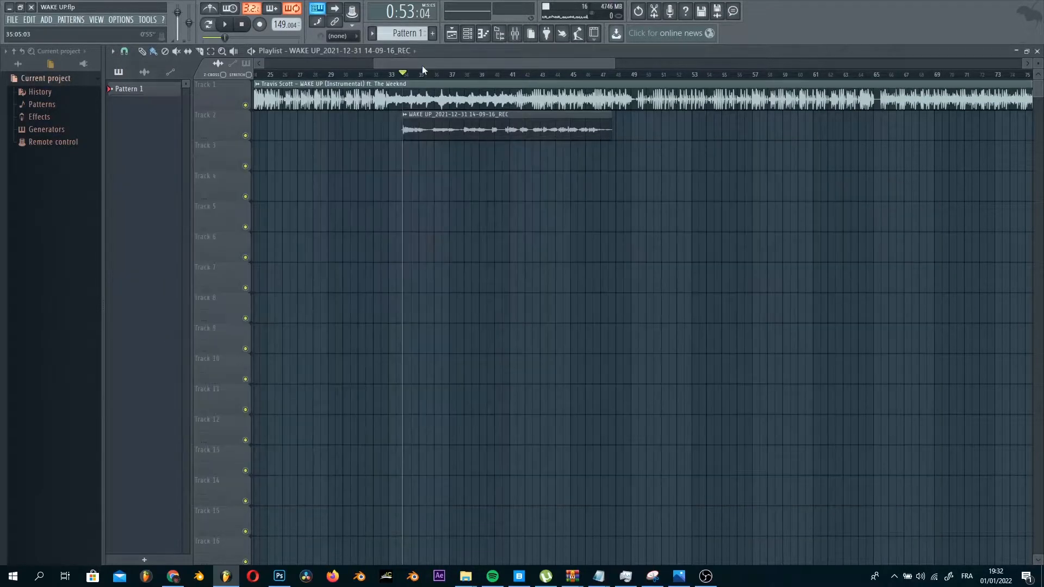
click(402, 74)
click(227, 27)
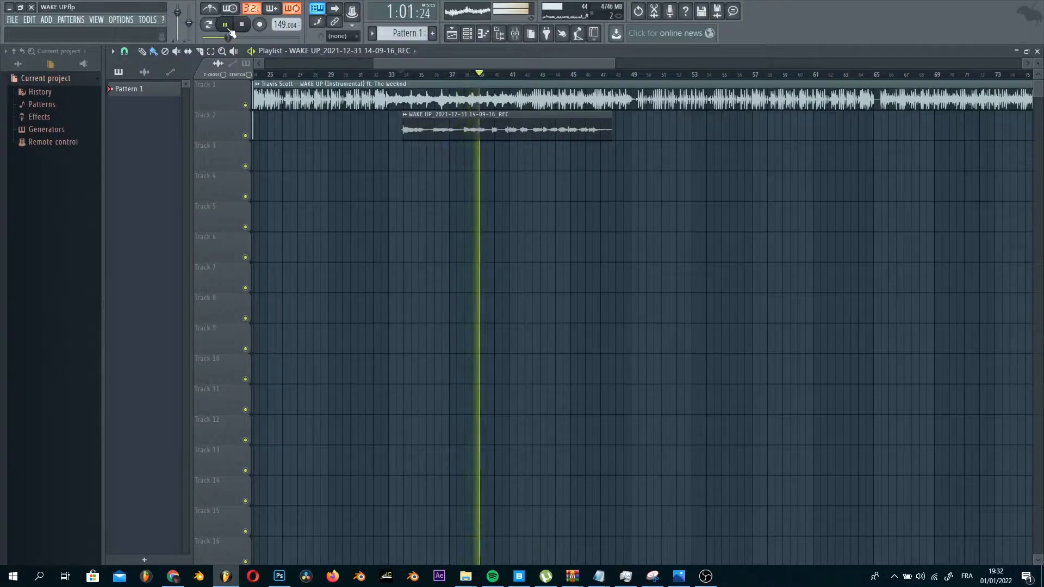
click(226, 26)
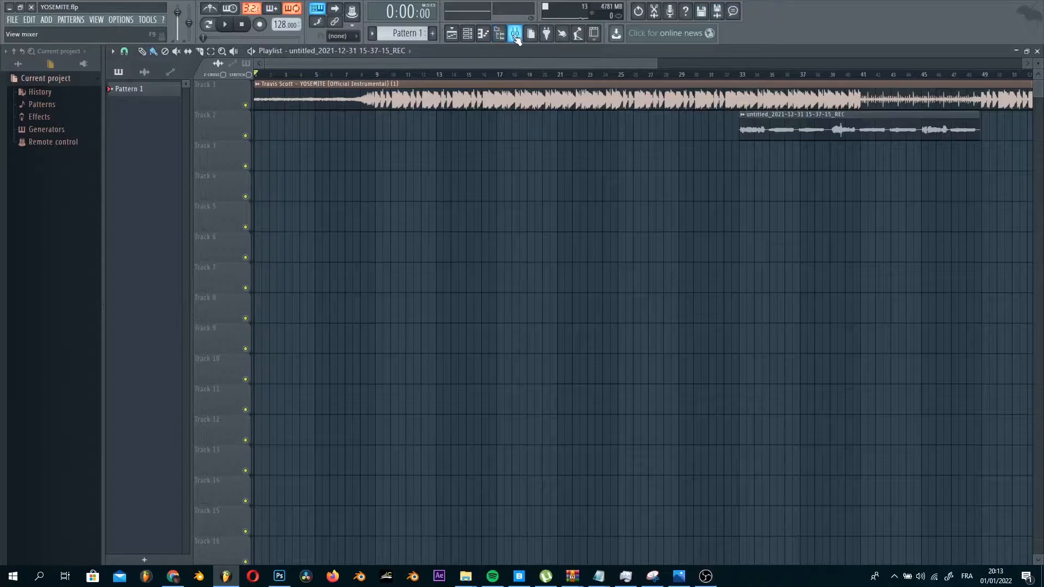
Open the mixer in the YOSEMITE project and set the REC track's audio input to (none).
click(514, 34)
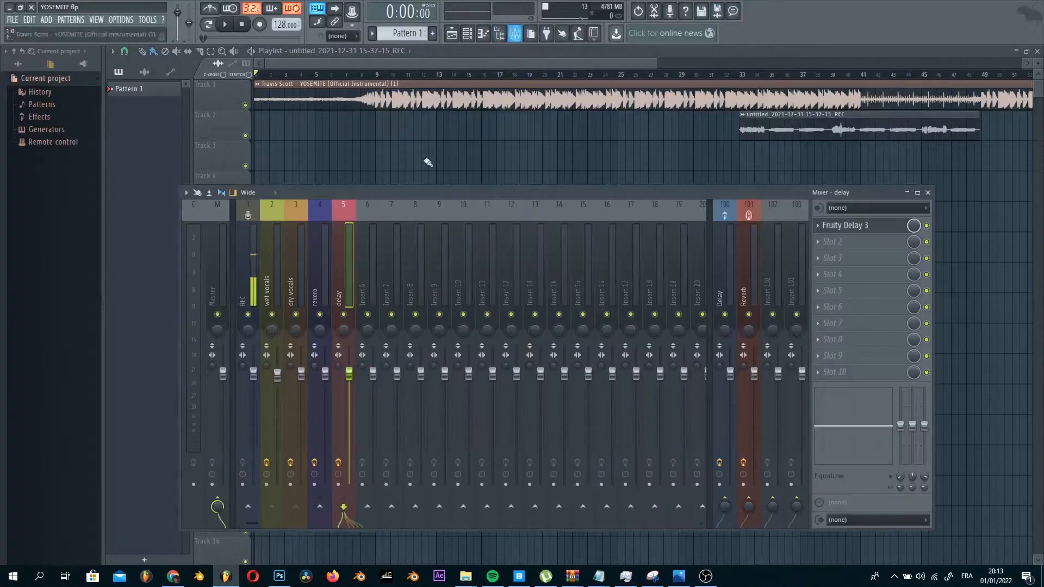
click(872, 208)
click(843, 272)
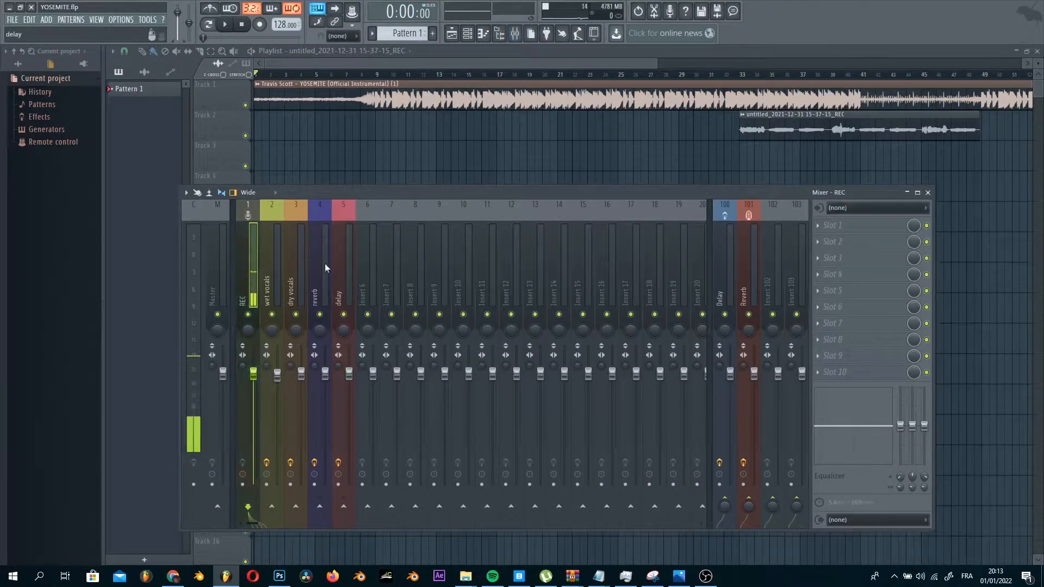
Compare the effect chains and sends of the wet vocals and dry vocals tracks.
click(272, 272)
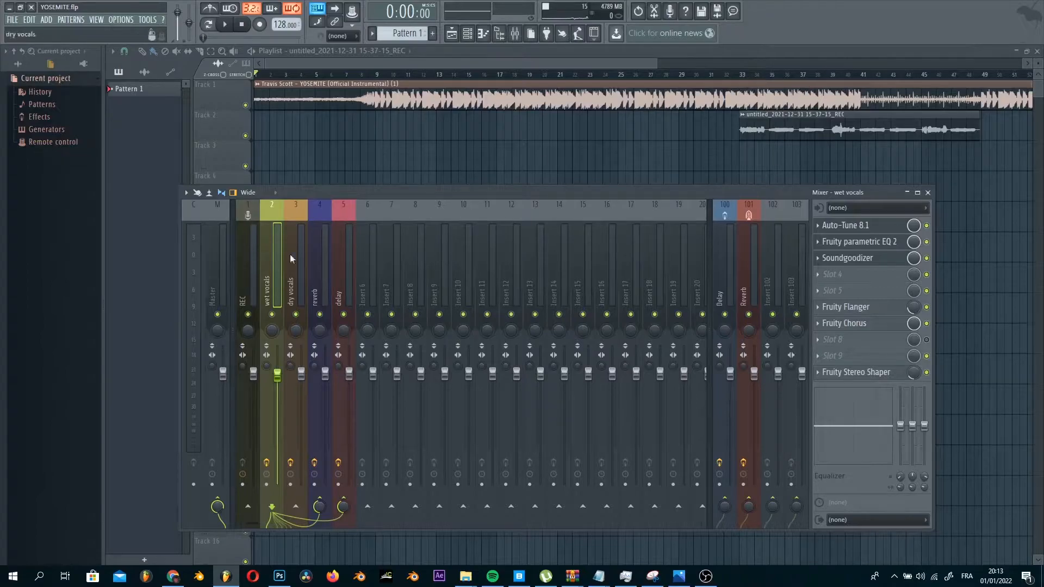
click(287, 270)
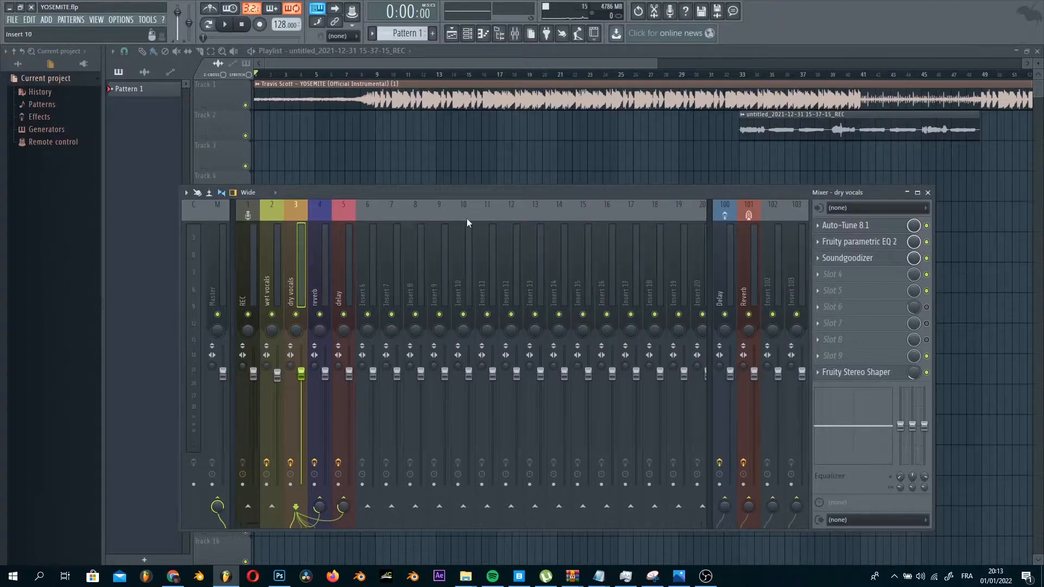
click(705, 576)
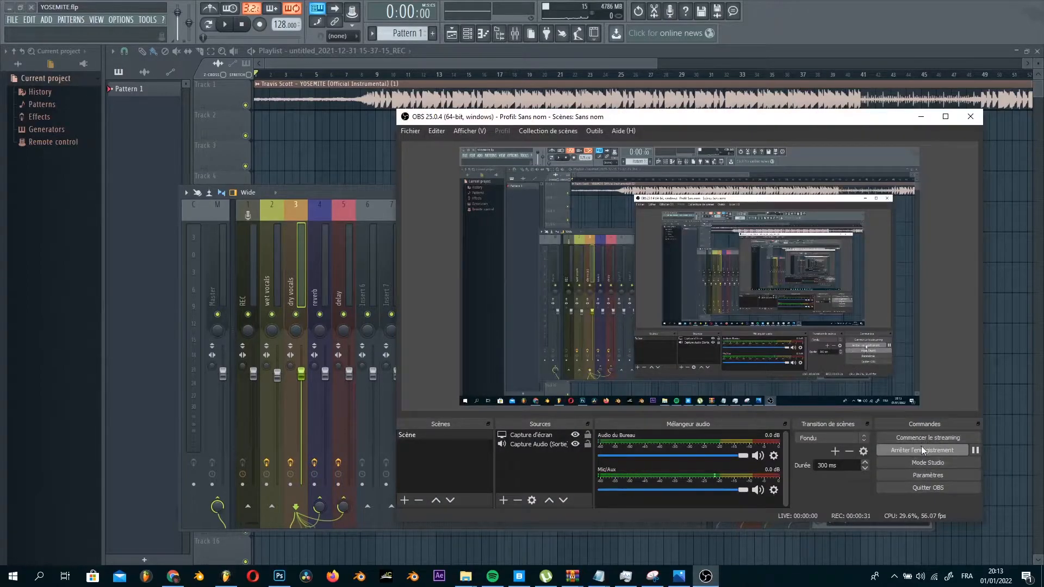
click(347, 190)
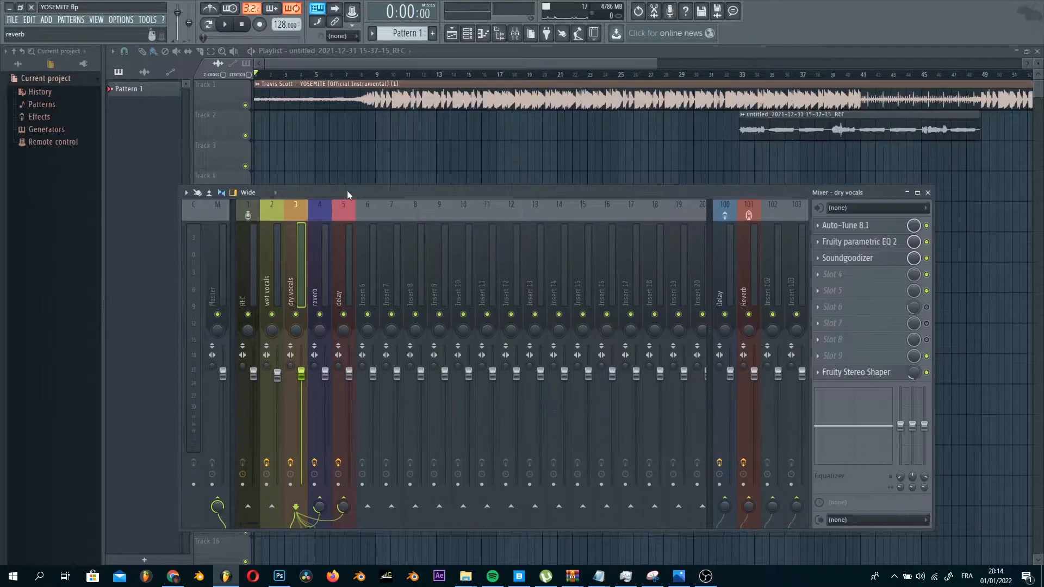
Inspect the Auto-Tune 8.1 settings on the wet vocals track.
click(280, 285)
click(846, 226)
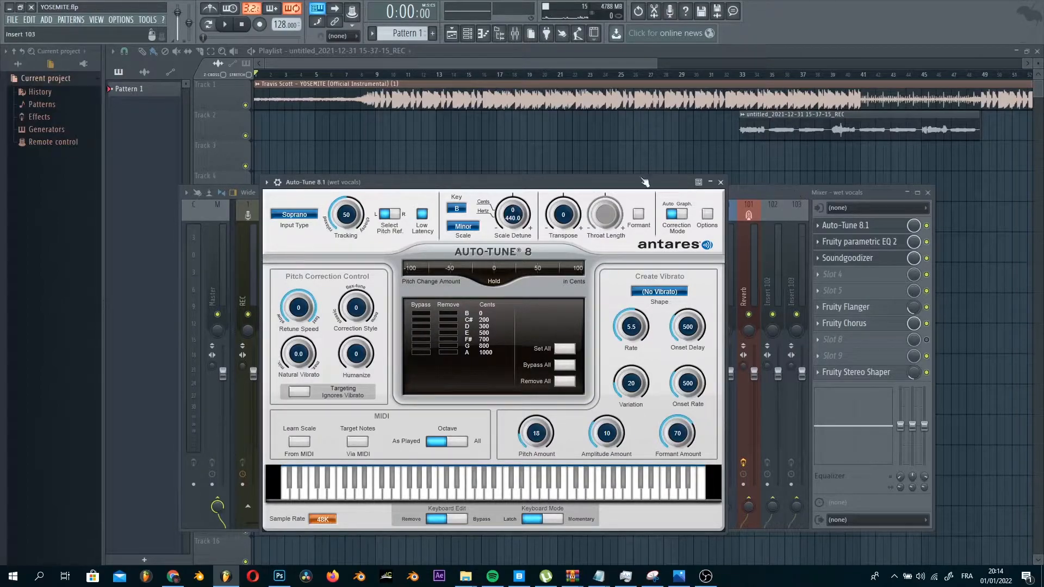
drag(525, 183, 504, 121)
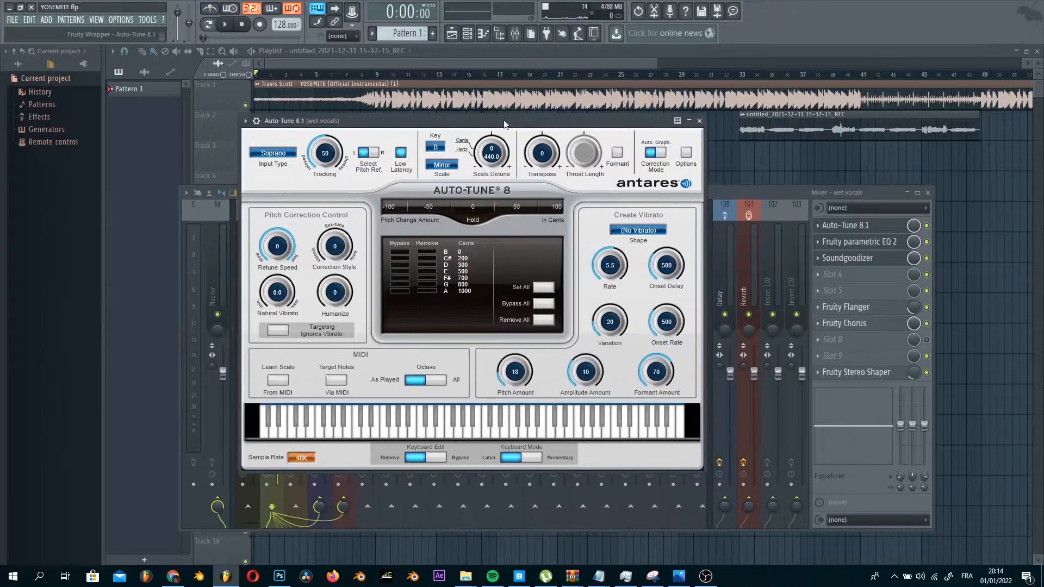
click(766, 194)
Inspect the Fruity parametric EQ 2 curve and the Soundgoodizer setting on the wet vocals track.
click(859, 242)
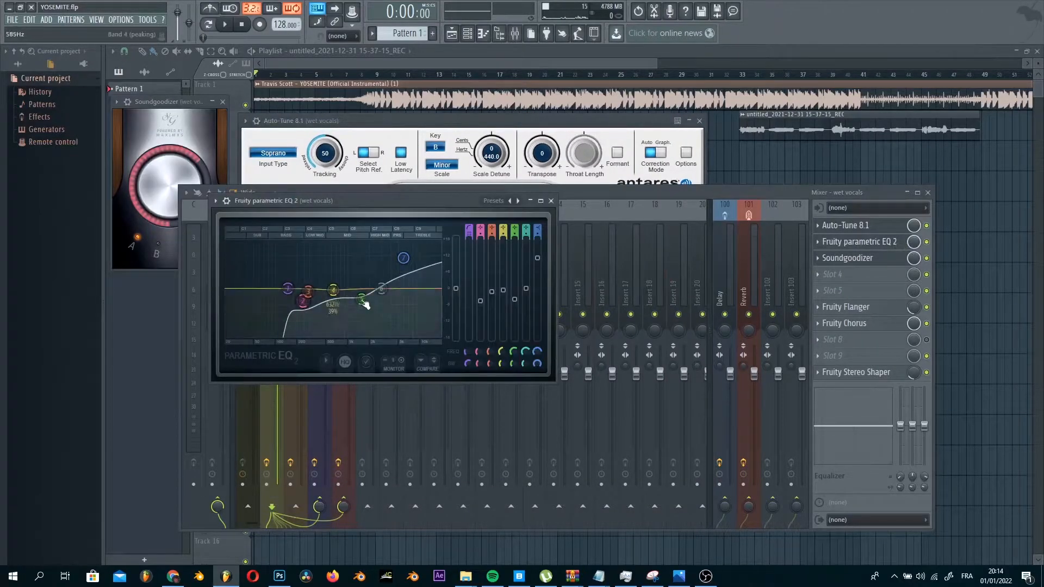
drag(350, 307, 425, 270)
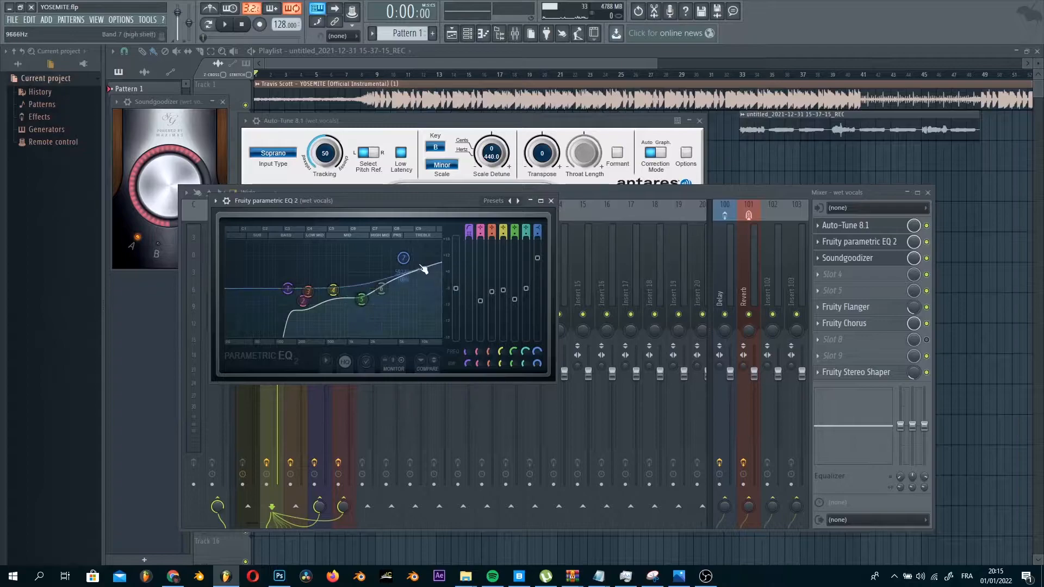
click(870, 260)
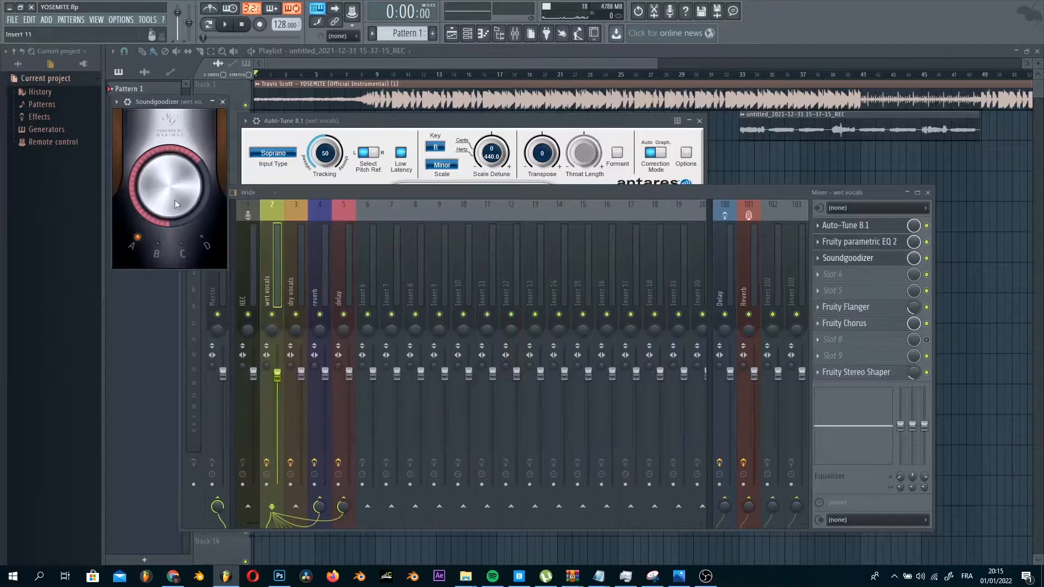
Inspect the Fruity Flanger and Fruity Chorus settings on the wet vocals track.
click(865, 308)
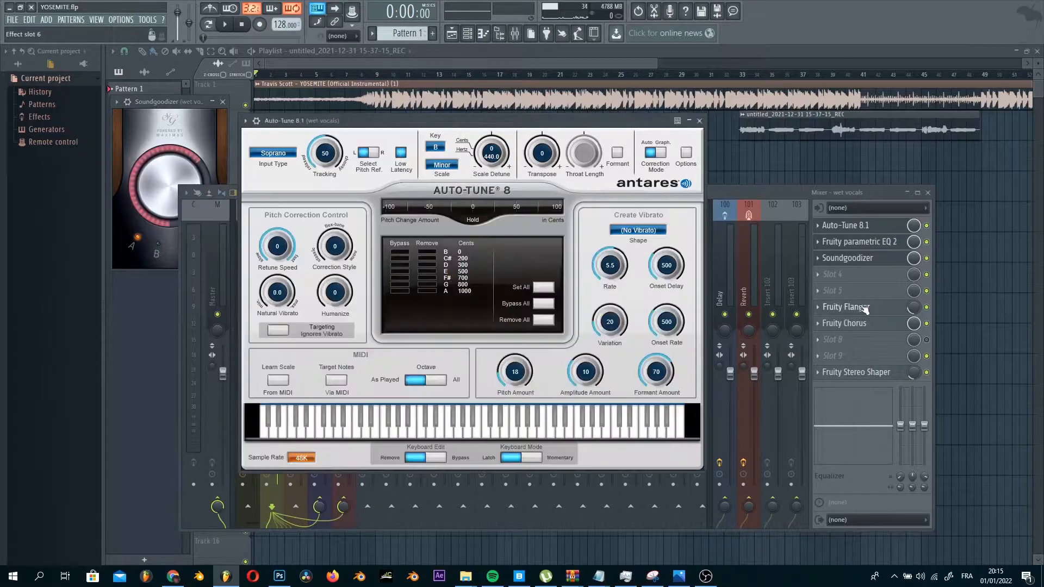
click(862, 307)
drag(281, 119, 380, 173)
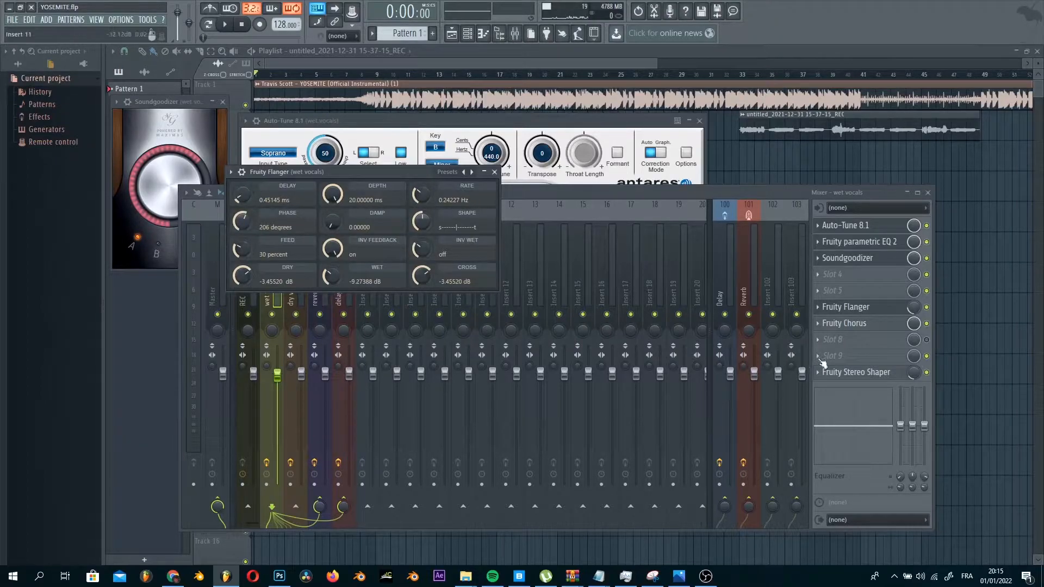
click(858, 326)
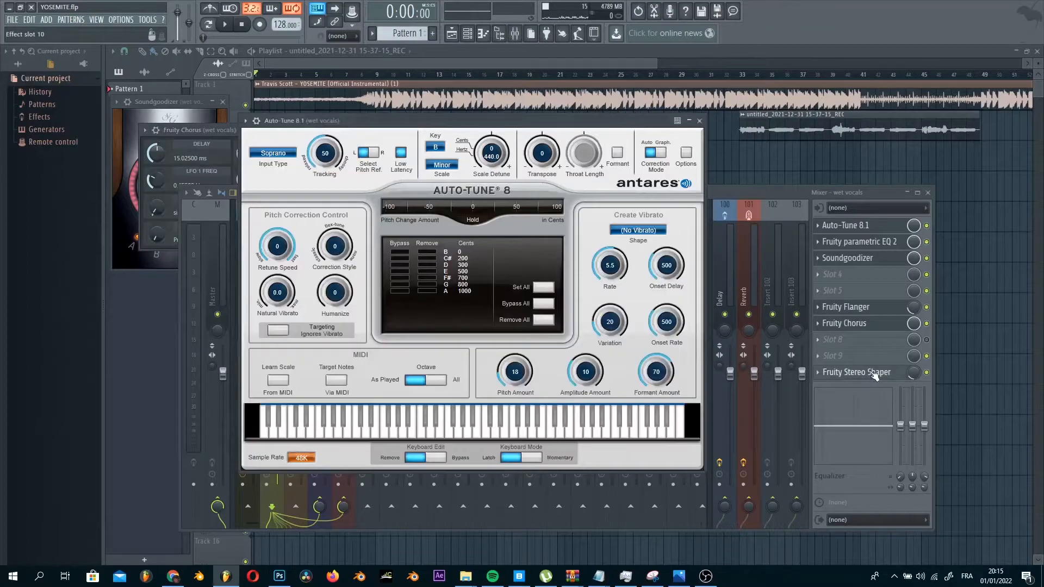
Inspect Fruity Stereo Shaper on the wet vocals track and browse its presets.
click(874, 375)
right_click(282, 159)
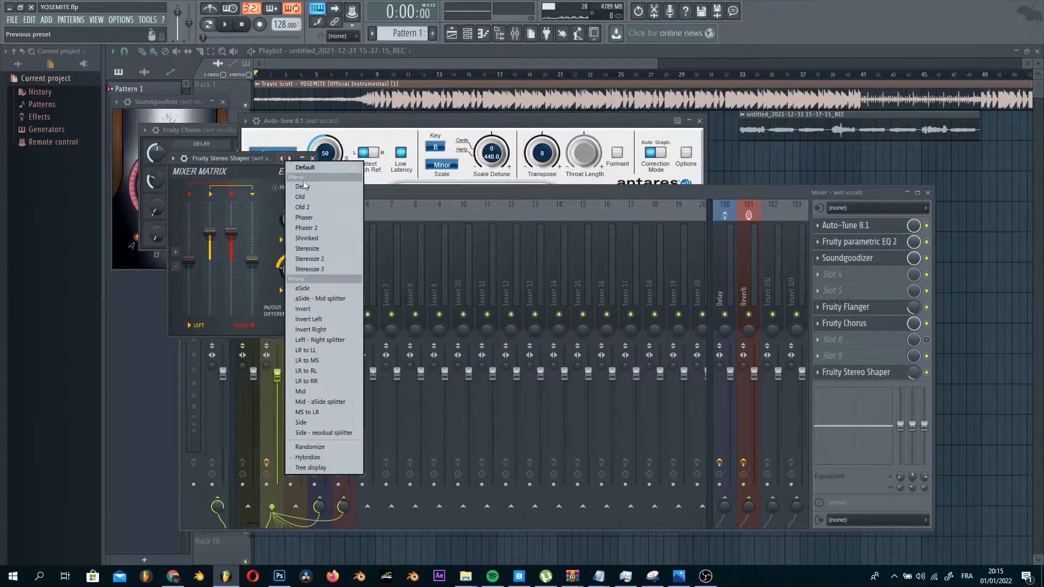
click(413, 191)
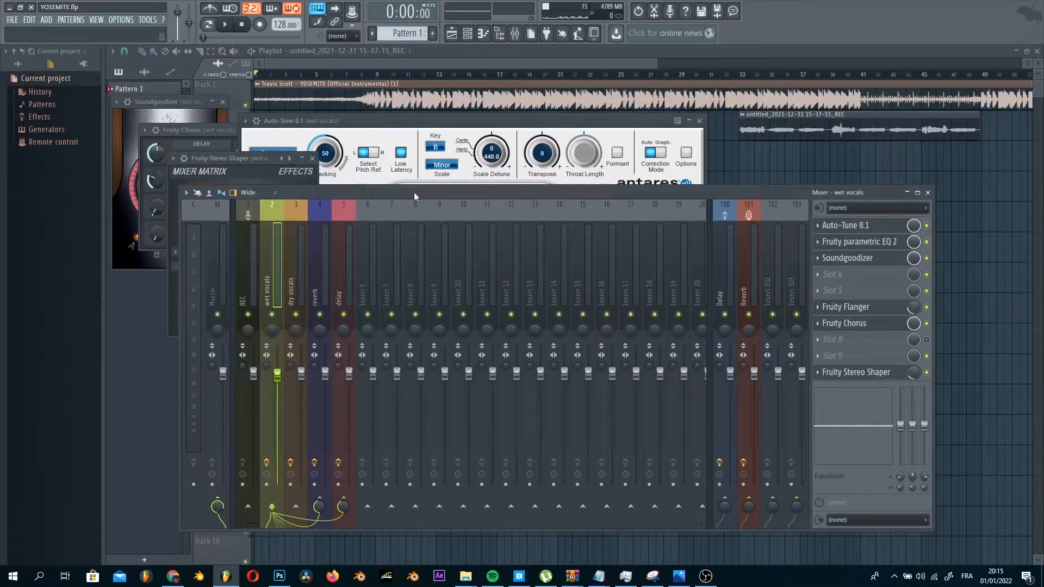
Check the effects on dry vocals against the wet vocals chain.
click(291, 297)
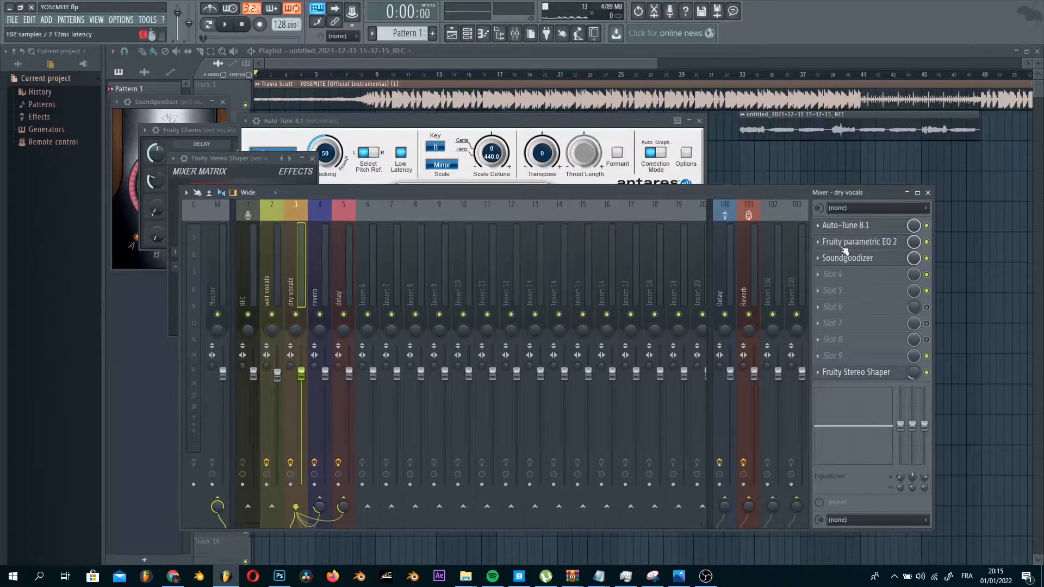
click(266, 272)
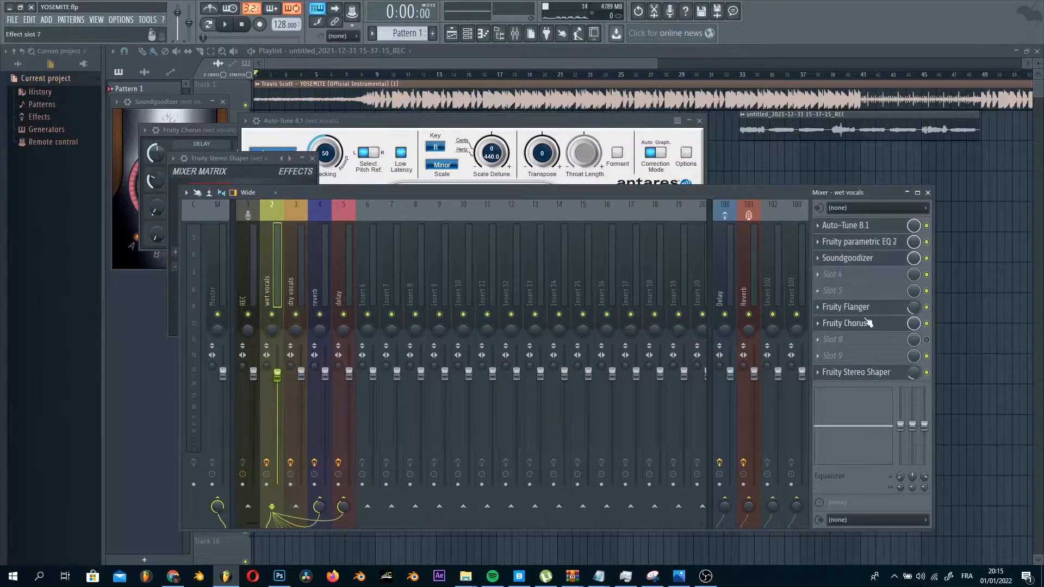
Compare the dry and wet vocals tracks, and try sending wet vocals to Insert 6 and Insert 7.
click(292, 271)
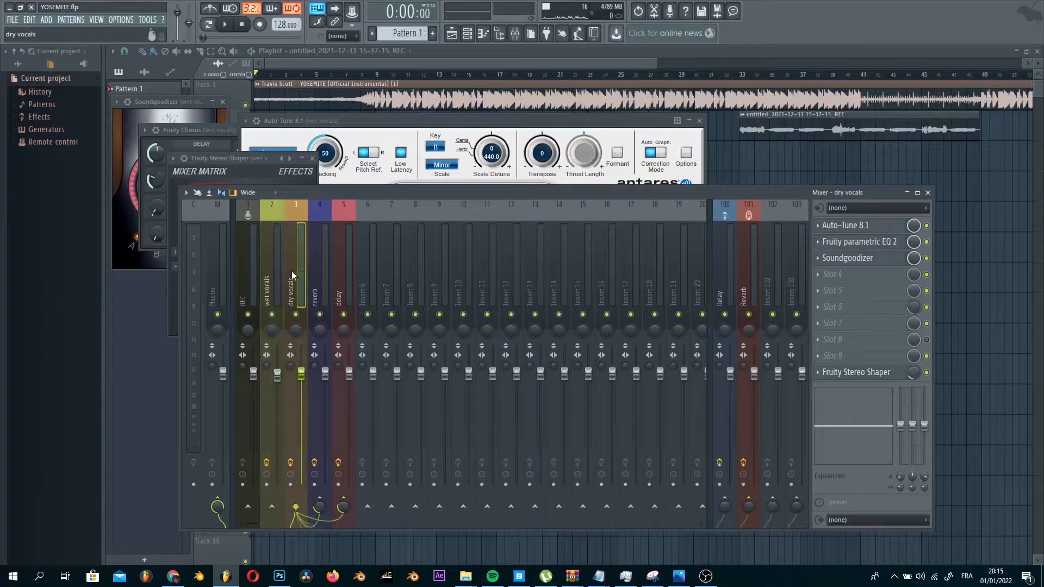
click(274, 296)
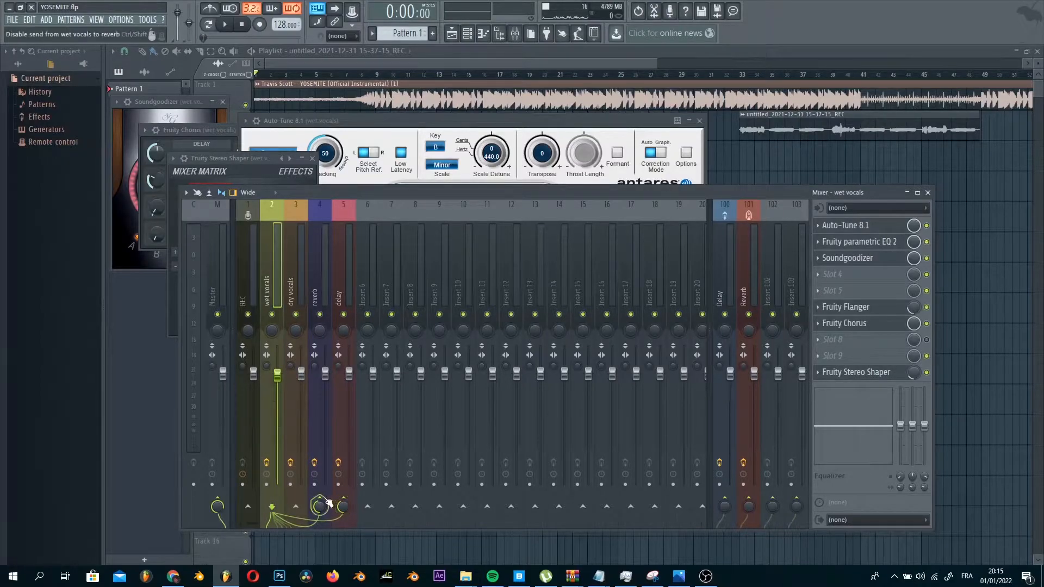
click(368, 507)
click(391, 506)
click(368, 506)
click(392, 506)
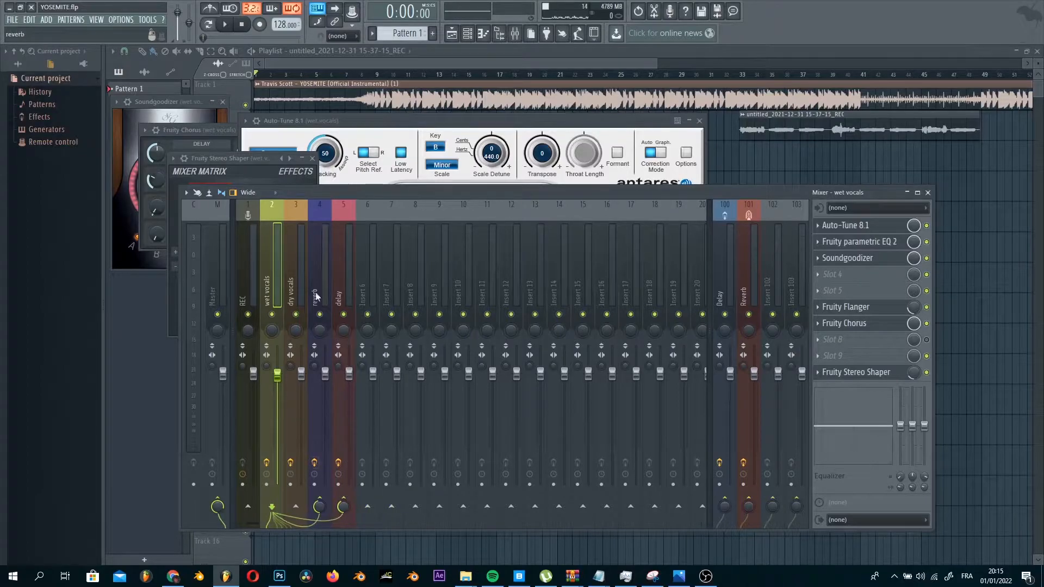
click(368, 506)
click(368, 506)
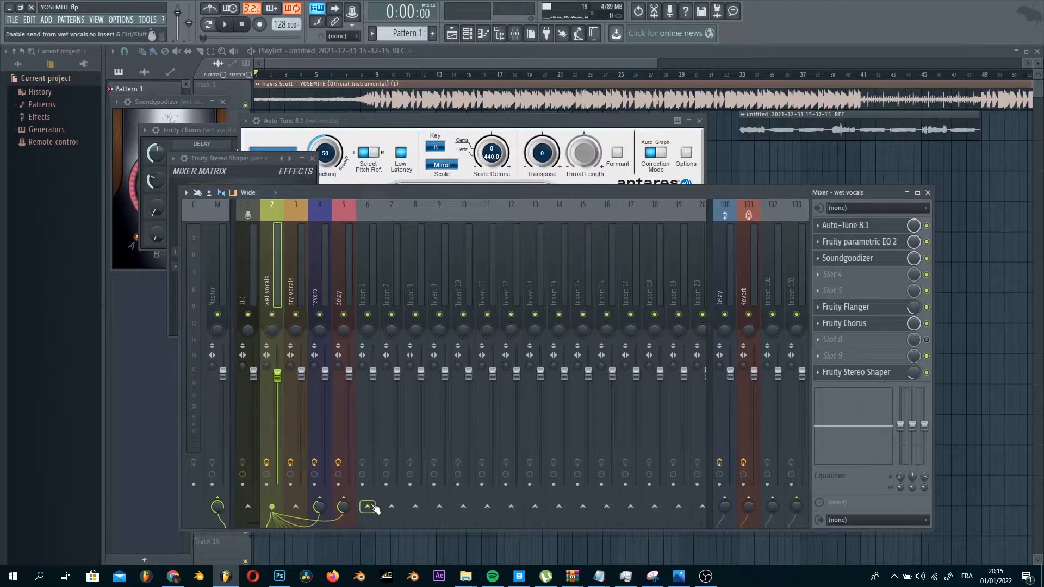
View the routing and sidechain options for sending wet vocals to Insert 6.
right_click(373, 506)
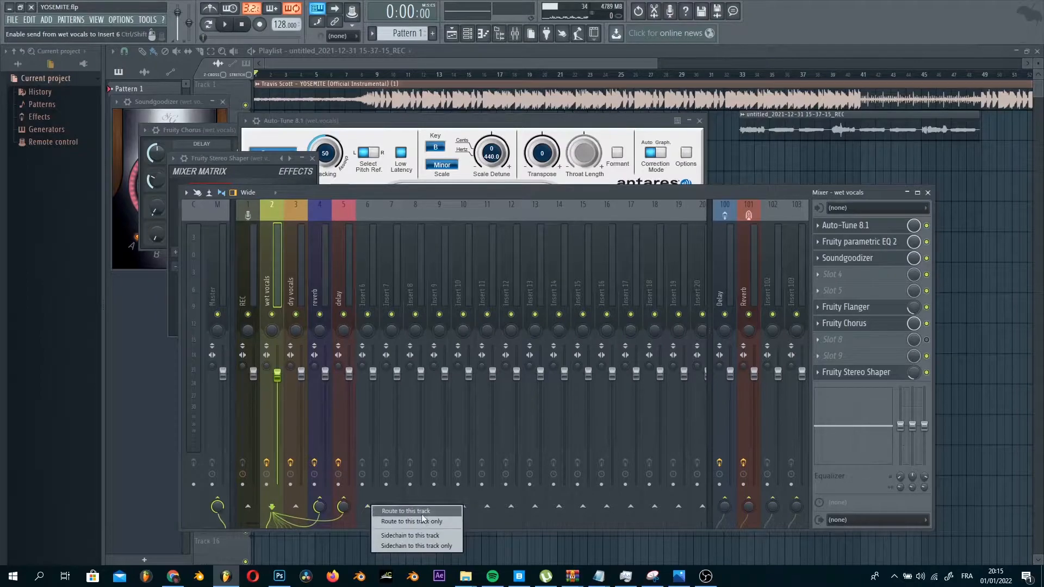
click(414, 546)
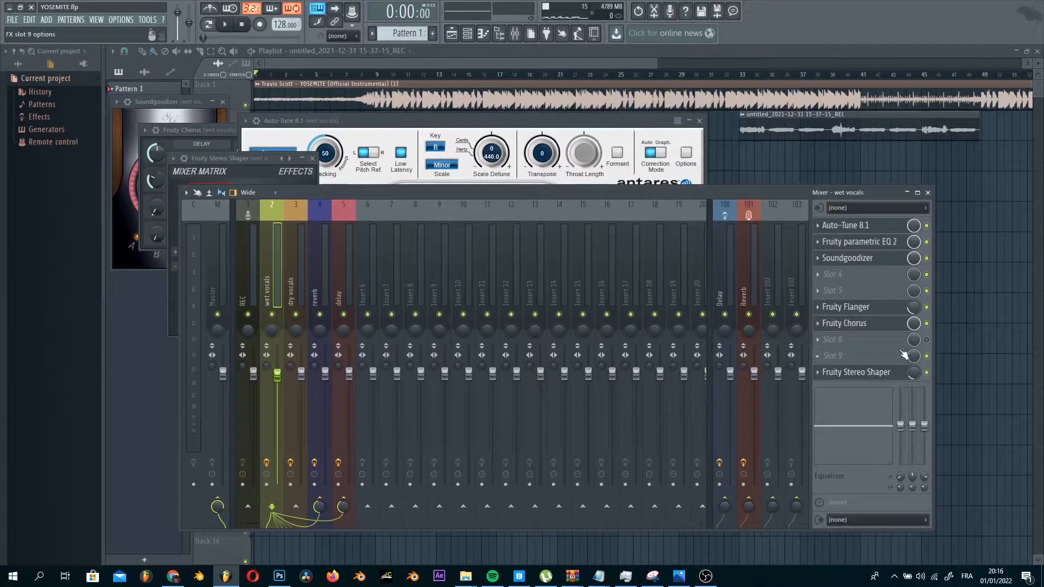
right_click(366, 508)
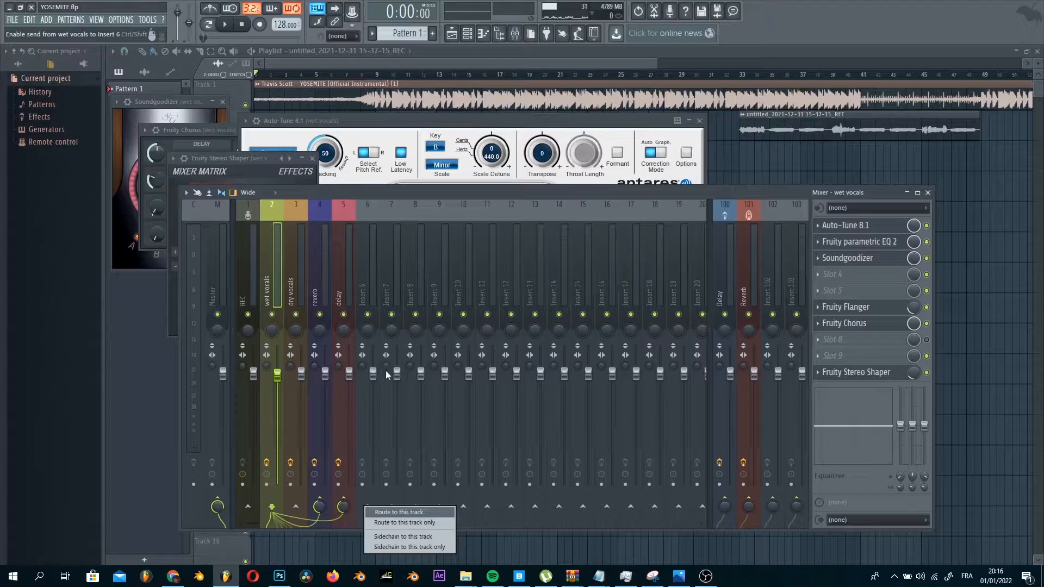
click(326, 282)
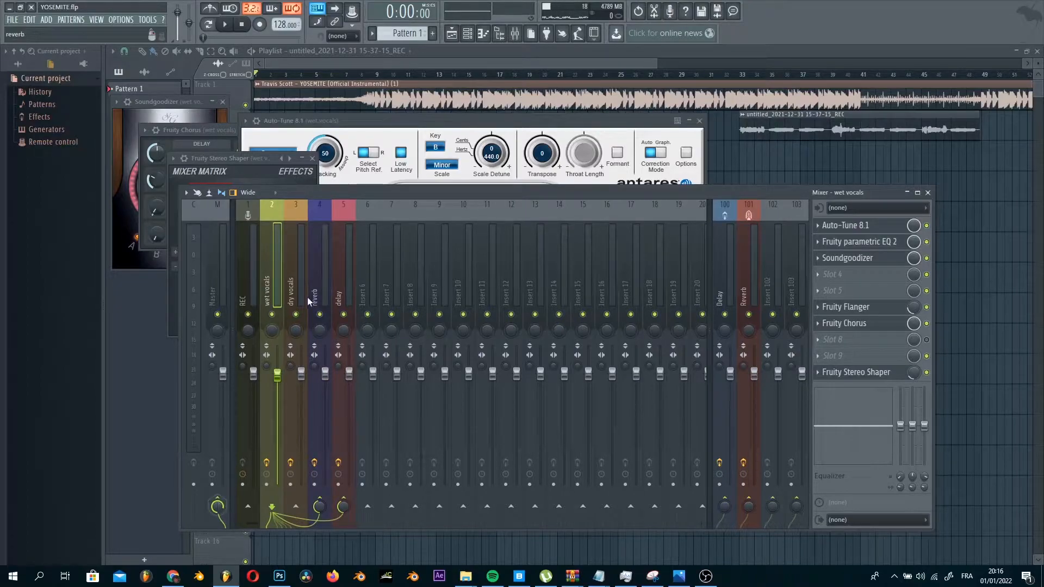
Inspect the Fruity Reeverb 2 settings on the reverb track, including its wet level.
click(321, 285)
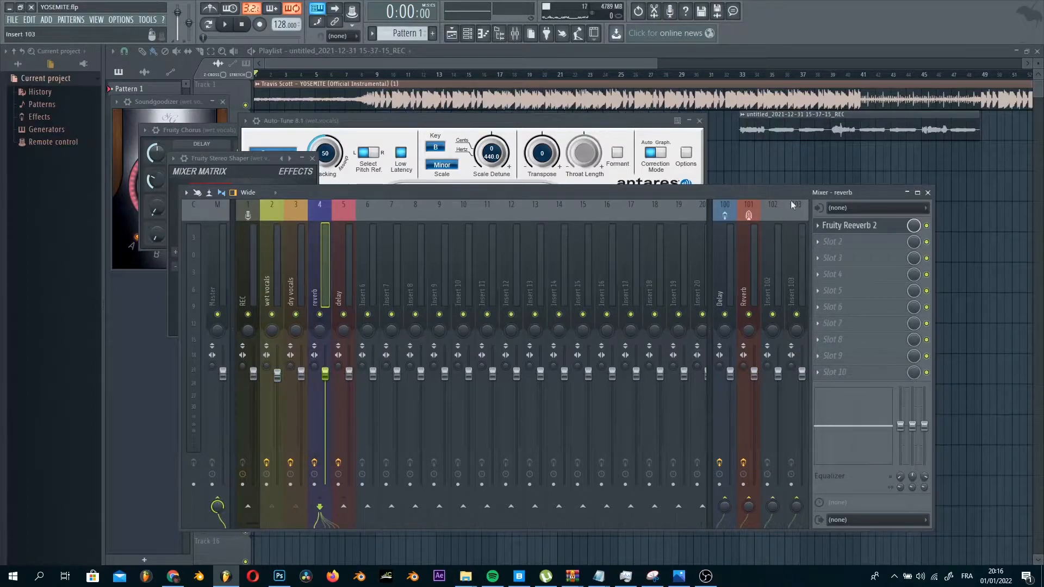
click(848, 225)
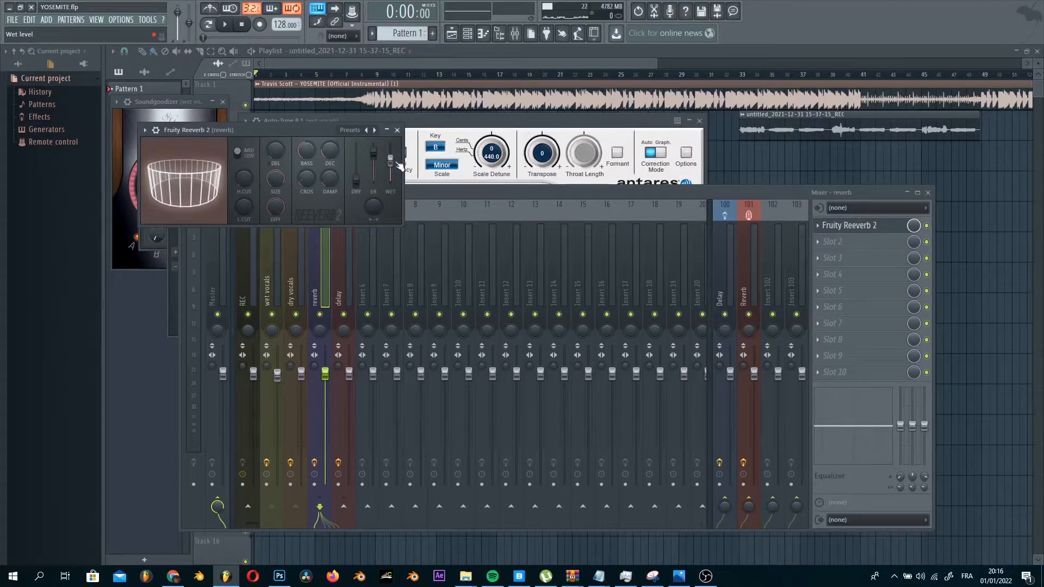
mouse_move(400, 166)
mouse_down()
mouse_move(400, 155)
mouse_move(391, 160)
mouse_up()
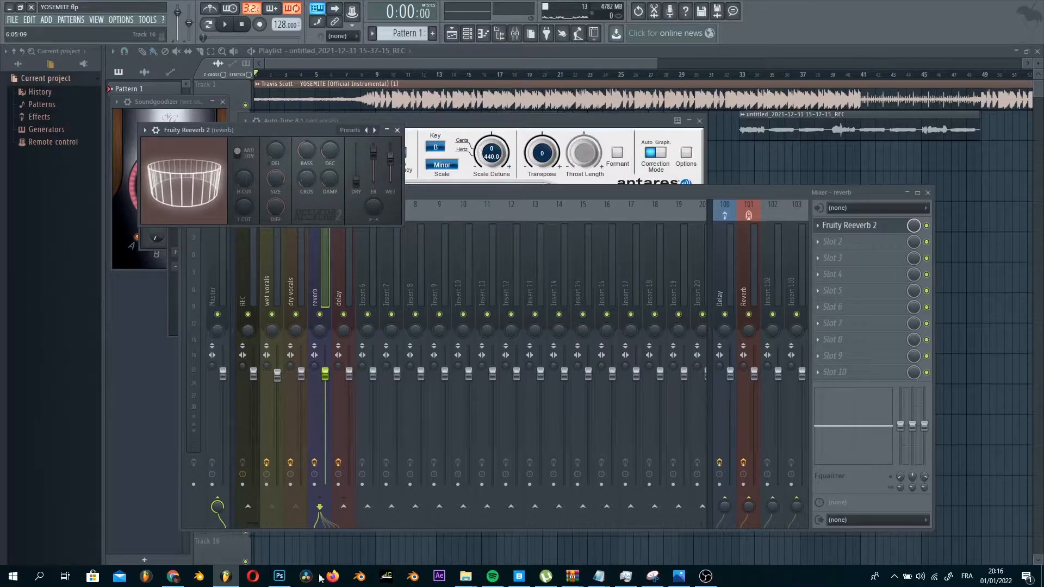
Revisit the wet and dry vocals chains and inspect the Fruity Delay 3 settings on the delay track.
click(274, 284)
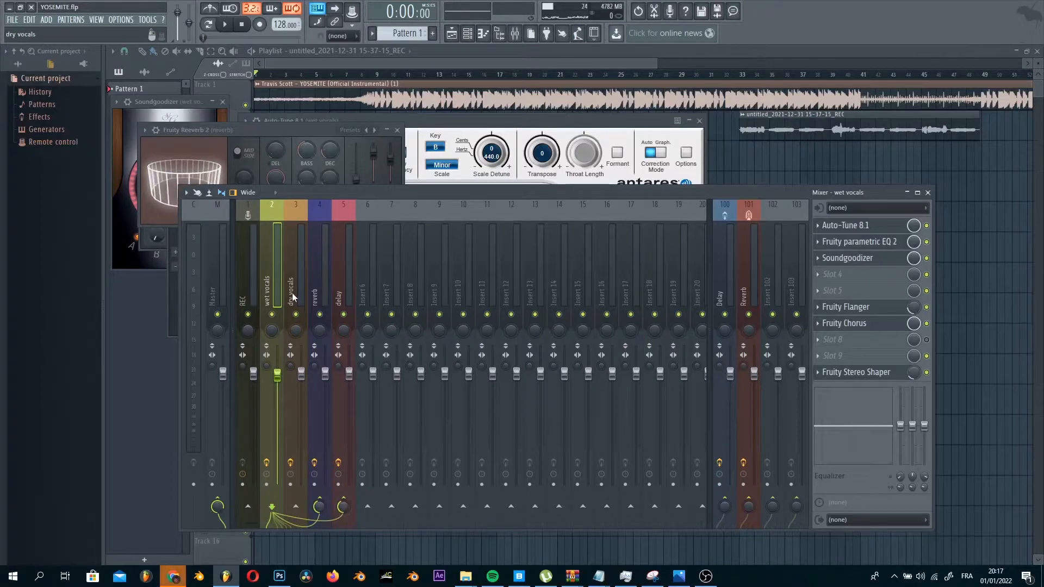
key(Right)
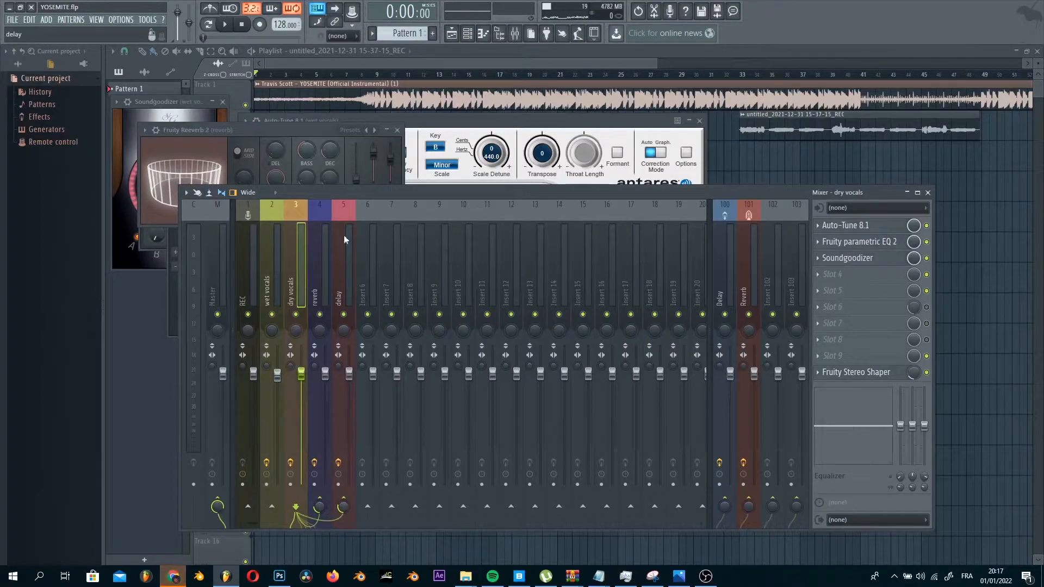
click(341, 279)
click(867, 228)
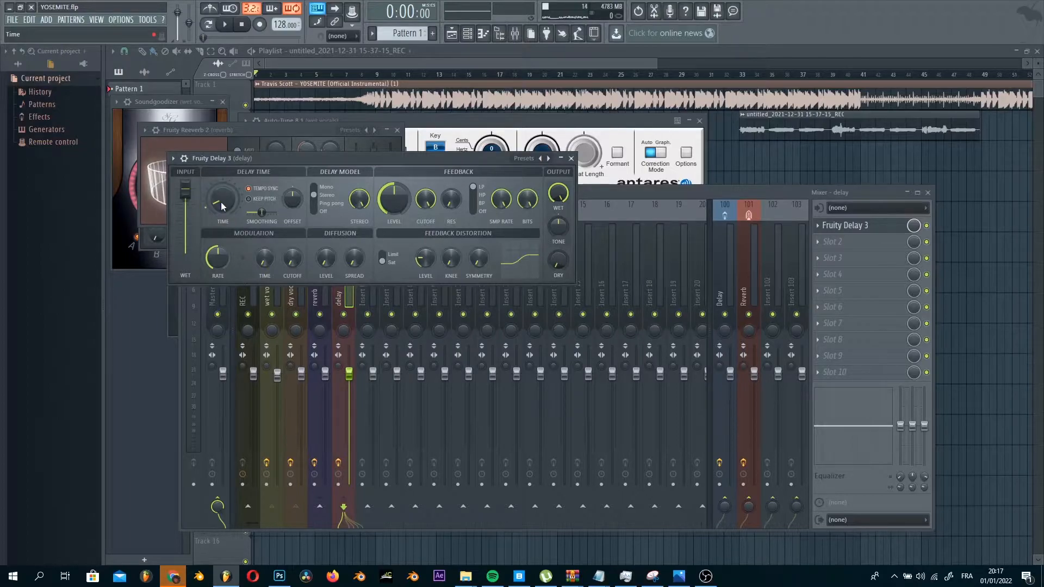
Play the YOSEMITE mix from just before the recorded vocal clip near bar 33 and stop playback.
click(739, 76)
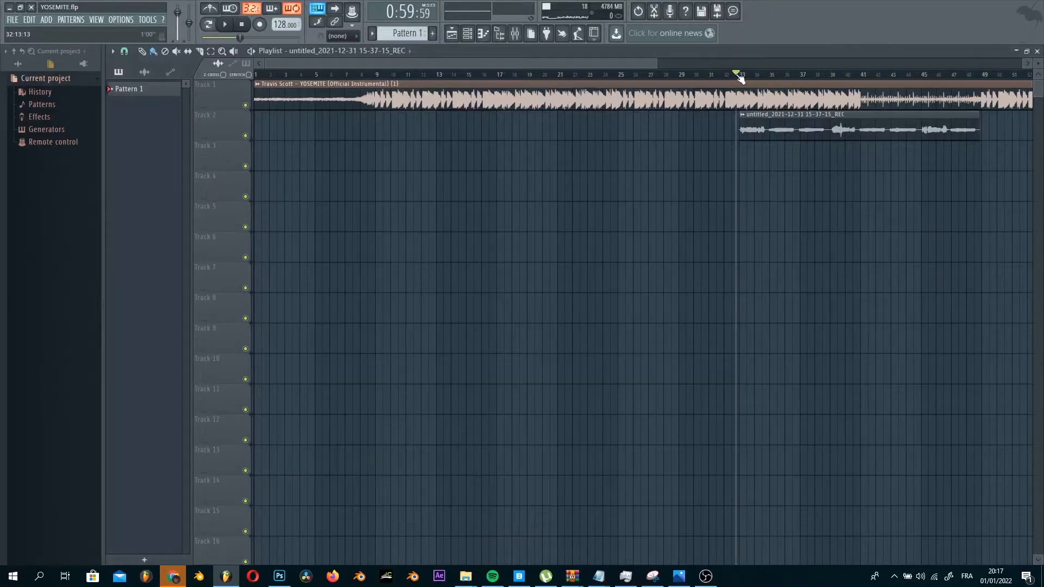
key(space)
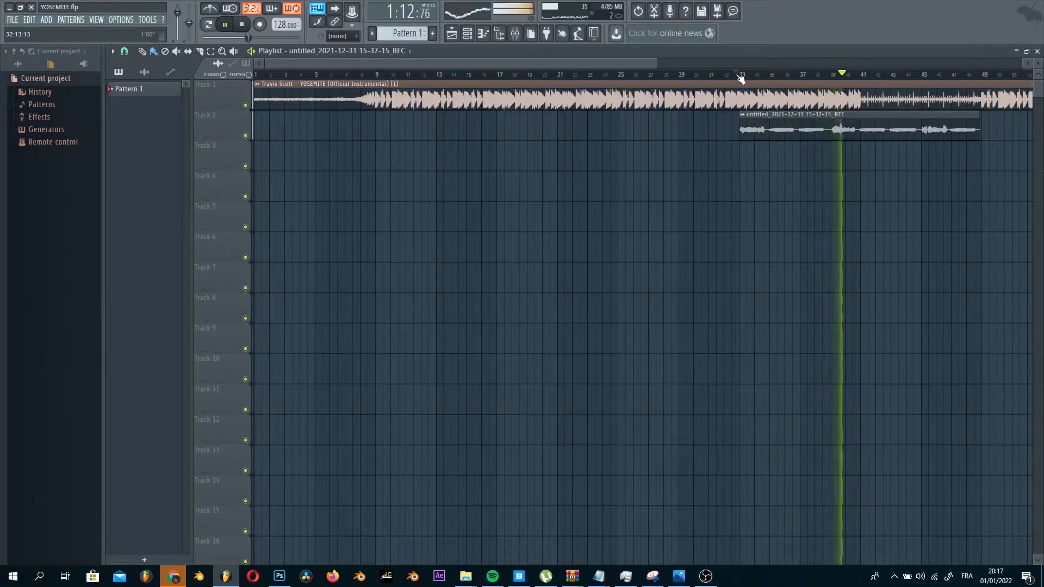
key(space)
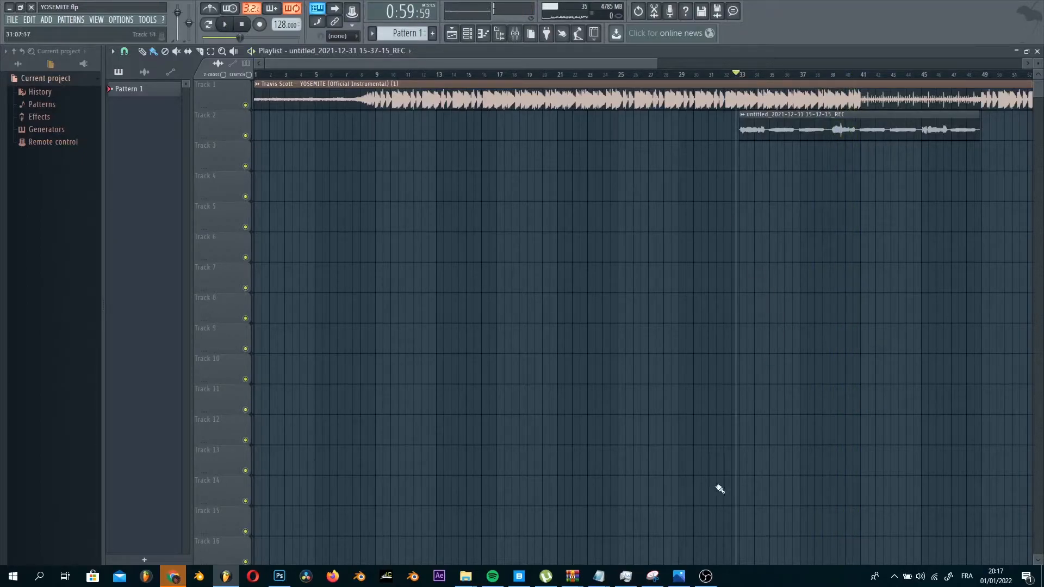
mouse_move(720, 582)
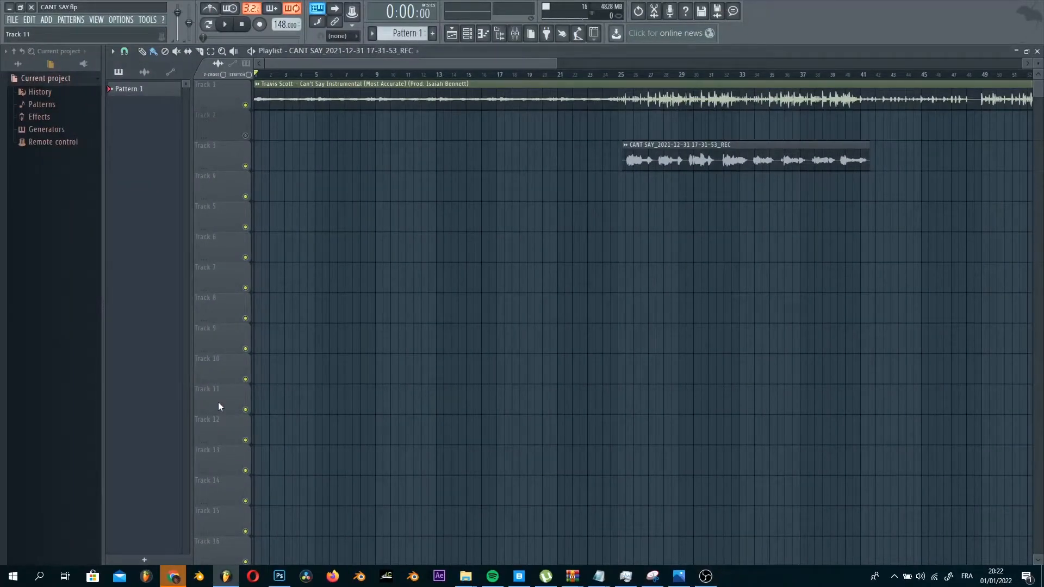
In the CANT SAY project, move the playhead to the vocal clip's start and rename mixer Insert 2 to MAIN VOX.
click(621, 77)
click(515, 34)
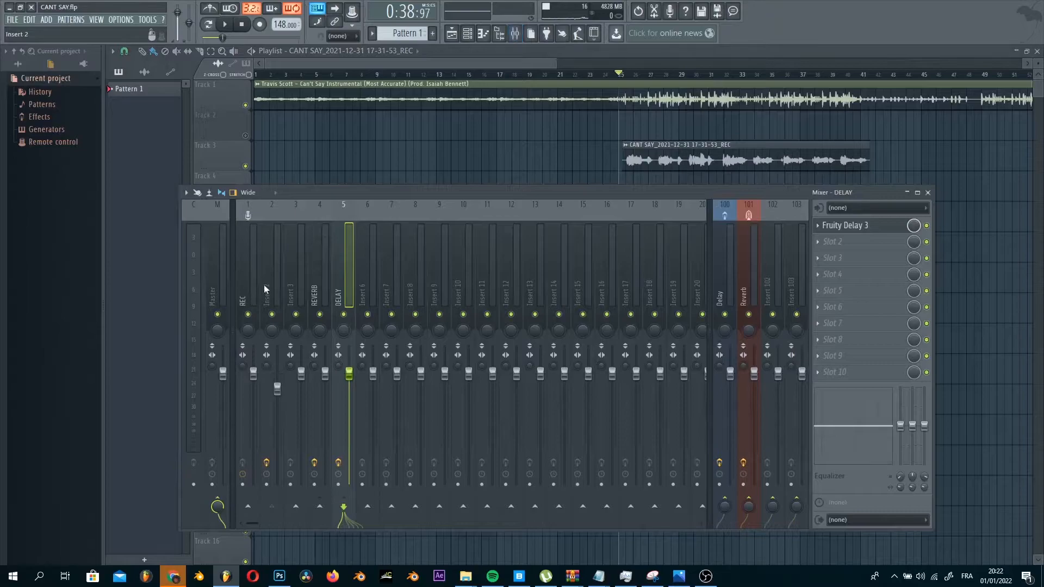
click(266, 284)
click(252, 283)
click(275, 283)
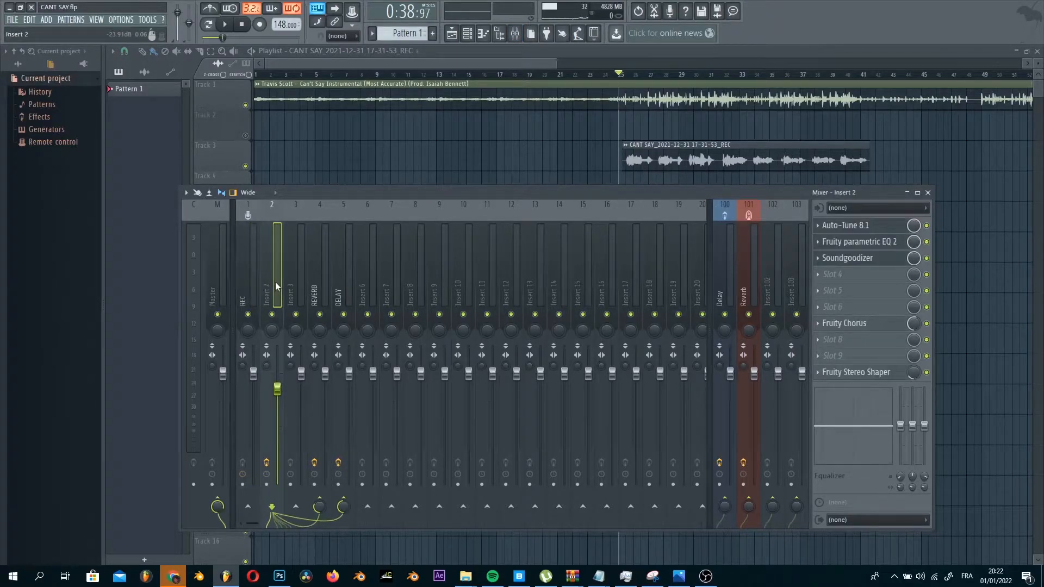
double_click(275, 282)
text(MAIN VOX)
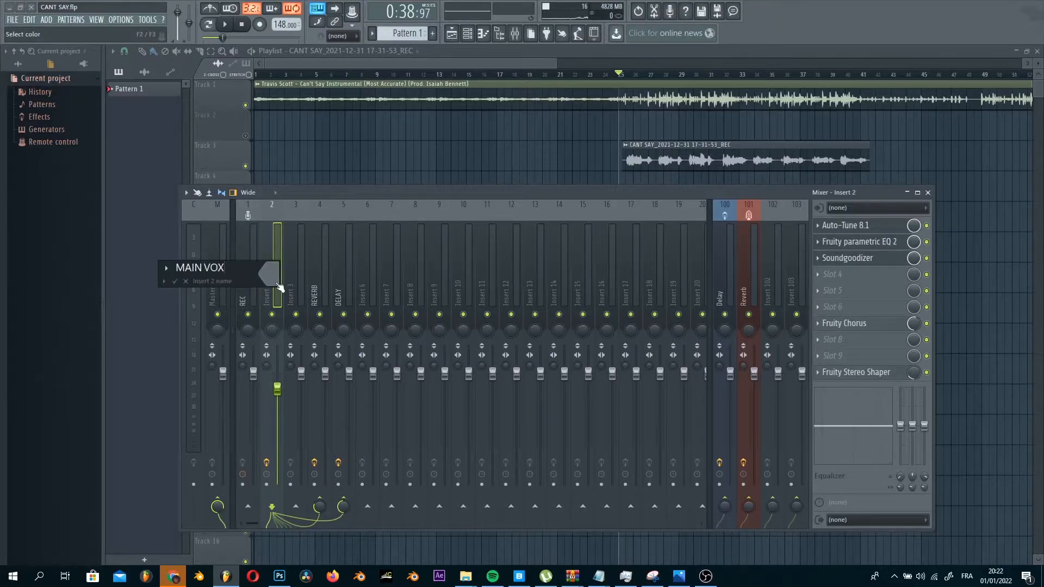
key(Return)
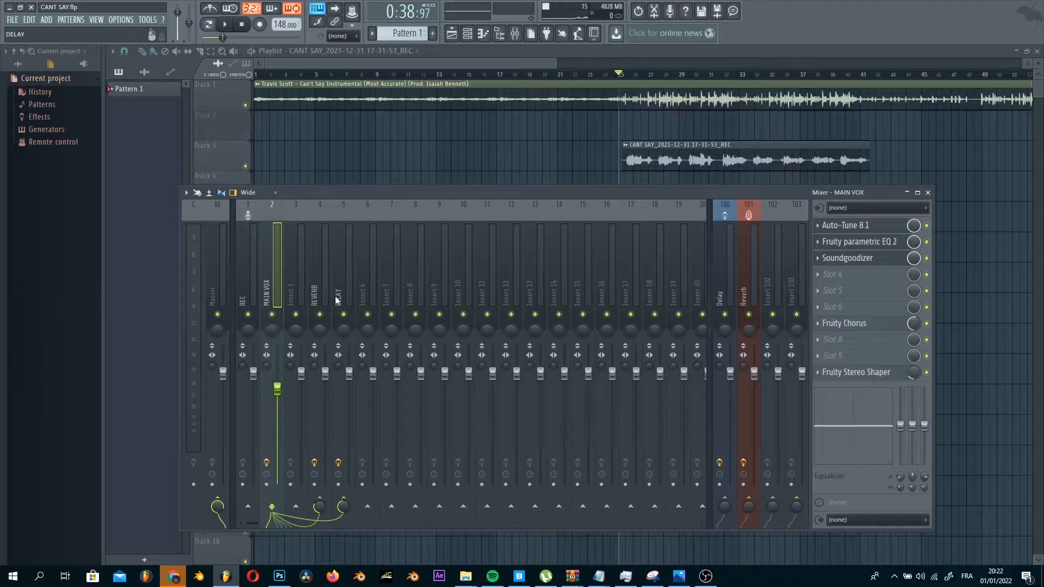
Inspect the Auto-Tune 8.1 key and scale and the Fruity parametric EQ 2 curve on MAIN VOX.
click(868, 226)
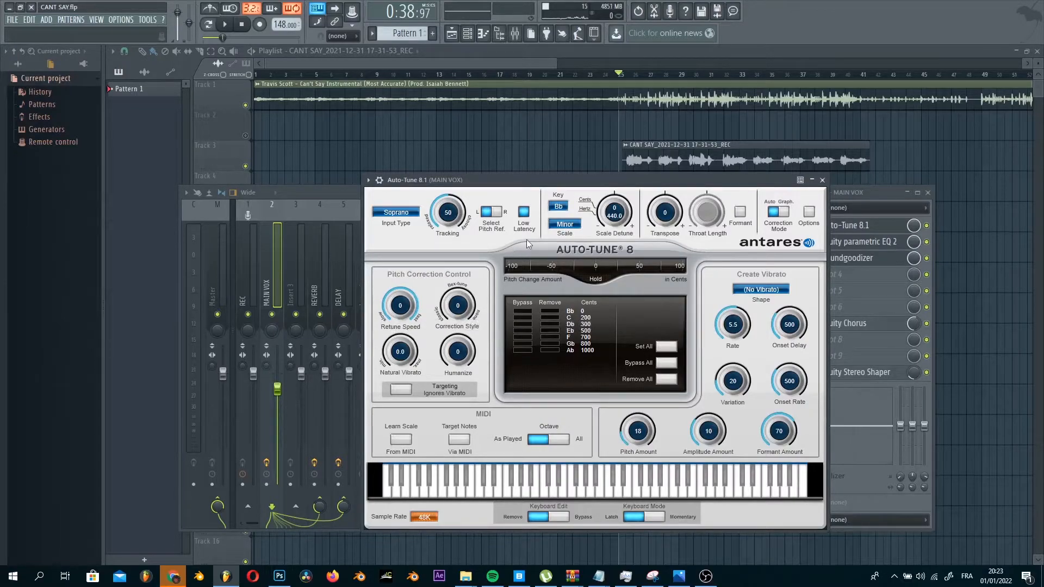
click(880, 197)
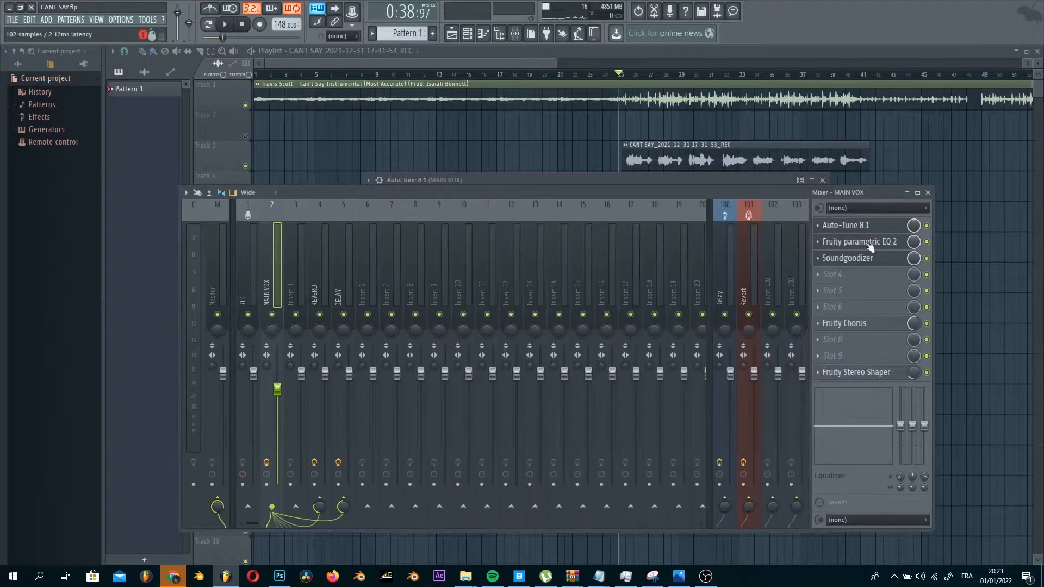
click(870, 244)
click(869, 244)
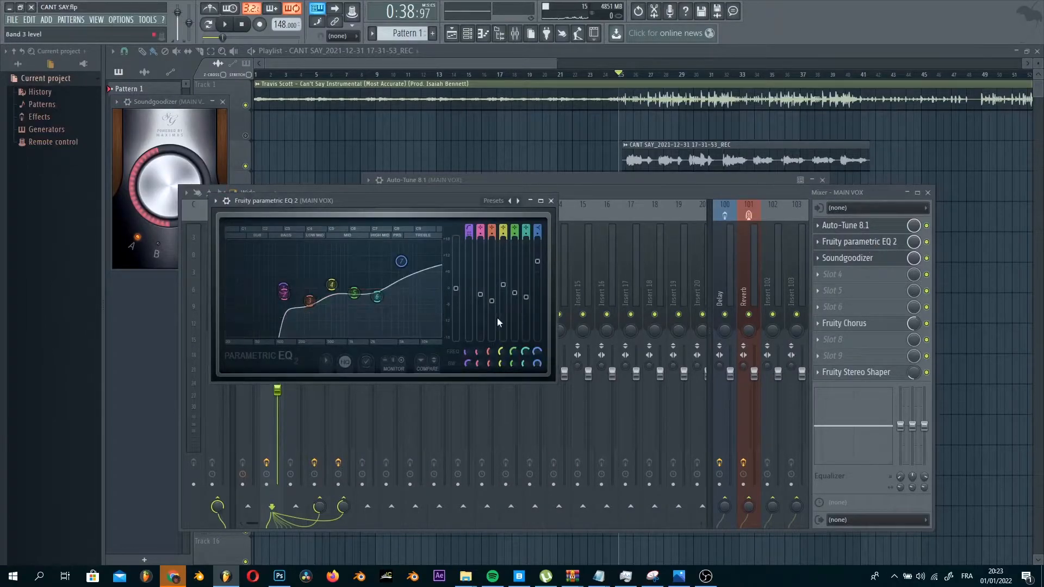
Inspect the Soundgoodizer and Fruity Chorus settings on MAIN VOX.
click(863, 261)
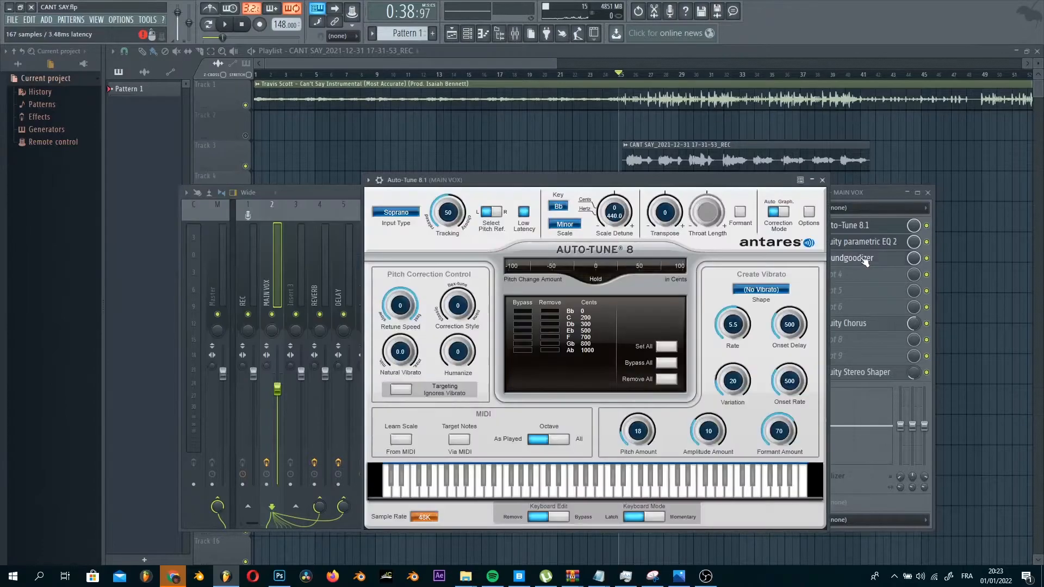
click(864, 261)
click(873, 324)
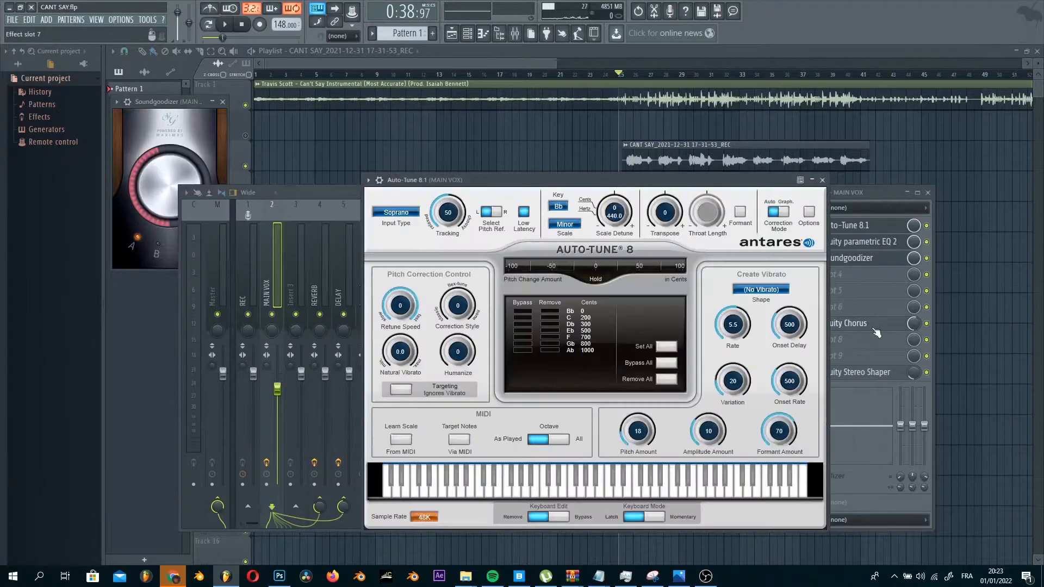
click(873, 324)
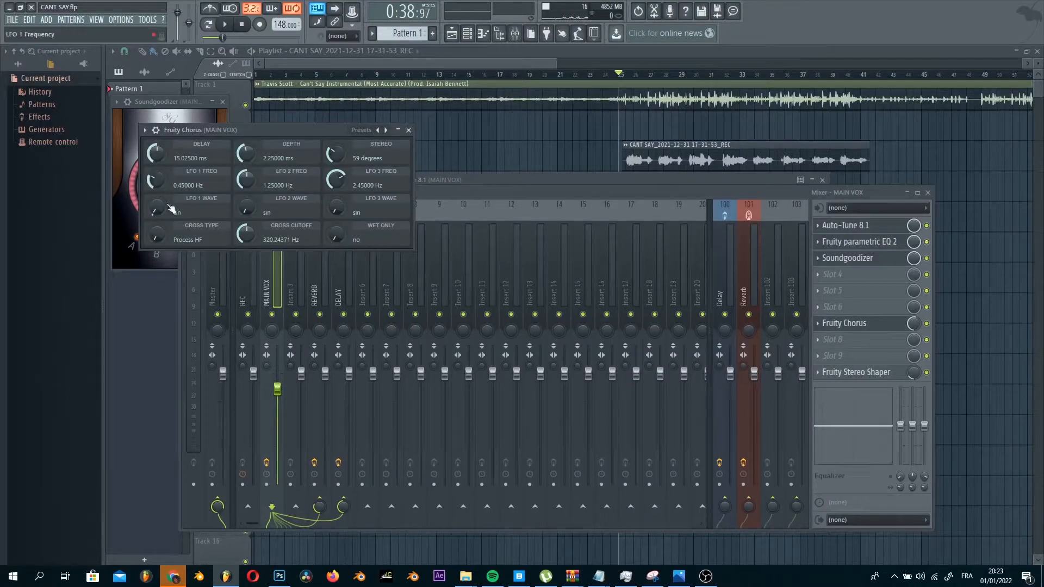
Check Fruity Stereo Shaper and its mix level on MAIN VOX.
click(861, 374)
click(861, 375)
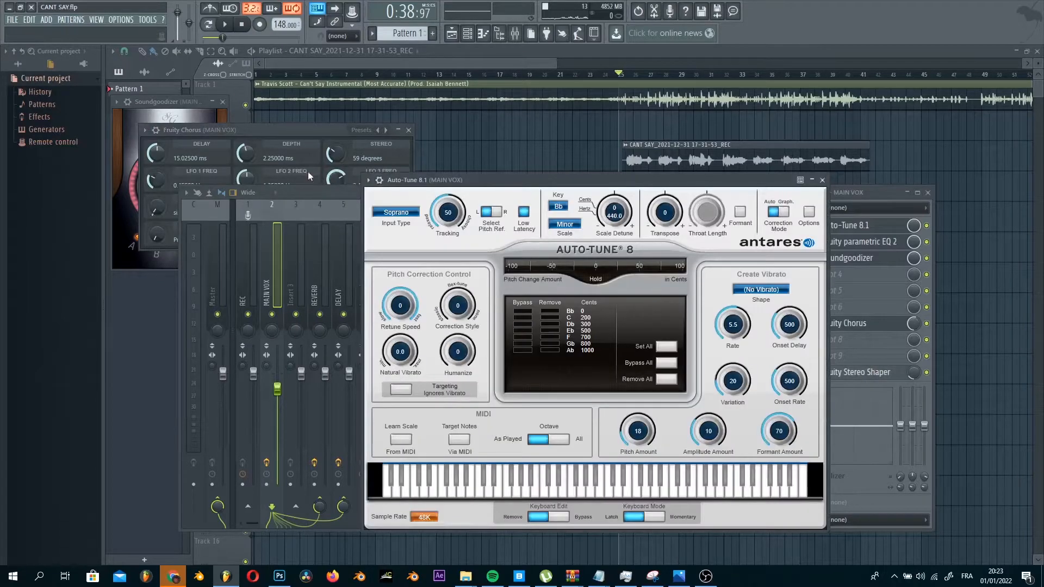
click(878, 196)
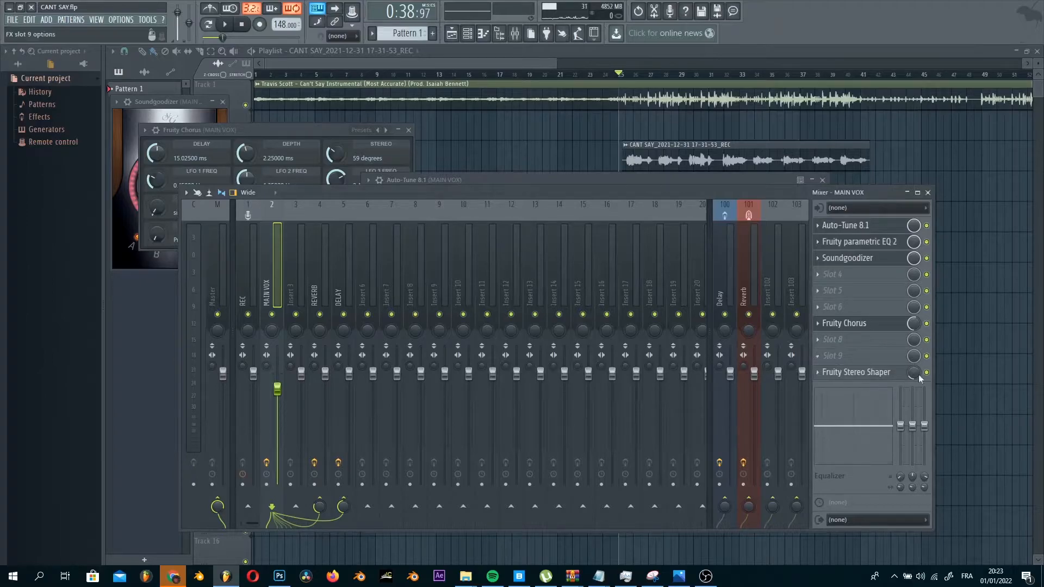
Check the sends from MAIN VOX to the REVERB and DELAY tracks and the effects loaded on each.
click(323, 274)
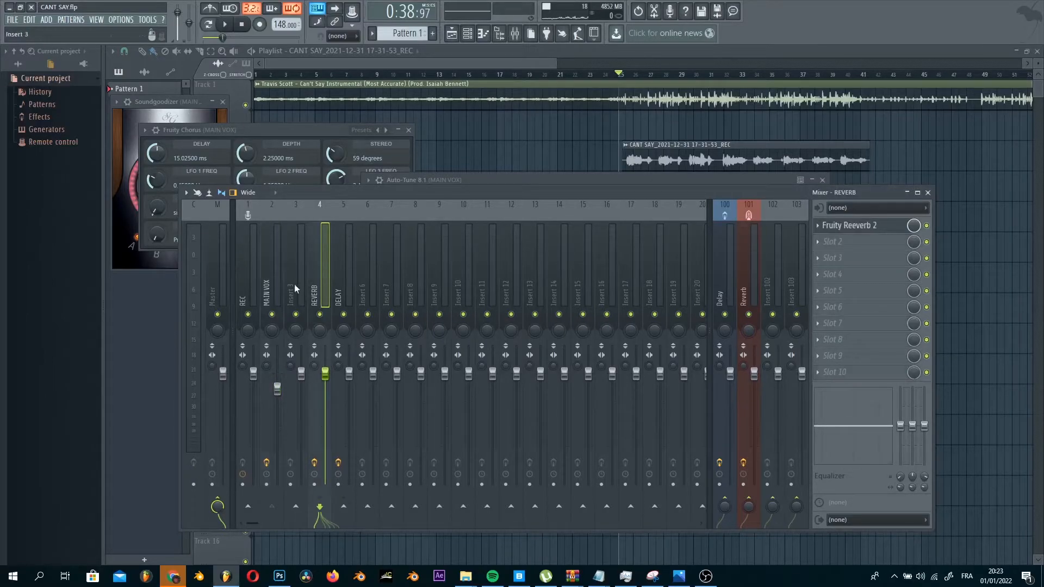
click(275, 285)
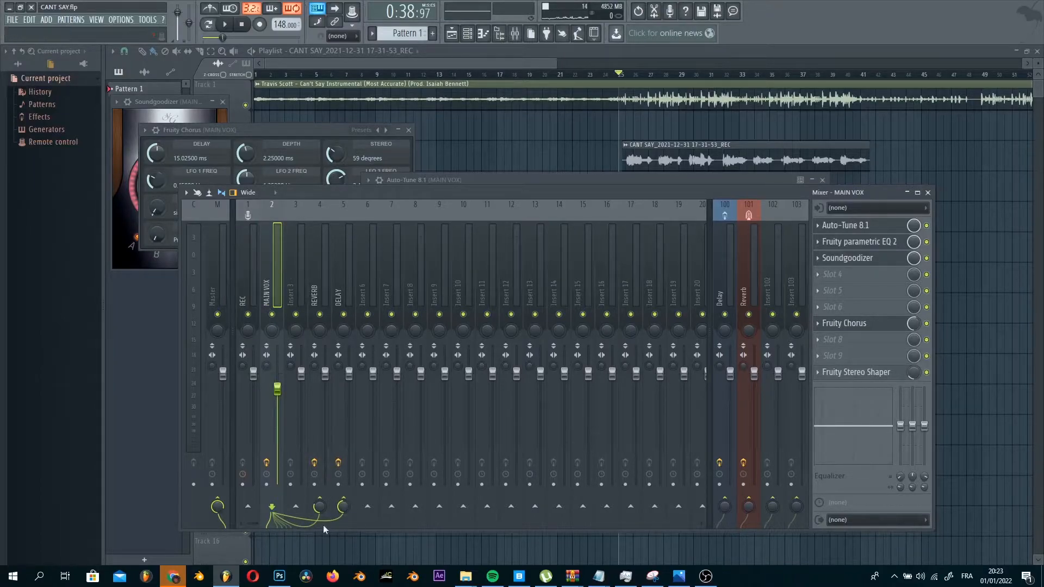
click(322, 284)
click(343, 300)
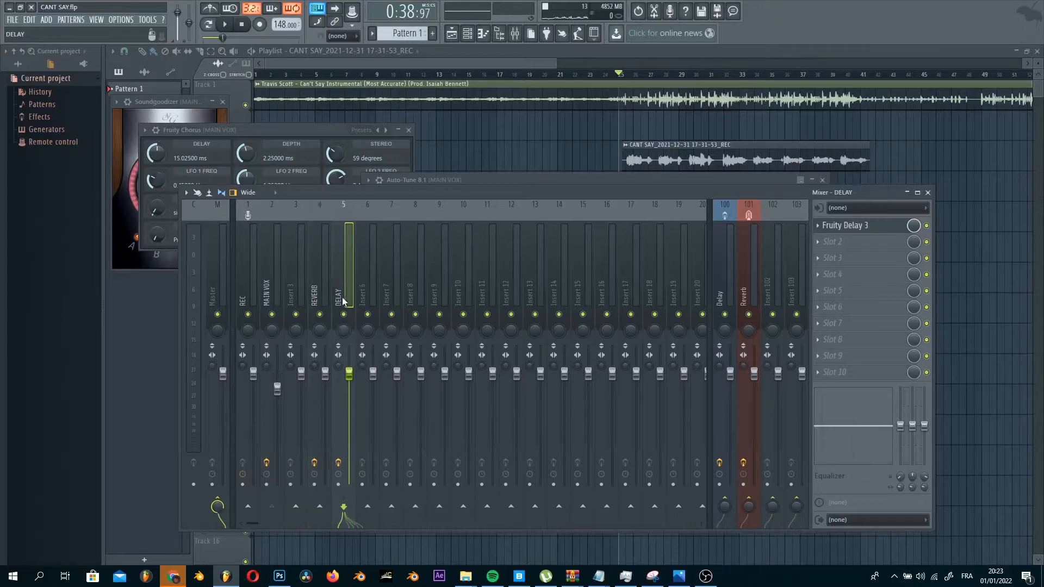
Inspect the Fruity Reeverb 2 settings on the REVERB track and the Fruity Delay 3 settings on the DELAY track.
click(321, 291)
click(864, 227)
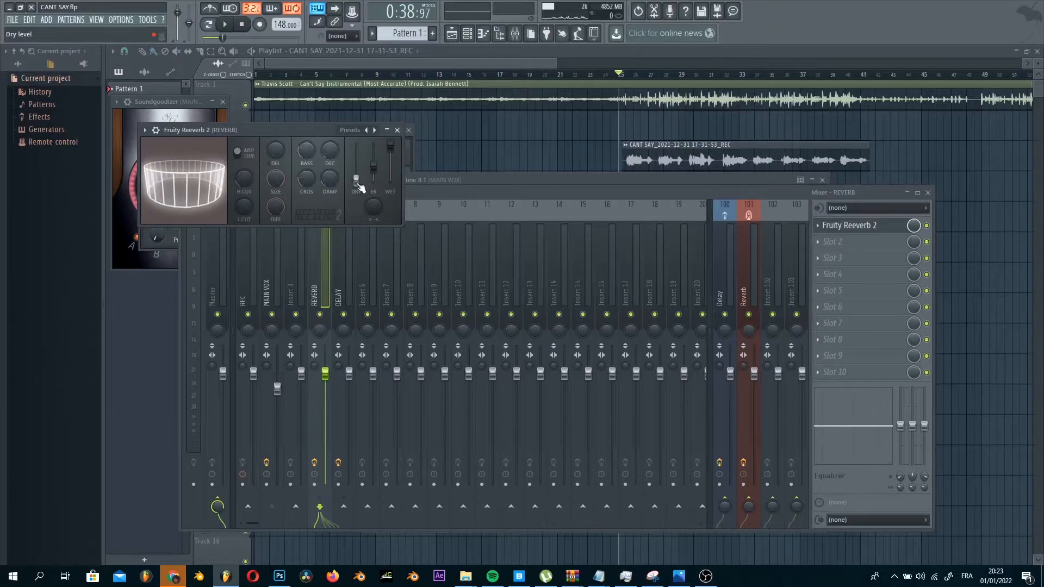
click(336, 279)
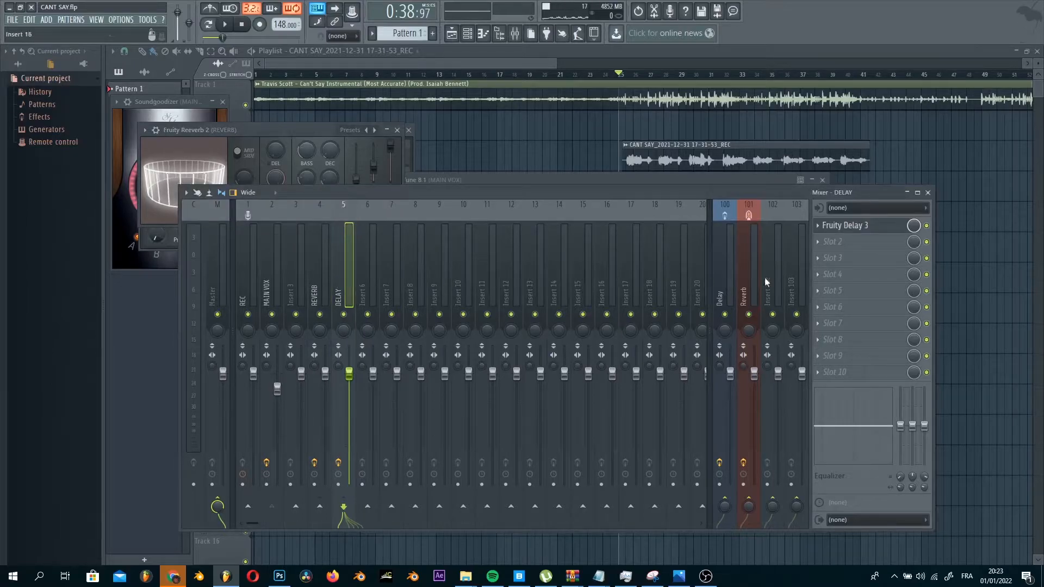
click(848, 226)
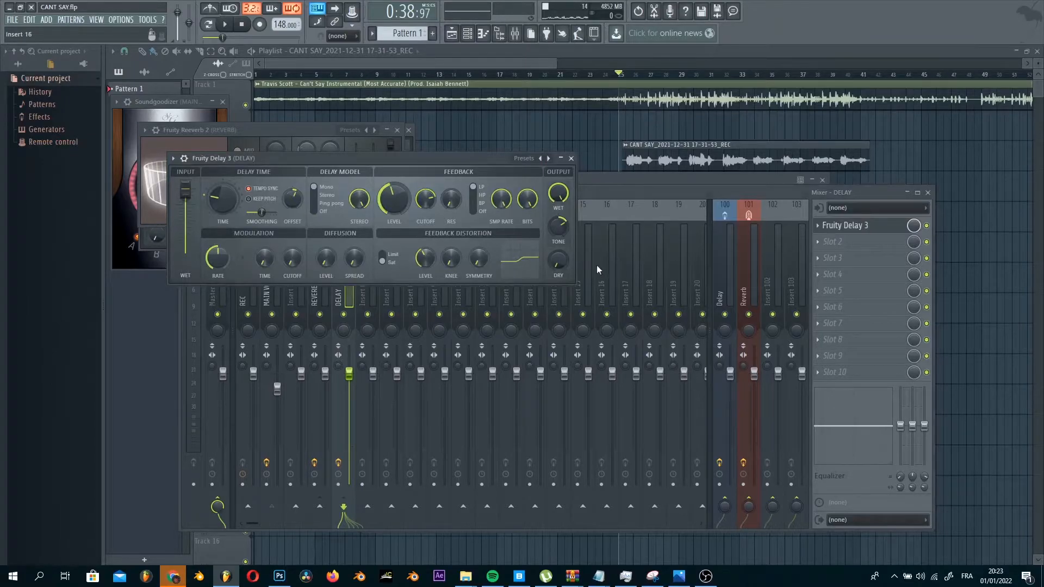
click(654, 194)
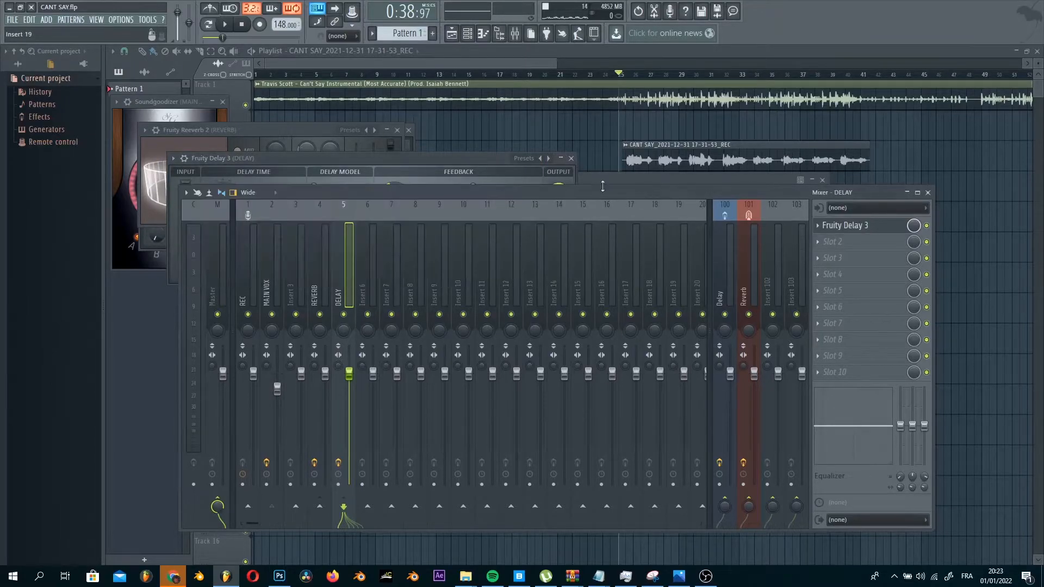
Close the open mixer and plugin windows and play back the CANT SAY vocal clip with the instrumental.
key(F12)
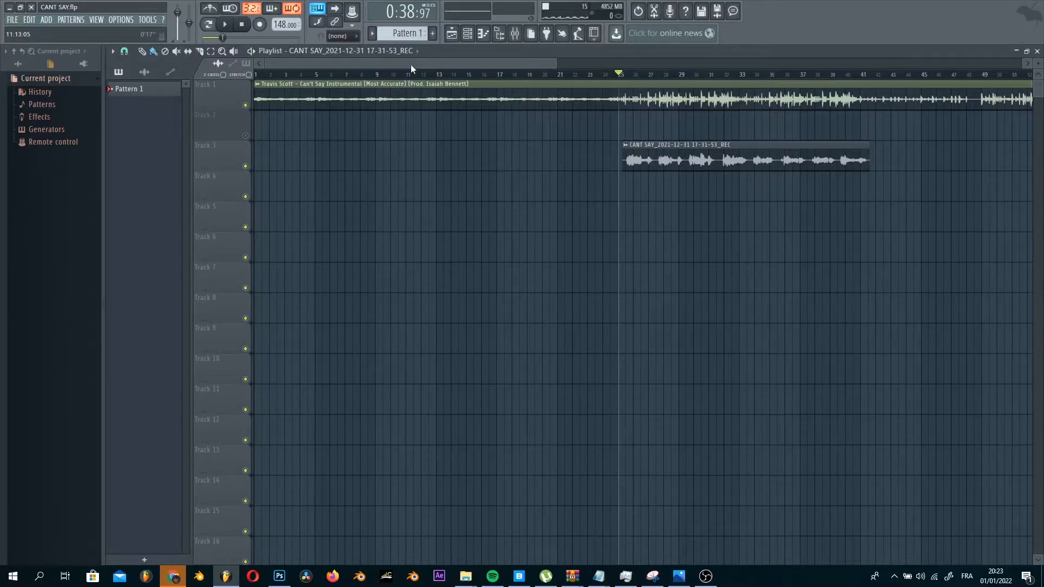
key(space)
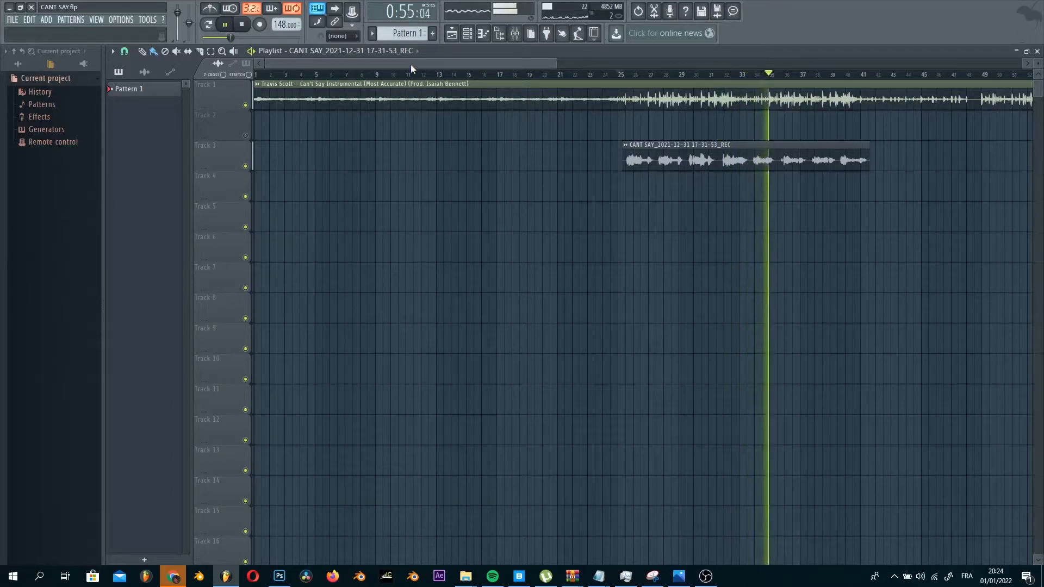
key(space)
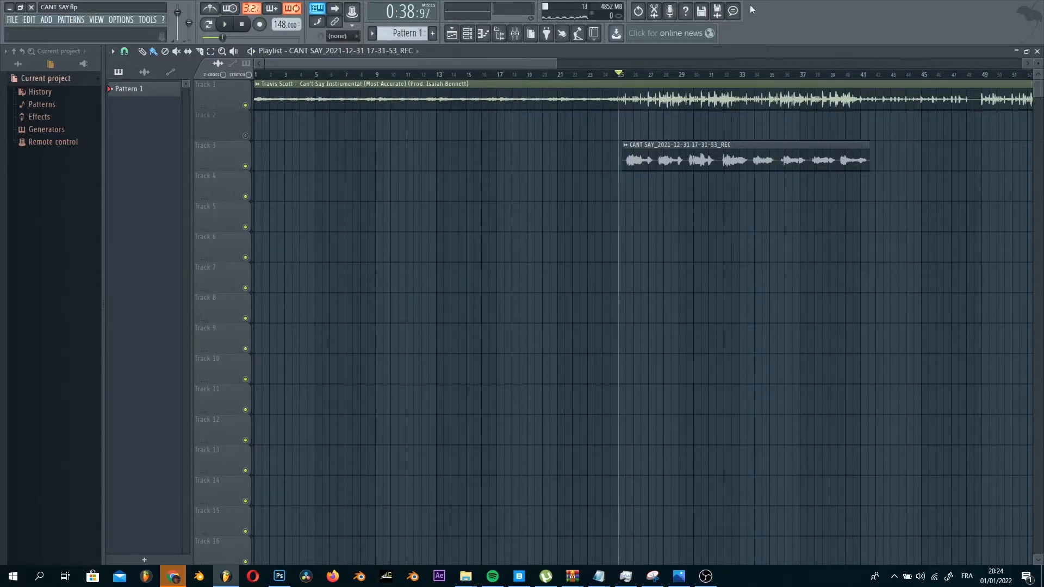
click(707, 577)
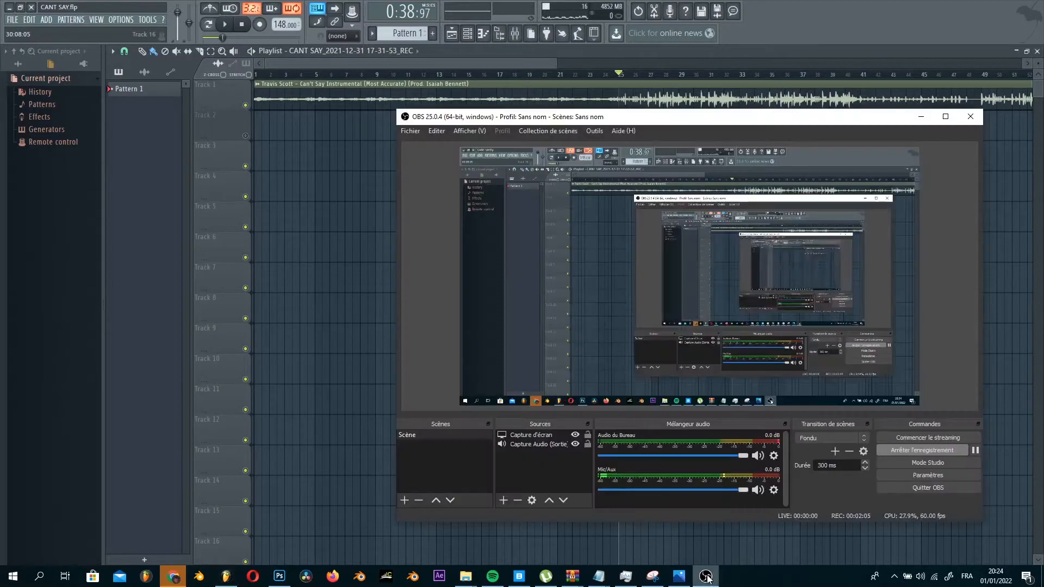
click(707, 577)
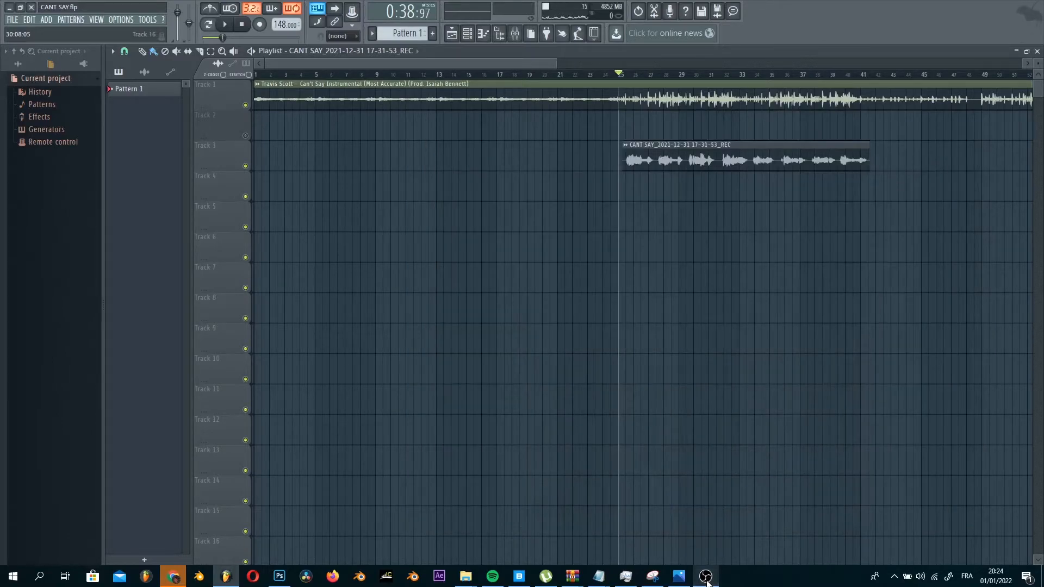
click(707, 577)
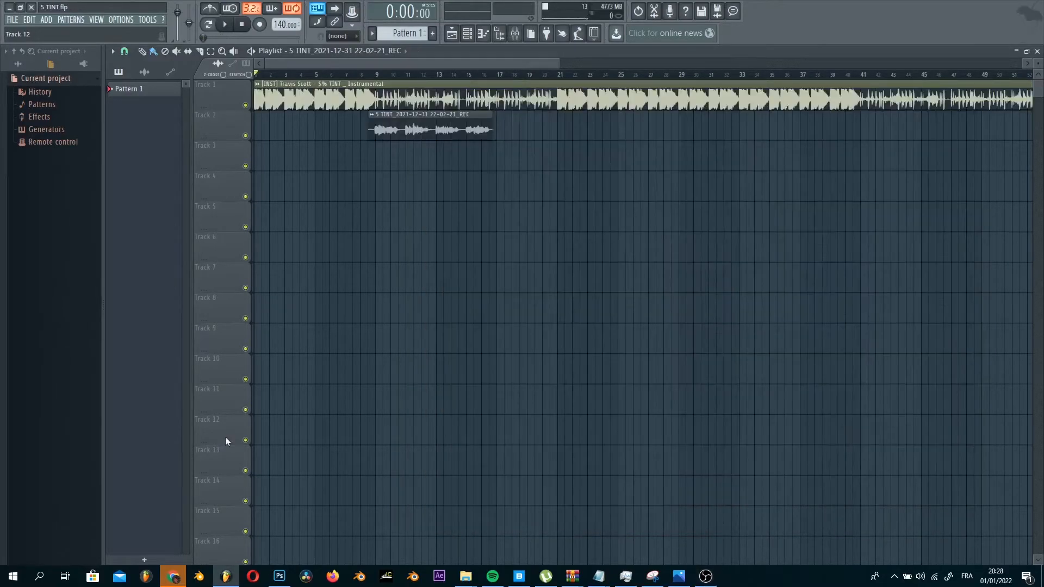
In the 5 TINT project's mixer, inspect the Fruity parametric EQ 2 curve and the Auto-Tune 8.1 settings on MAIN VOX.
click(515, 33)
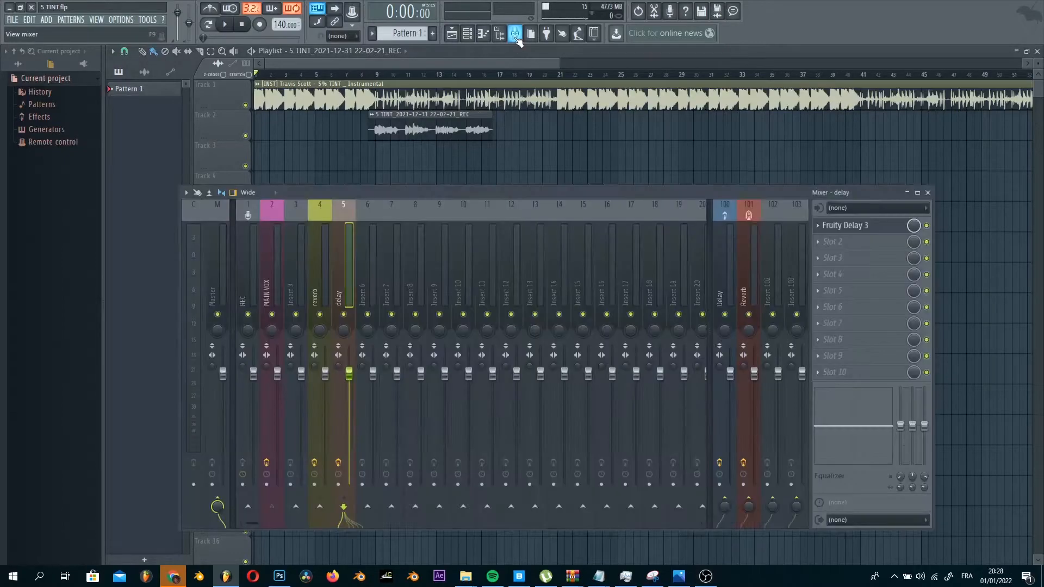
click(276, 275)
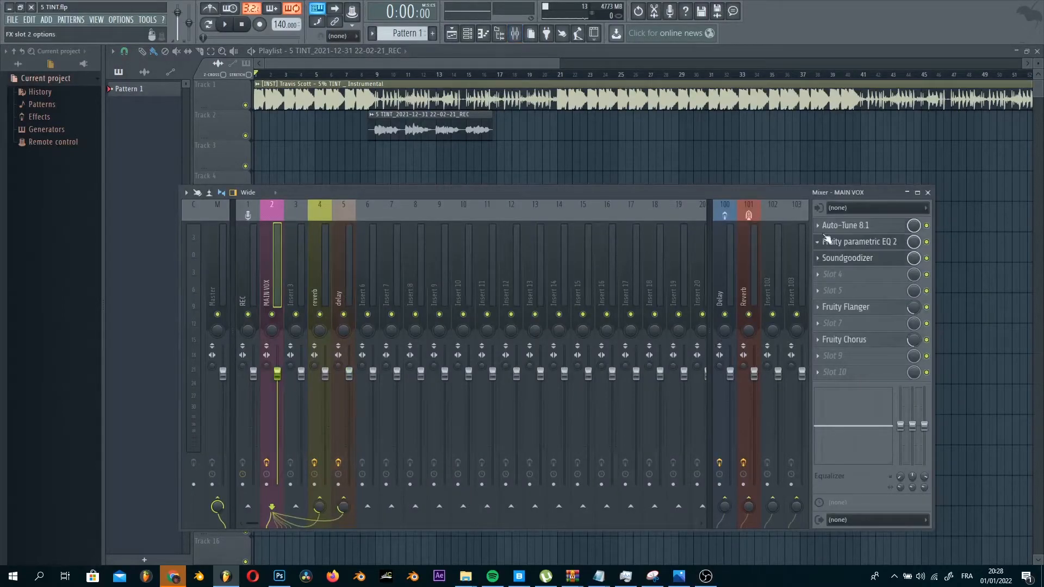
click(848, 242)
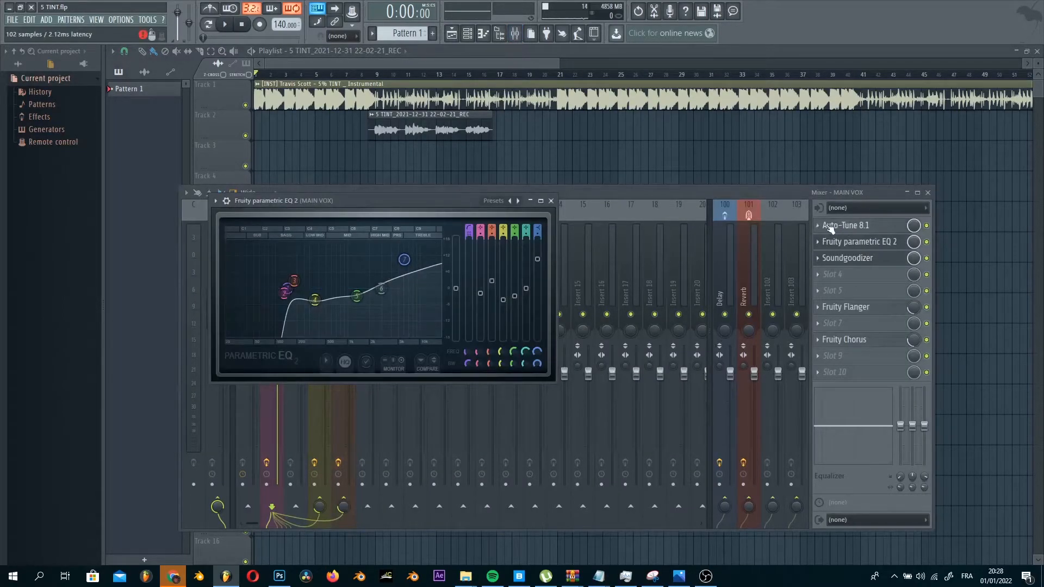
click(864, 226)
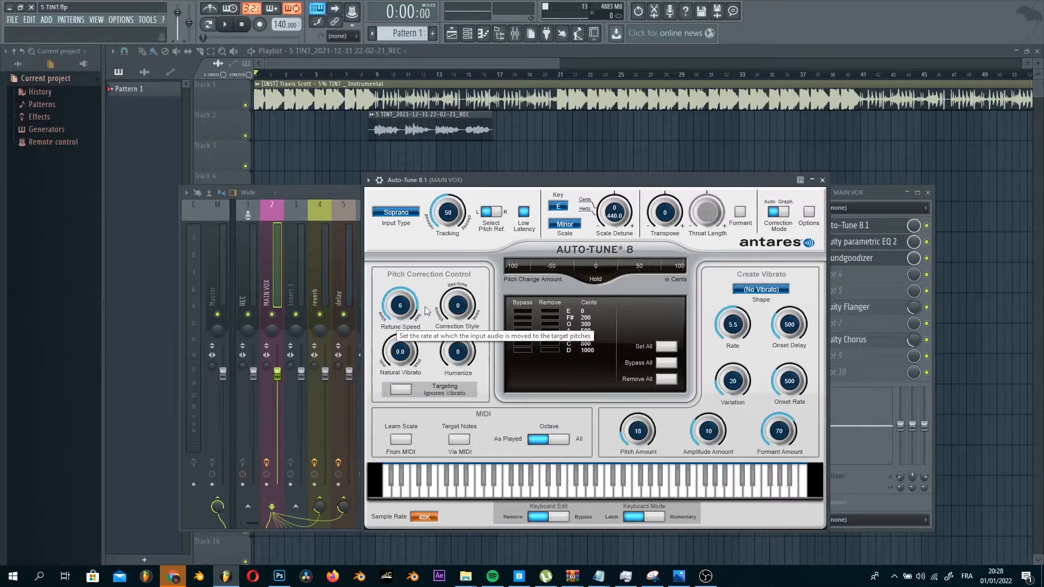
click(888, 194)
click(861, 248)
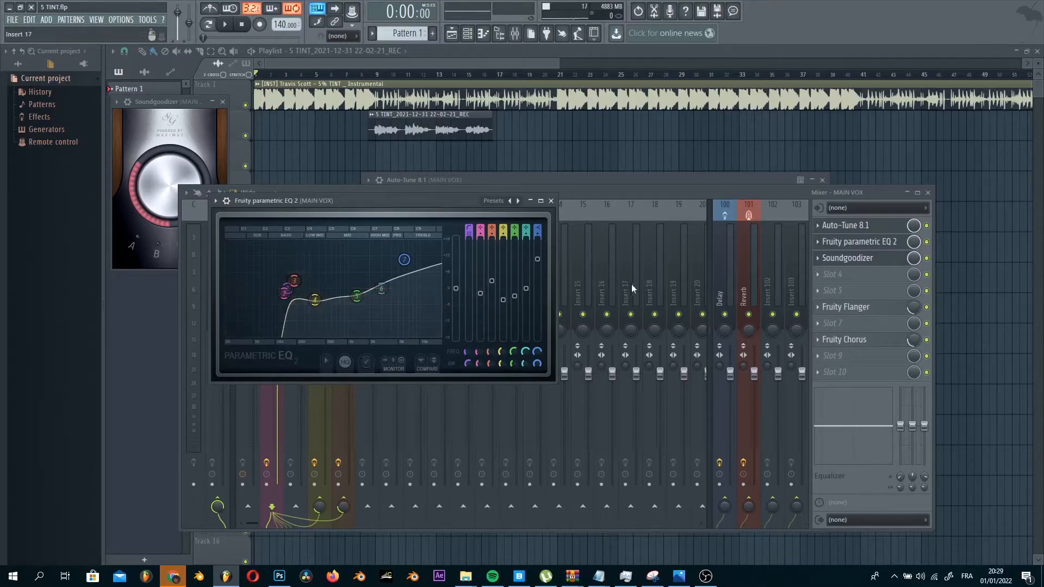
Inspect the Soundgoodizer, Fruity Flanger and Fruity Chorus settings on MAIN VOX, including the flanger's preset list.
click(848, 258)
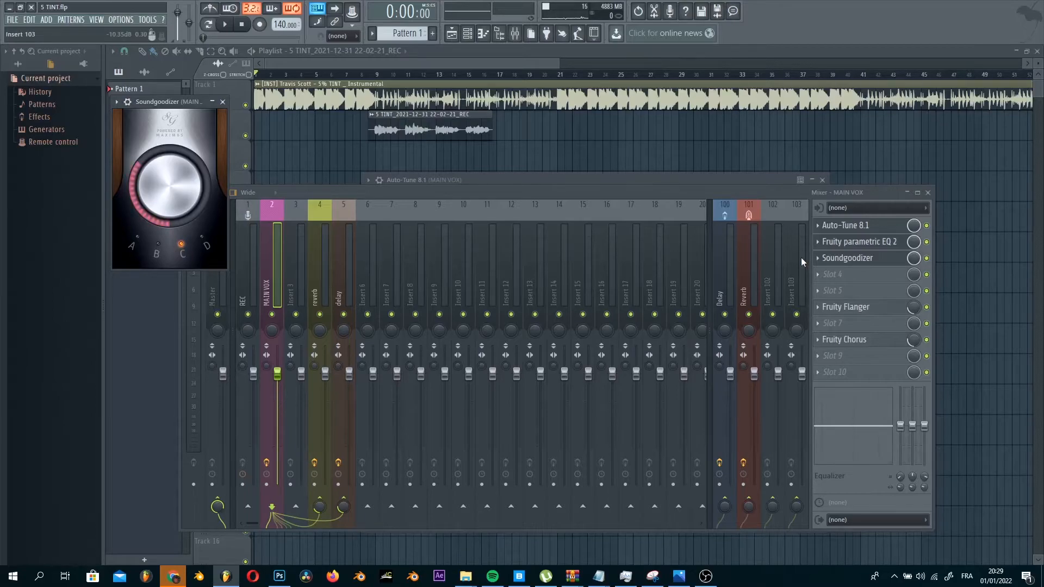
click(861, 309)
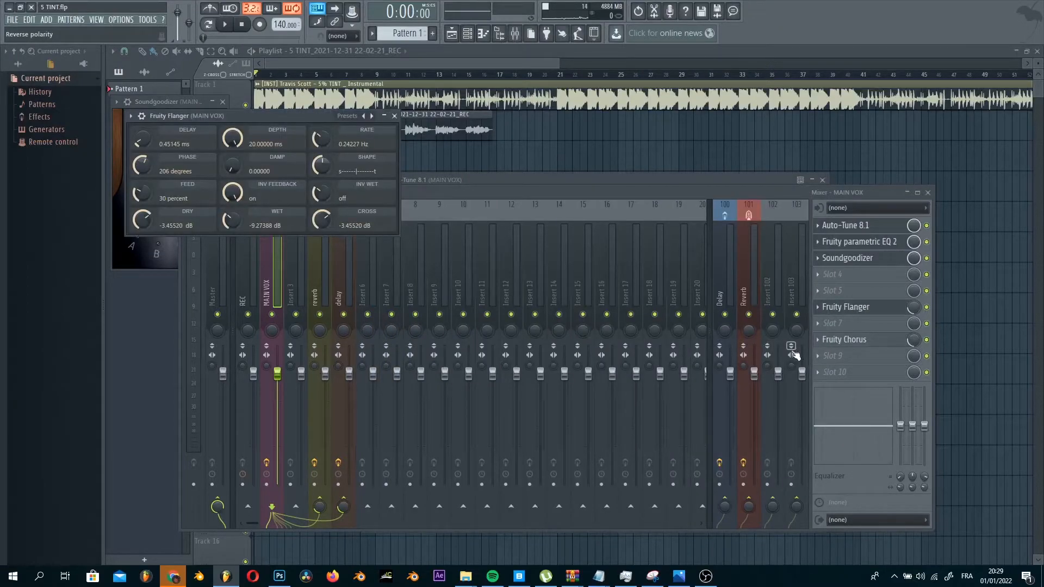
right_click(372, 119)
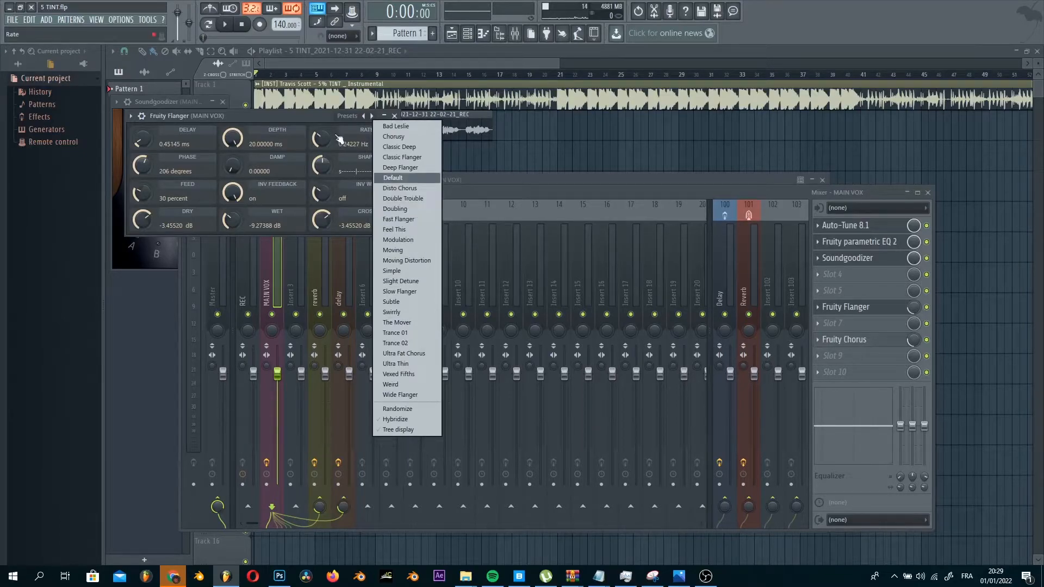
click(320, 124)
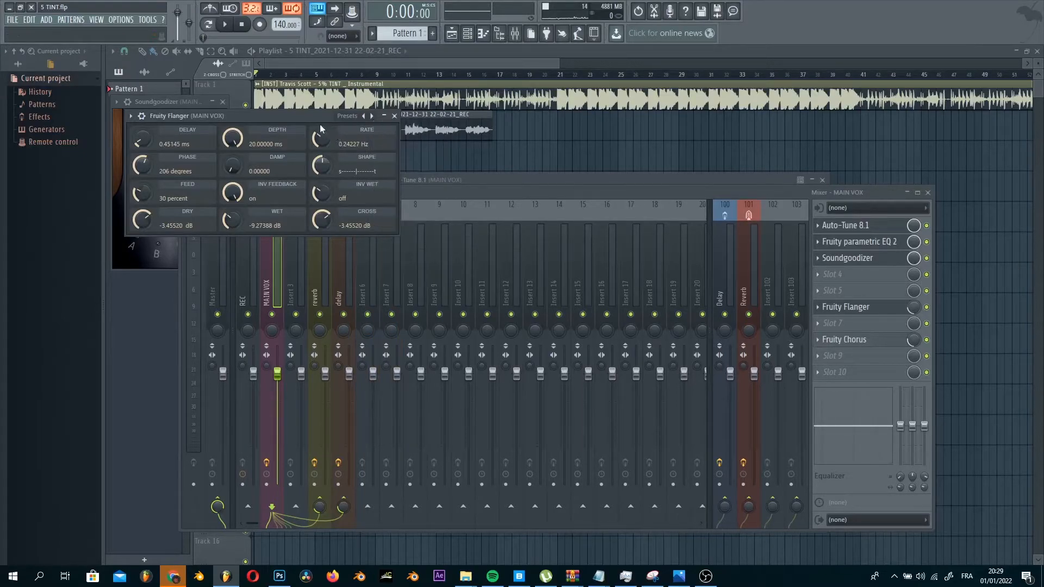
click(880, 343)
click(870, 342)
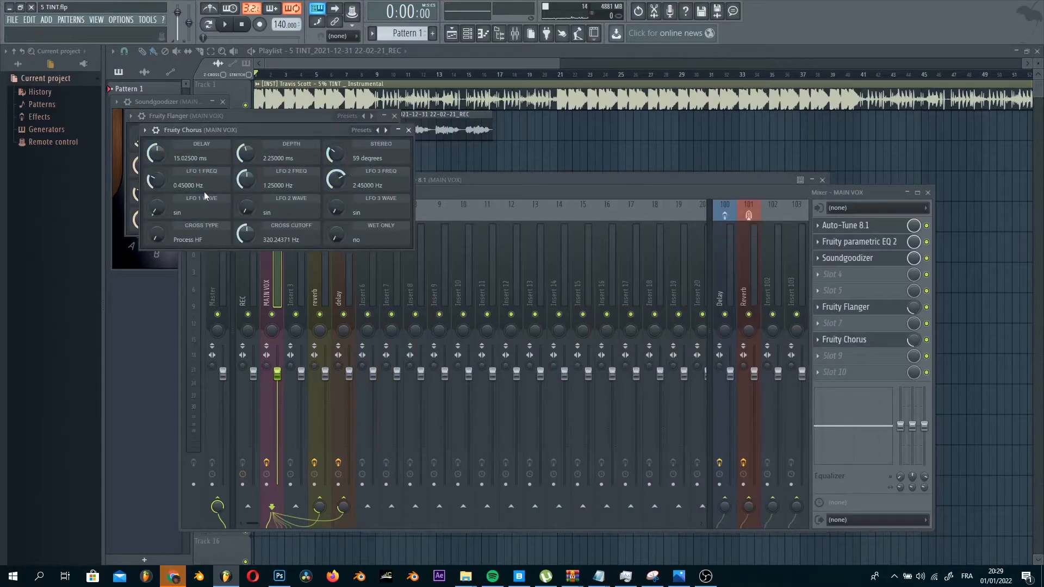
Check MAIN VOX's sends, the Fruity Reeverb 2 on the reverb track and the Fruity Delay 3 on the delay track.
click(288, 327)
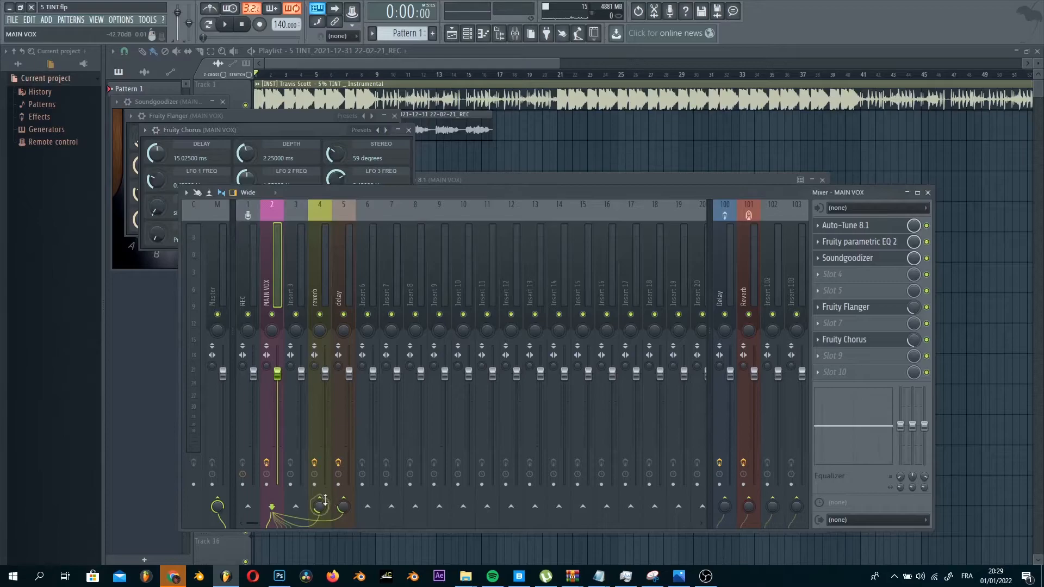
click(318, 282)
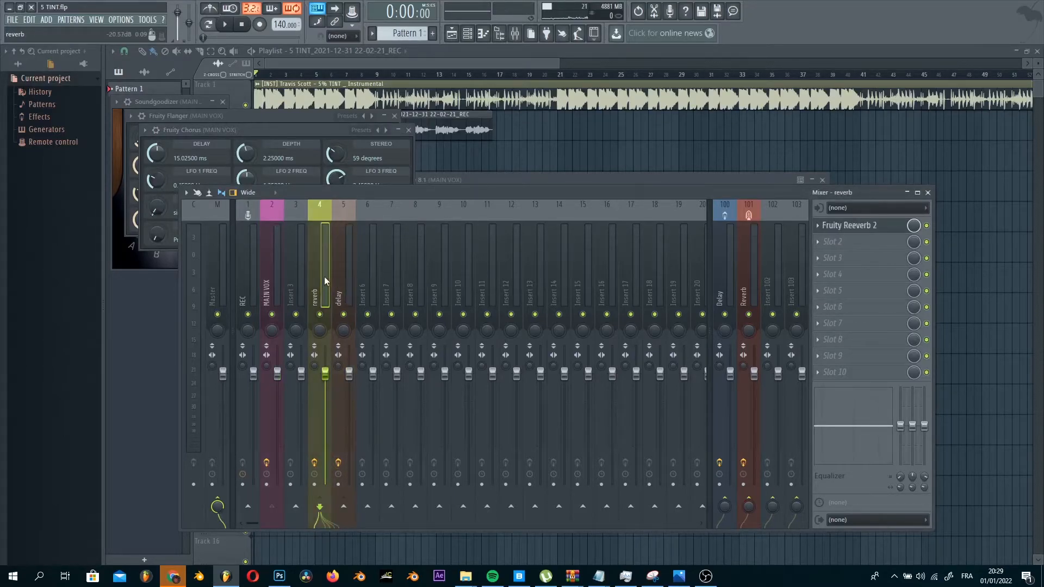
click(848, 225)
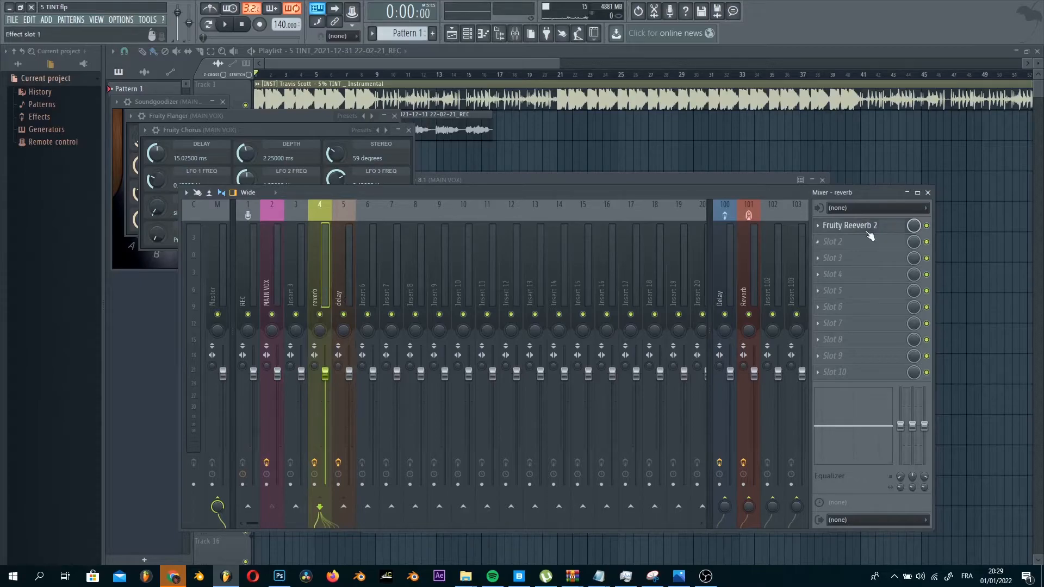
click(344, 283)
click(851, 228)
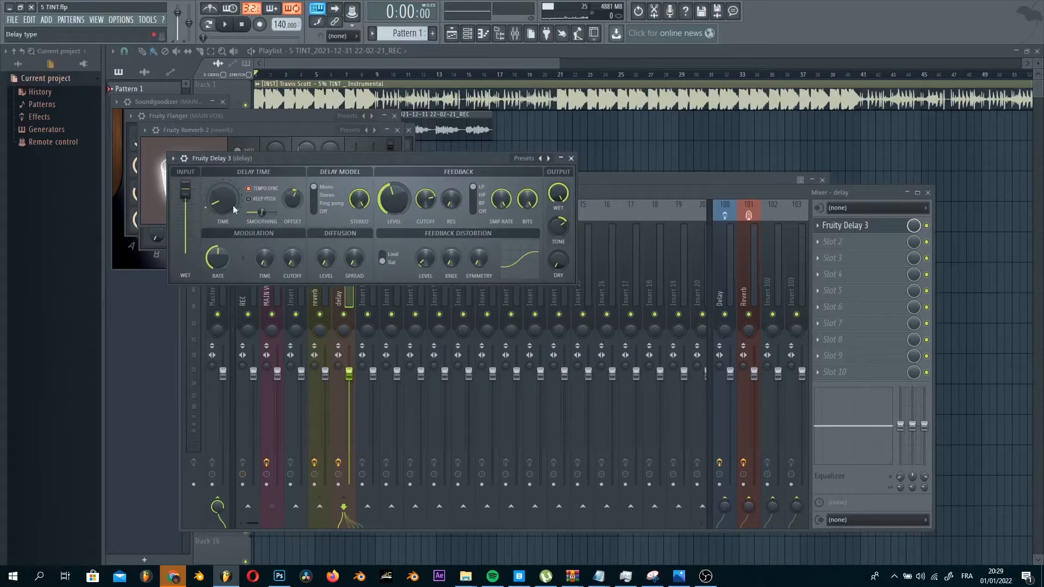
Return to the playlist and play back the 5 TINT vocal clip from its start around bar 8.
click(591, 189)
click(413, 63)
drag(367, 74, 370, 72)
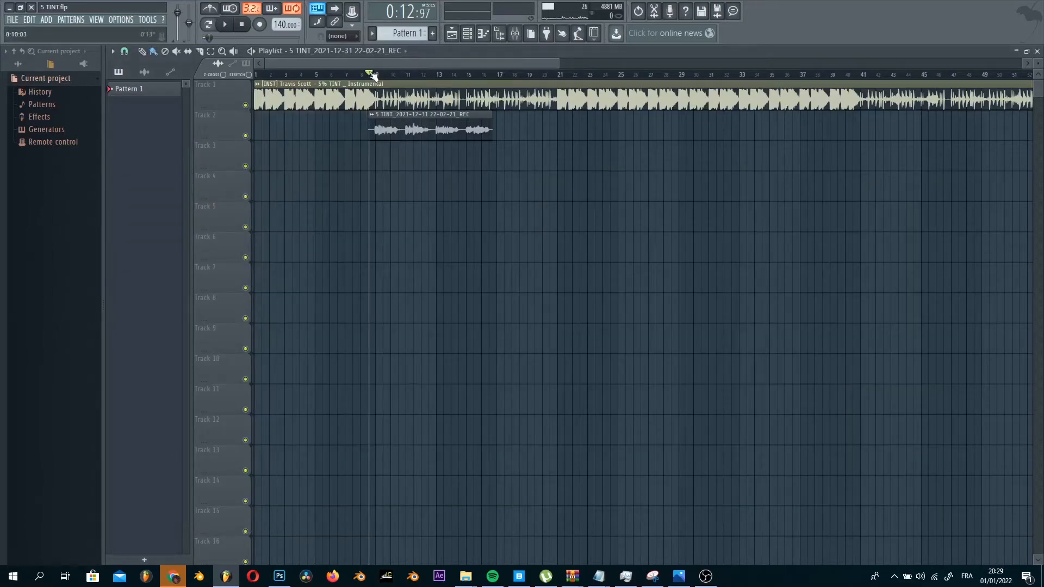
key(space)
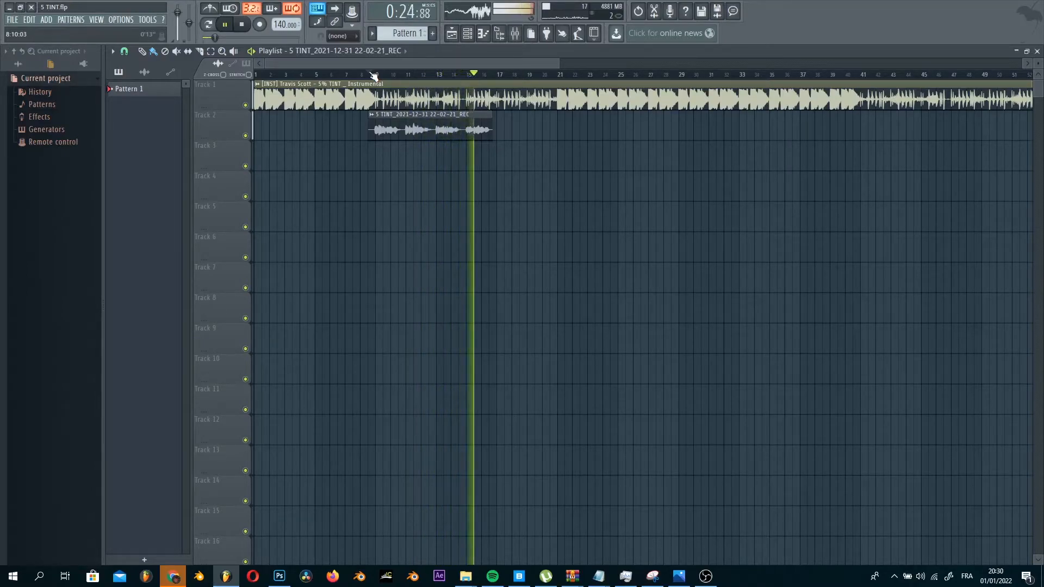
key(space)
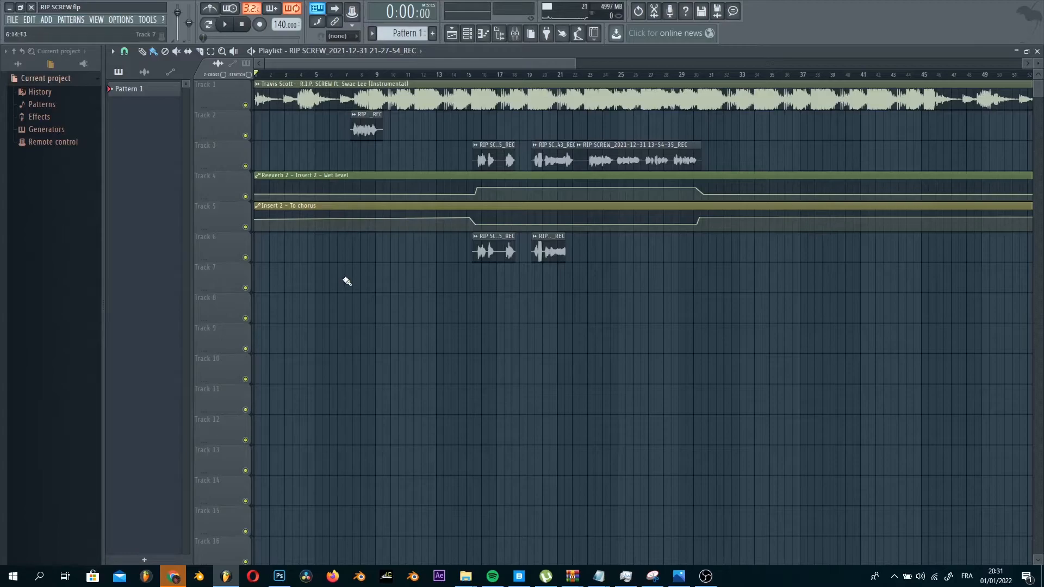
Play back the RIP SCREW vocals from the first clip near bar 7 and from the clips near bar 15.
click(354, 75)
key(space)
key(space)
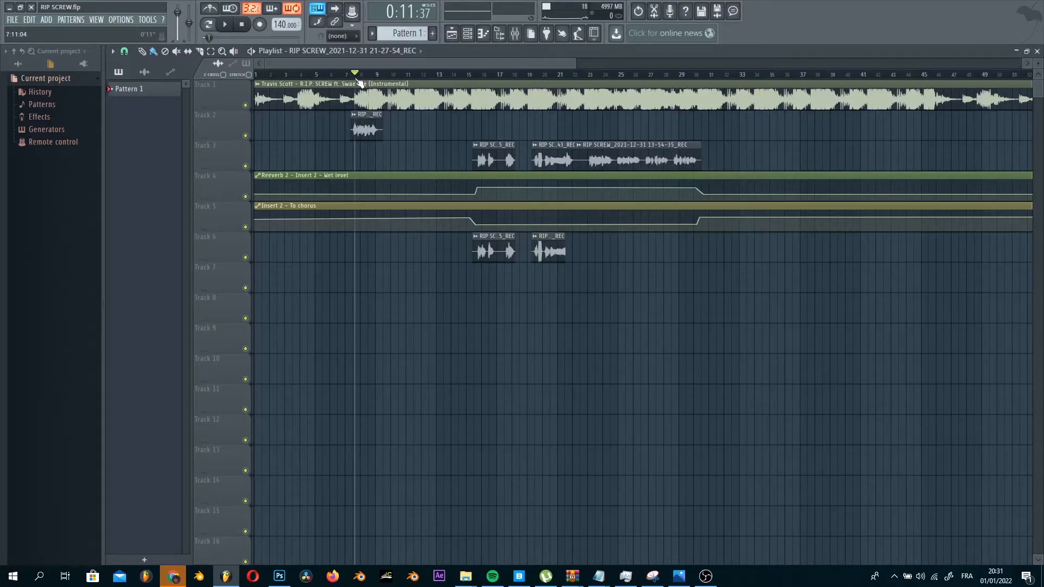
key(space)
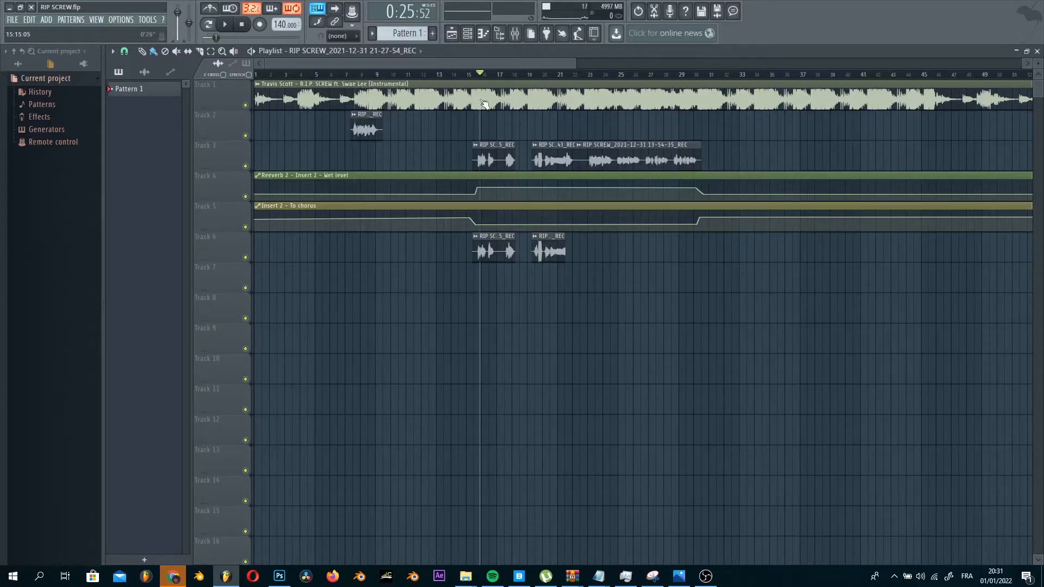
key(space)
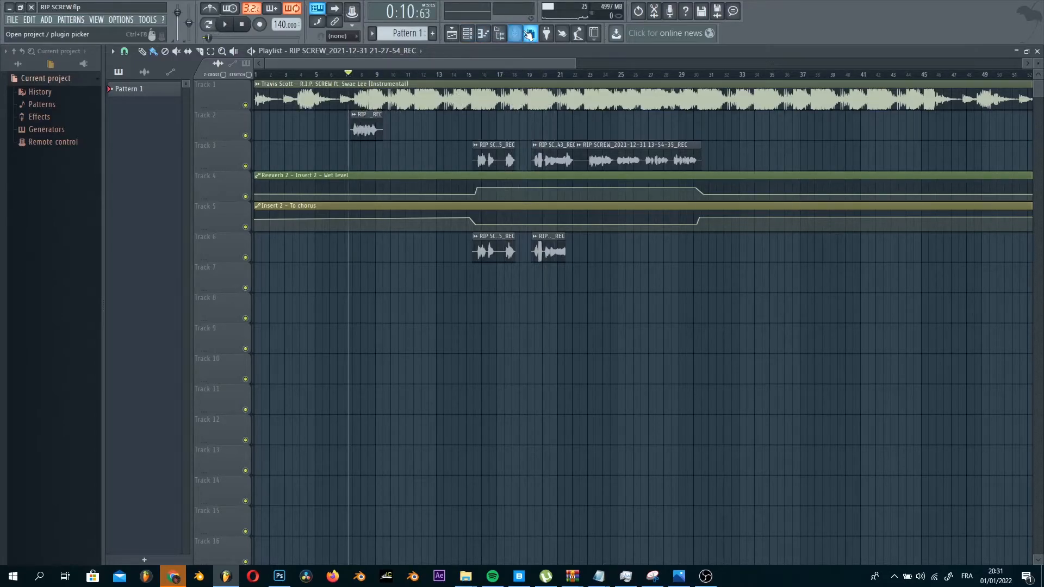
Open the RIP SCREW mixer and inspect the Auto-Tune 8.1 key, scale and retune speed on MAIN VOCALS.
middle_click(443, 132)
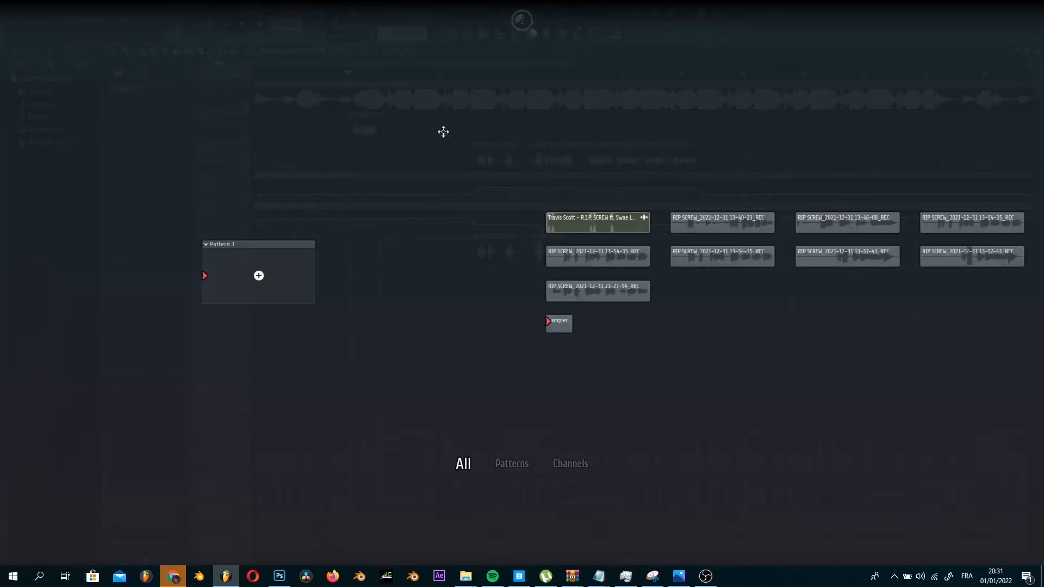
click(443, 132)
click(515, 33)
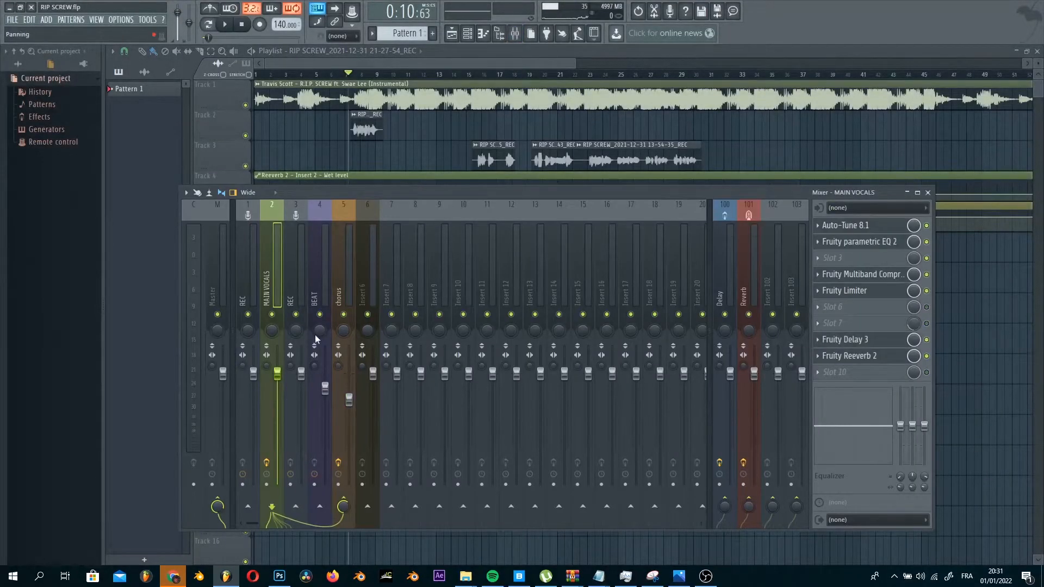
click(860, 241)
click(846, 225)
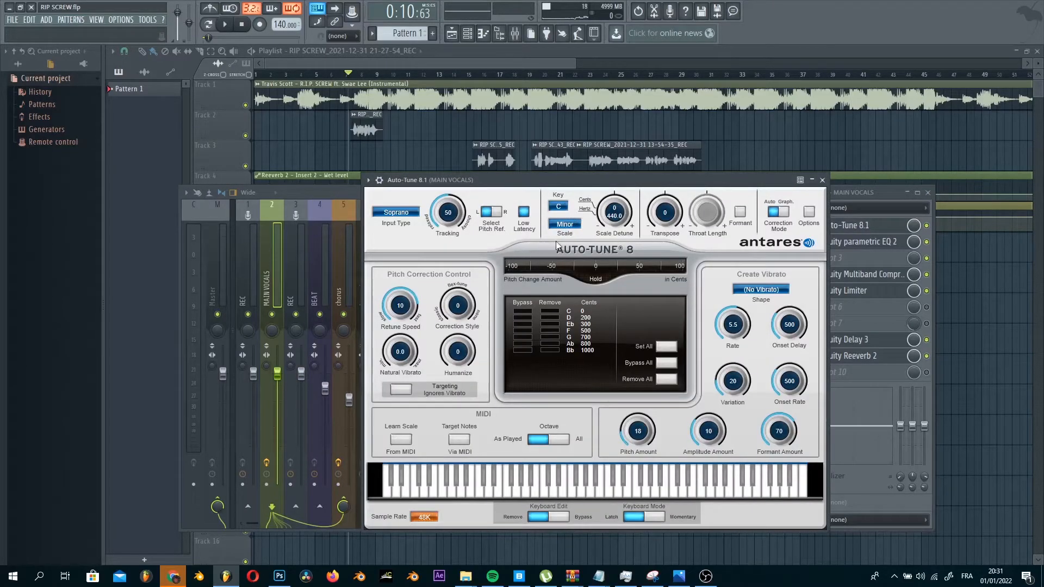
Inspect the Fruity parametric EQ 2 curve and the Fruity Multiband Compressor bands on MAIN VOCALS.
click(879, 190)
click(850, 247)
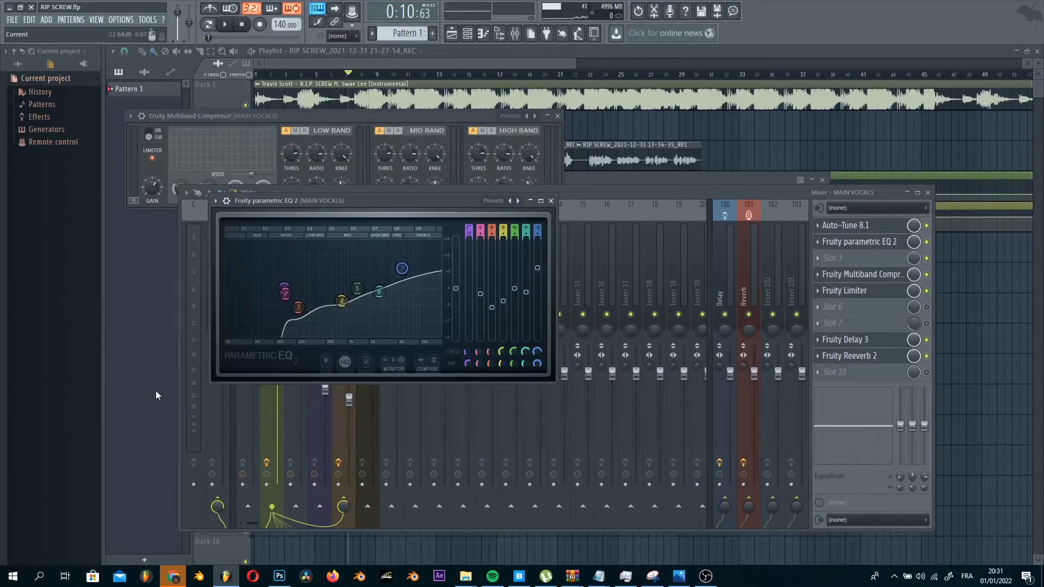
click(857, 275)
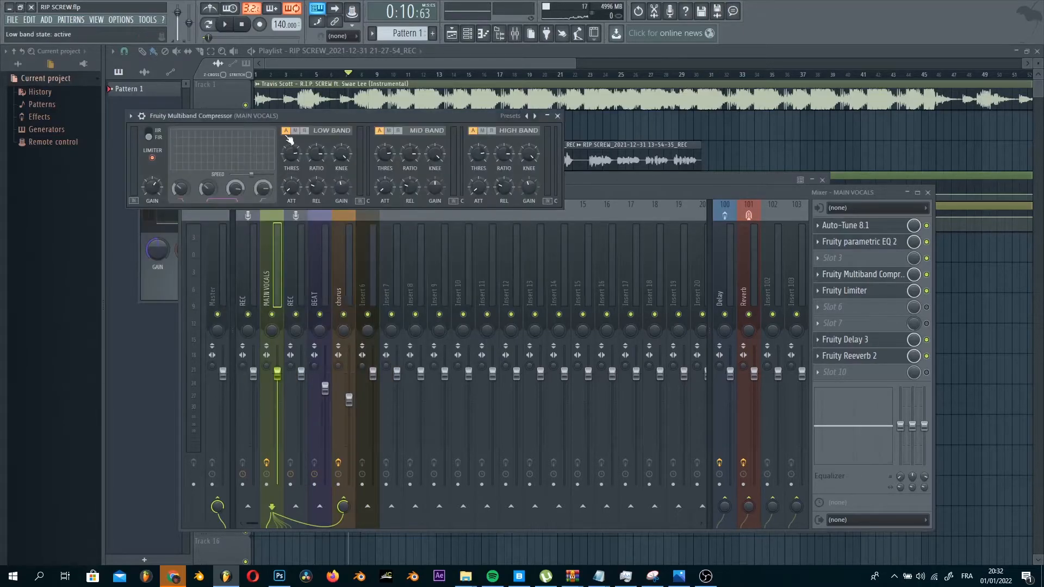
Move the Fruity Multiband Compressor window aside and compare the effect slots of the MAIN VOCALS and chorus mixer tracks.
drag(310, 119, 363, 210)
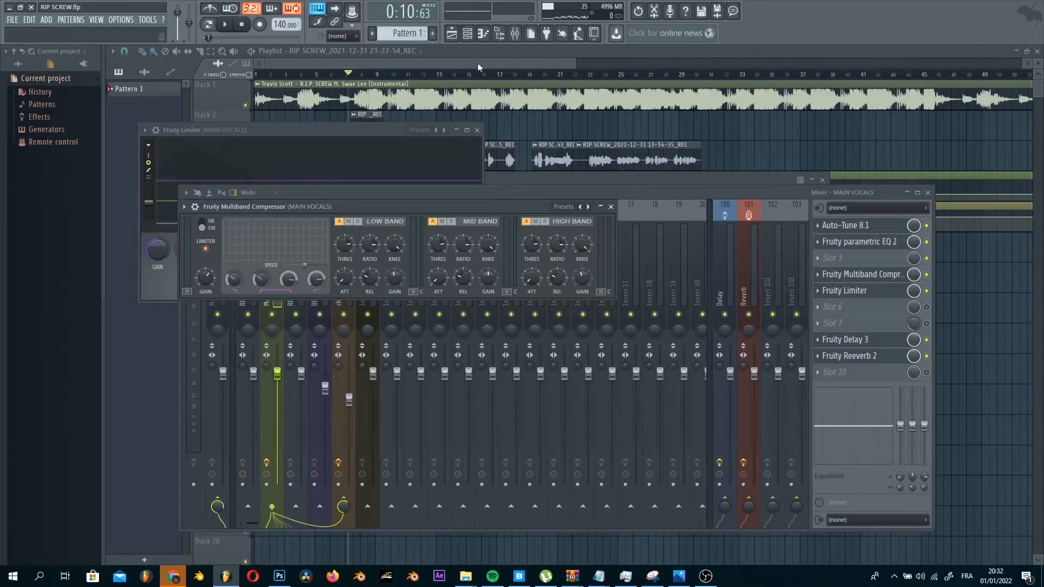
click(647, 190)
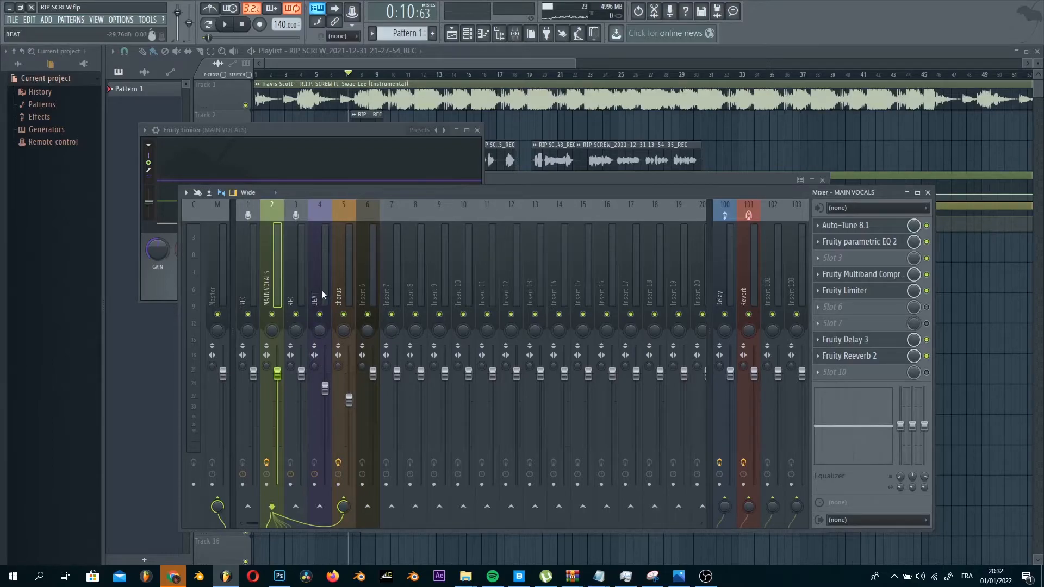
click(339, 294)
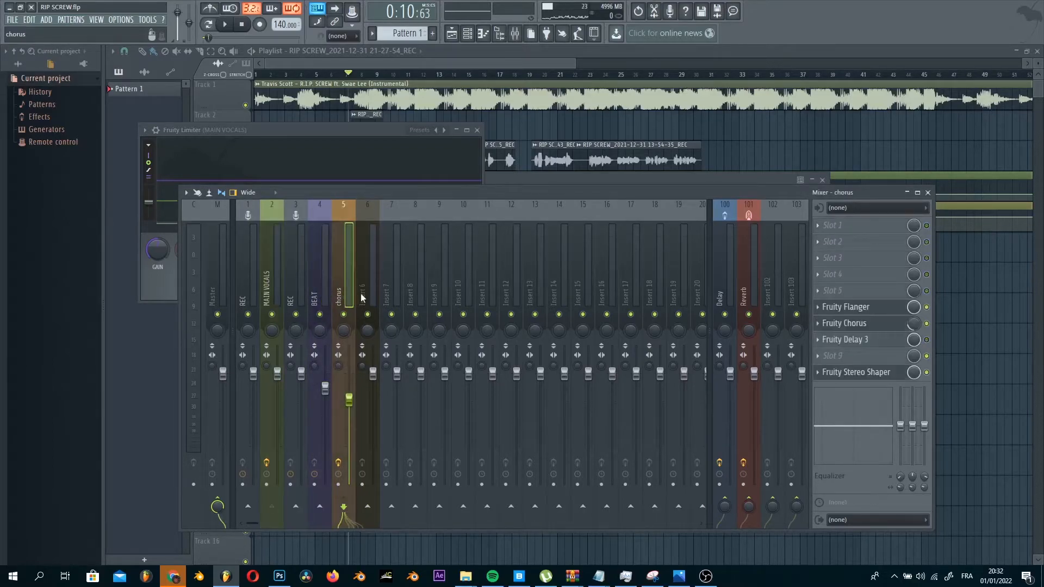
click(273, 296)
click(341, 294)
Inspect the Fruity Flanger settings on the chorus track and look through its preset list.
click(868, 309)
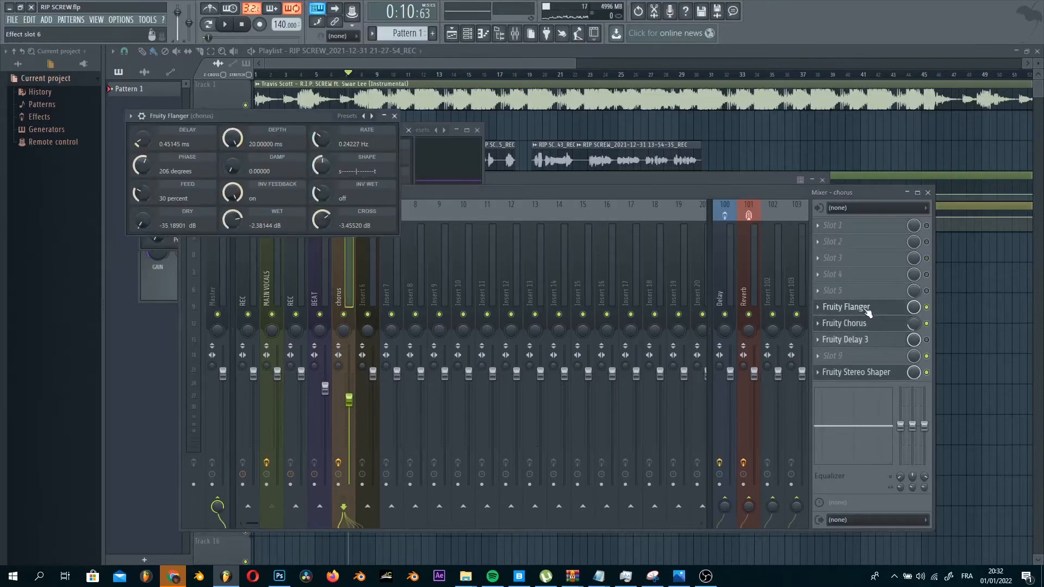
right_click(372, 116)
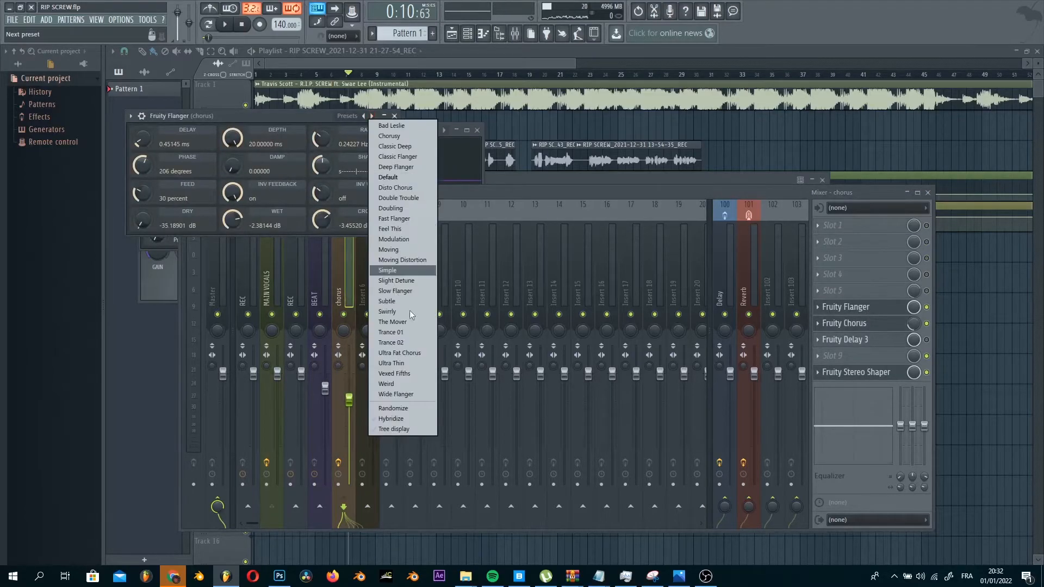
click(278, 119)
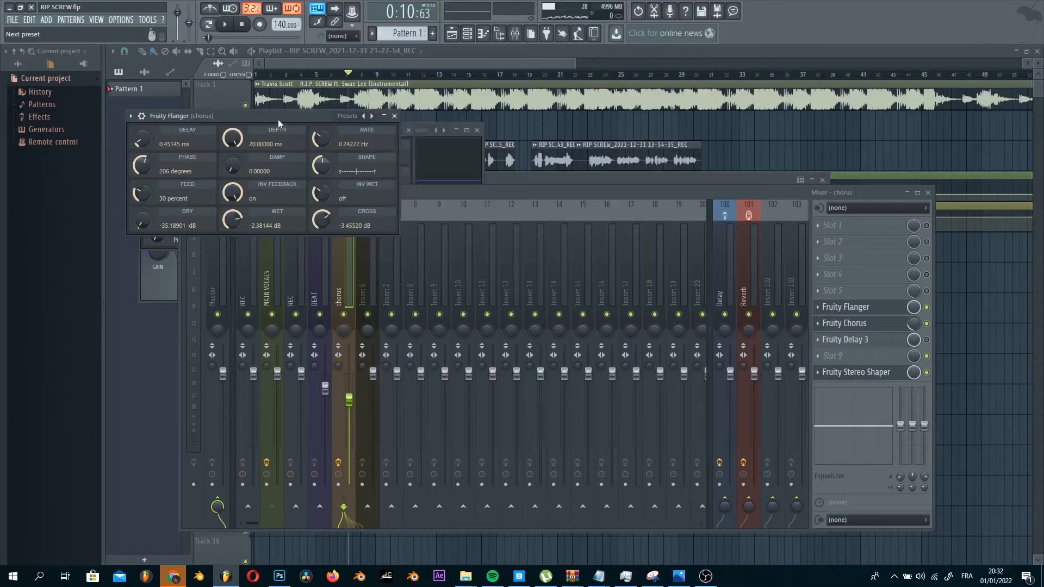
Inspect the Fruity Chorus settings and the Fruity Stereo Shaper with its presets on the chorus track.
click(856, 324)
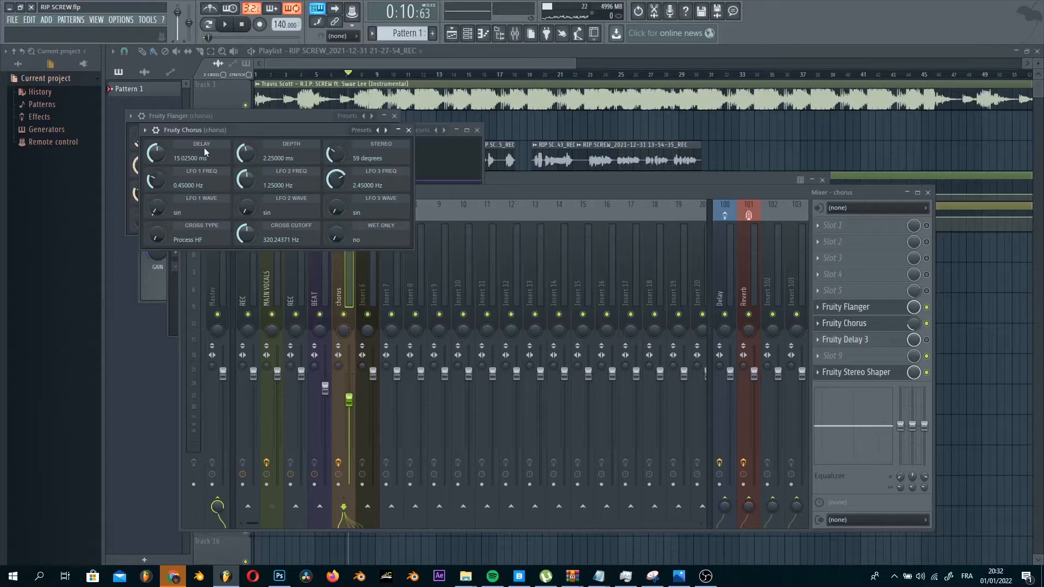
click(864, 375)
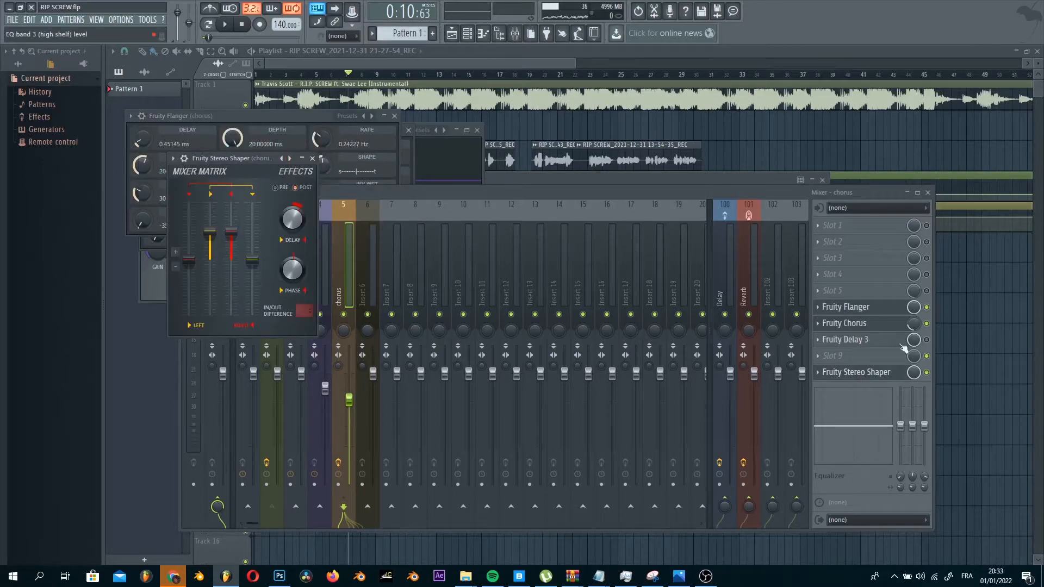
right_click(290, 158)
click(544, 202)
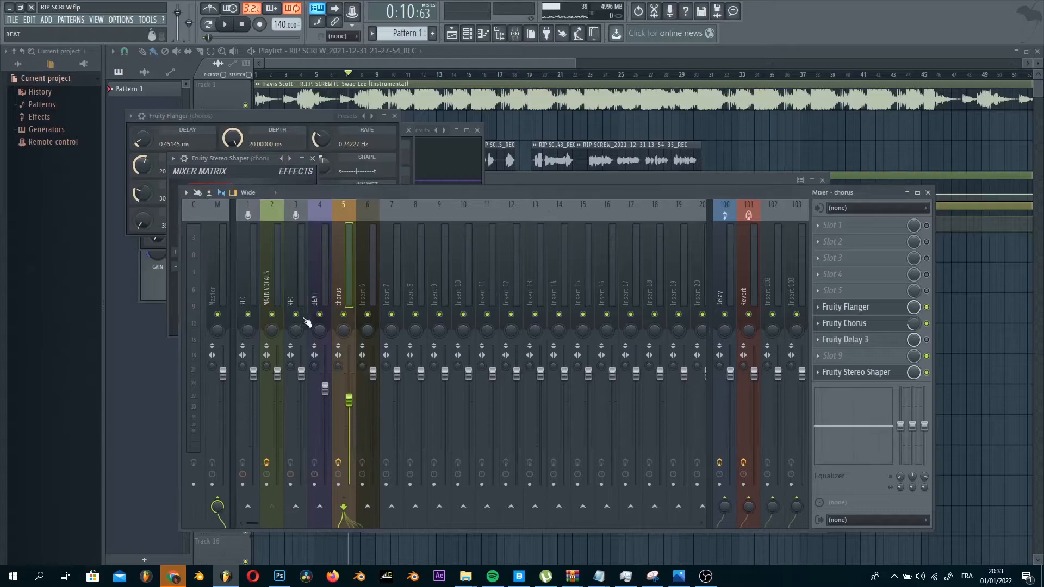
Inspect Fruity Delay 3 and its preset list on MAIN VOCALS, and view the Fruity Reeverb 2 settings.
click(274, 285)
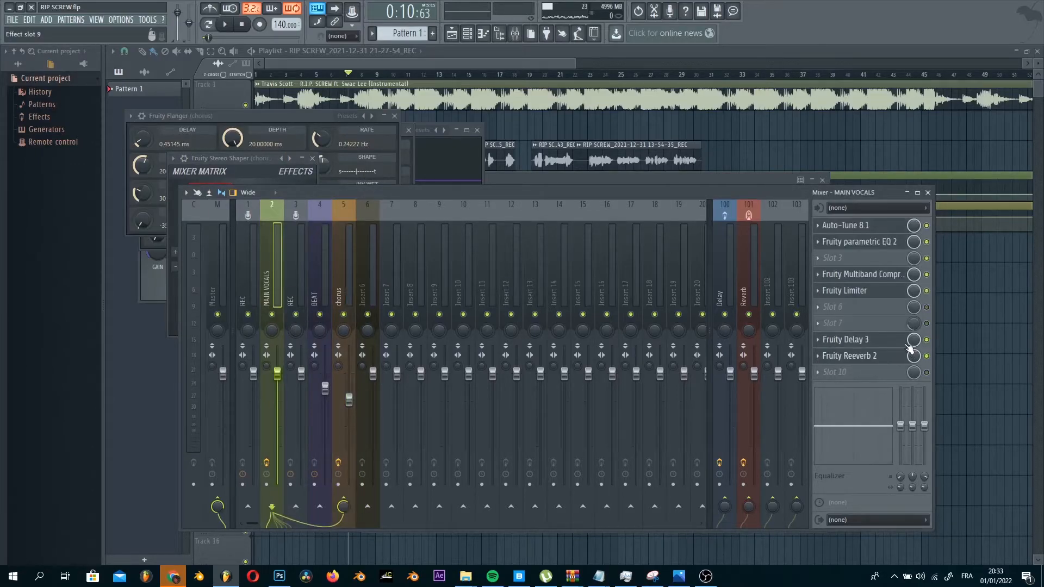
click(868, 339)
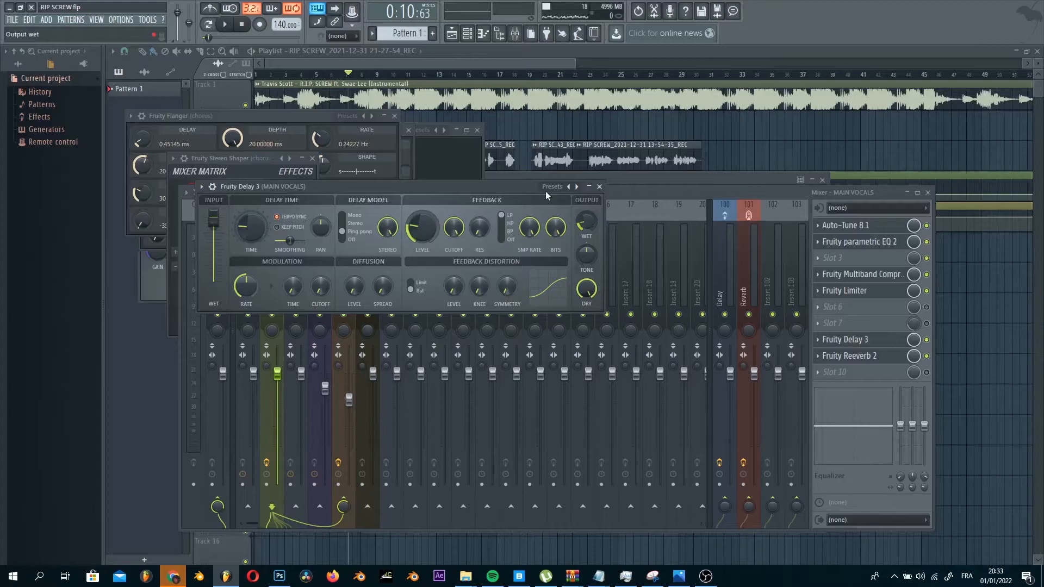
right_click(576, 186)
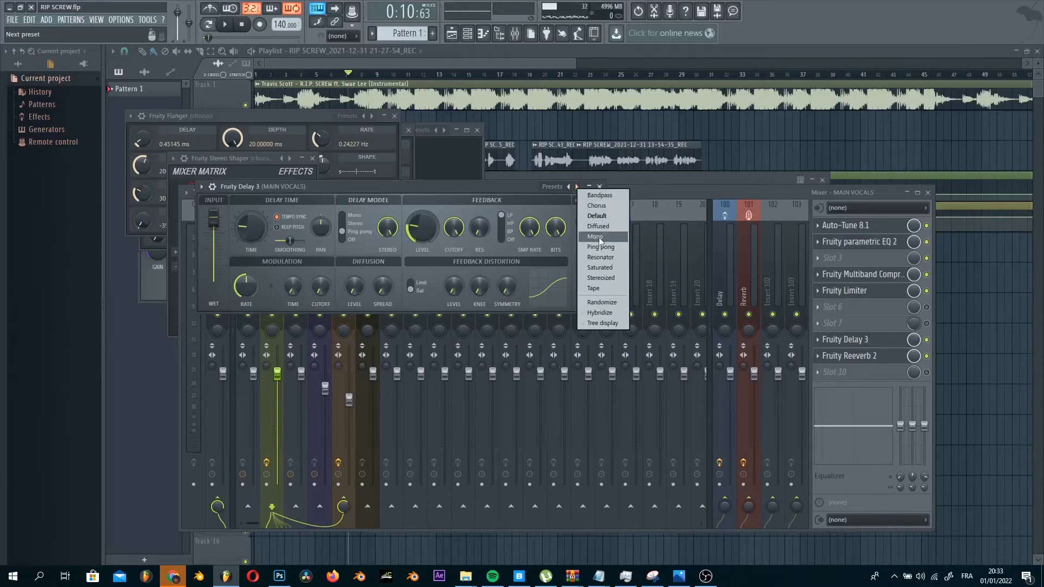
click(528, 188)
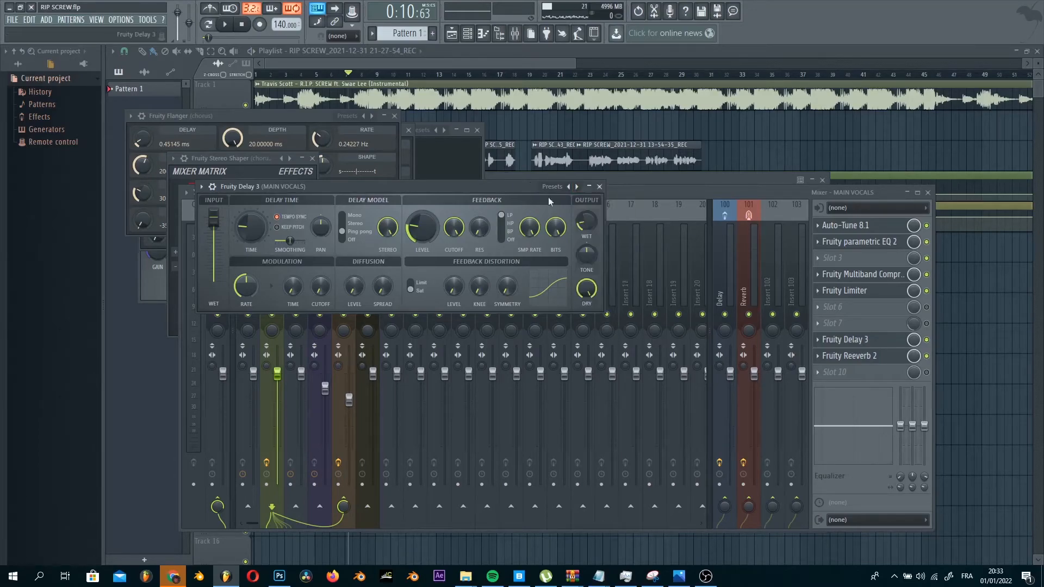
click(859, 357)
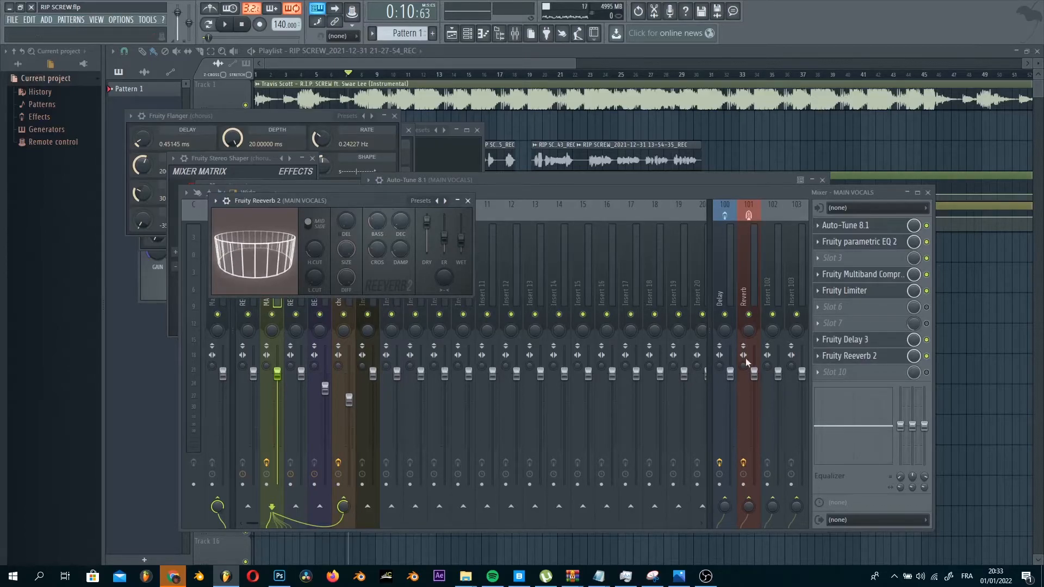
Turn the dry output of Fruity Delay 3 on MAIN VOCALS down and back up to demonstrate it.
click(845, 340)
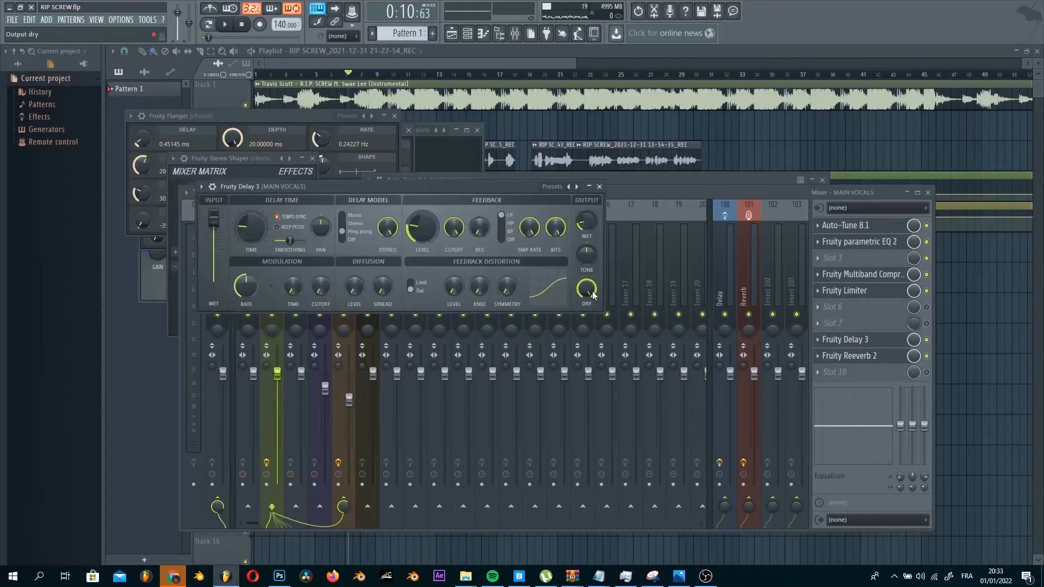
drag(588, 290, 587, 337)
drag(587, 289, 587, 239)
click(639, 190)
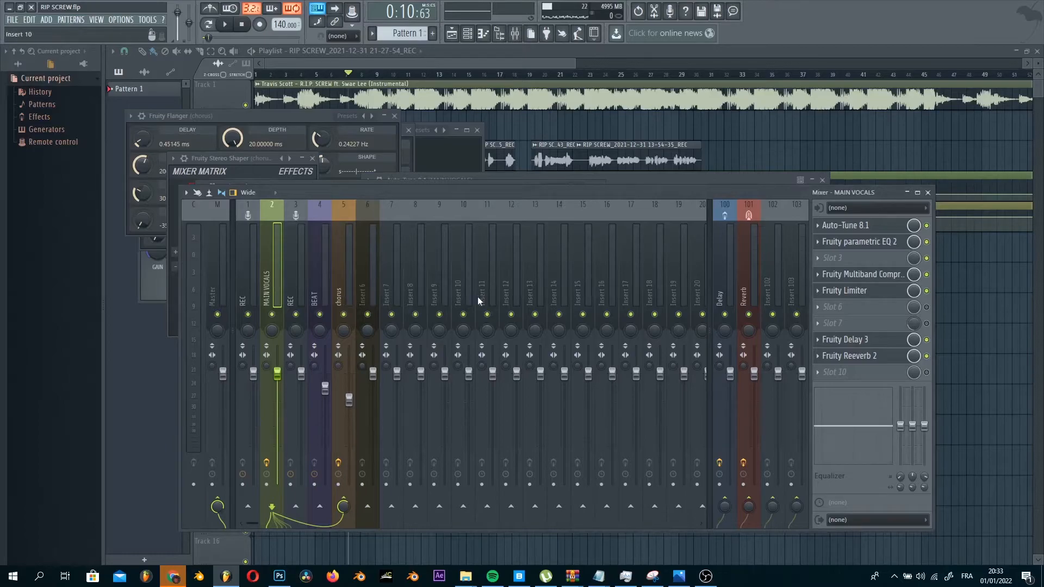
Examine the automation options of the Fruity Reeverb 2 wet level on MAIN VOCALS and its automation clip in the playlist.
click(415, 63)
click(351, 76)
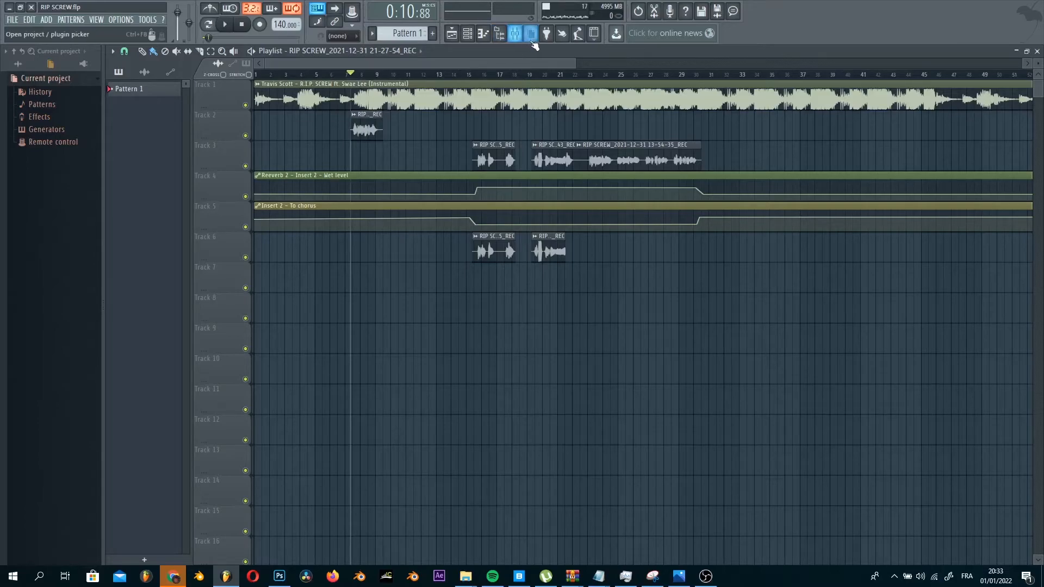
click(515, 33)
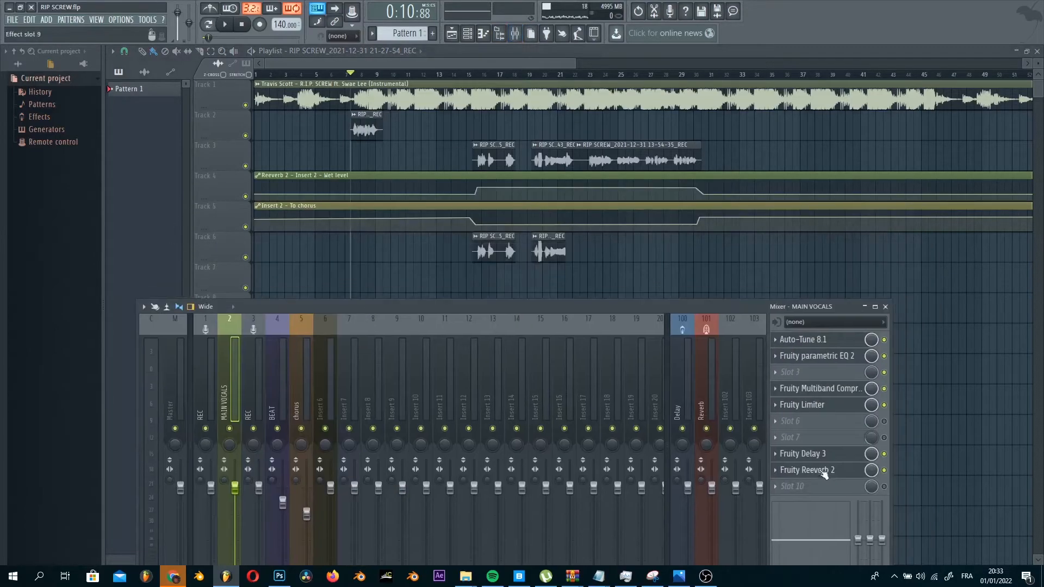
click(830, 471)
click(810, 340)
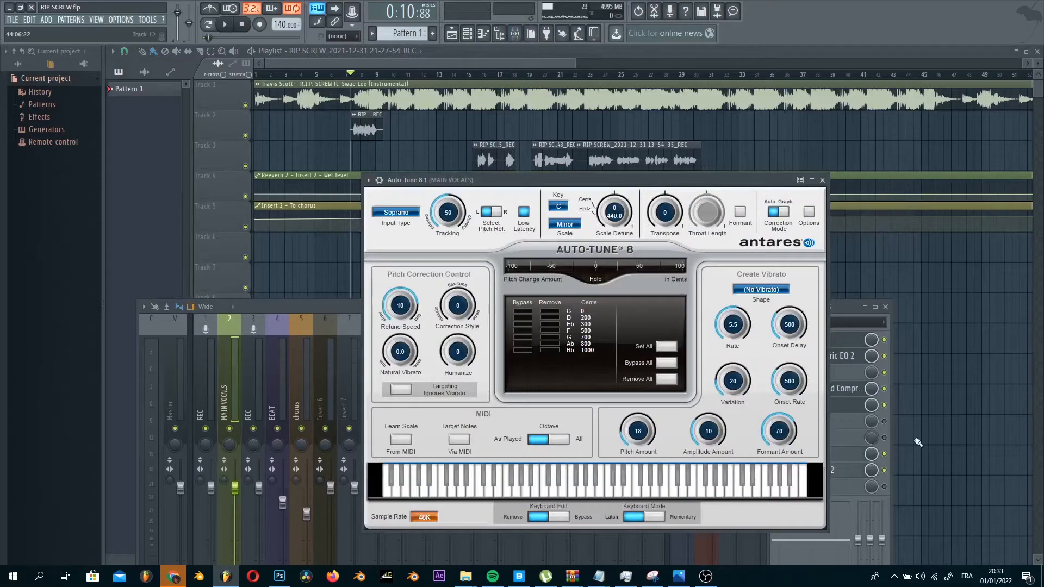
click(852, 470)
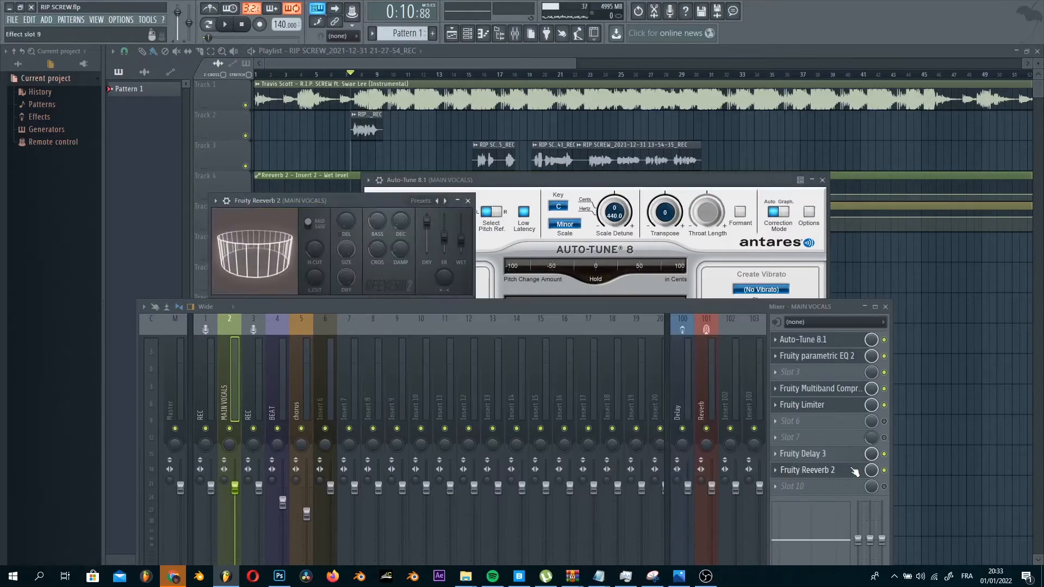
right_click(463, 245)
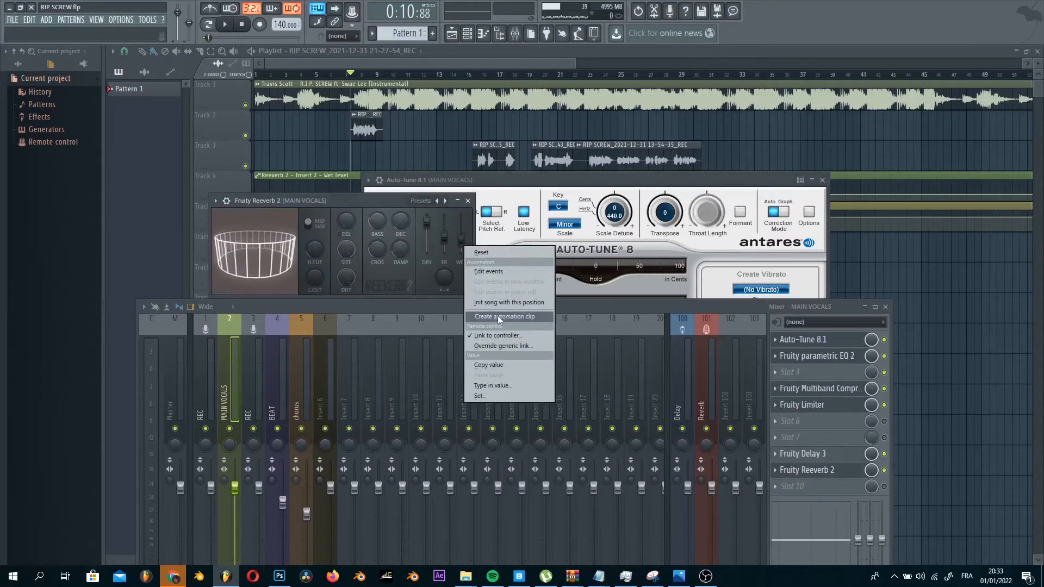
click(497, 316)
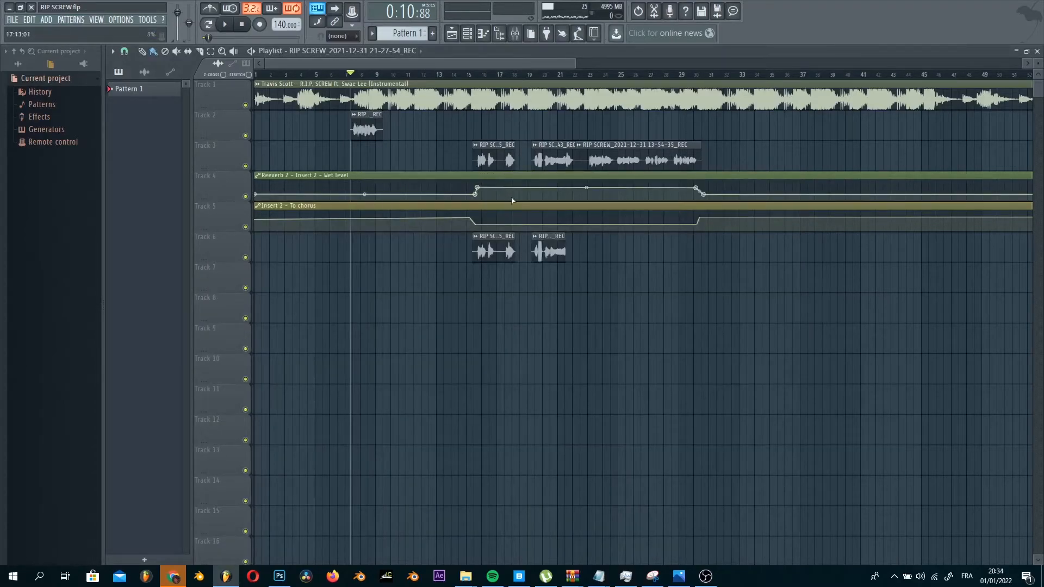
View the automation options for the Fruity Chorus mix level on the chorus track, and return to the playlist.
click(515, 33)
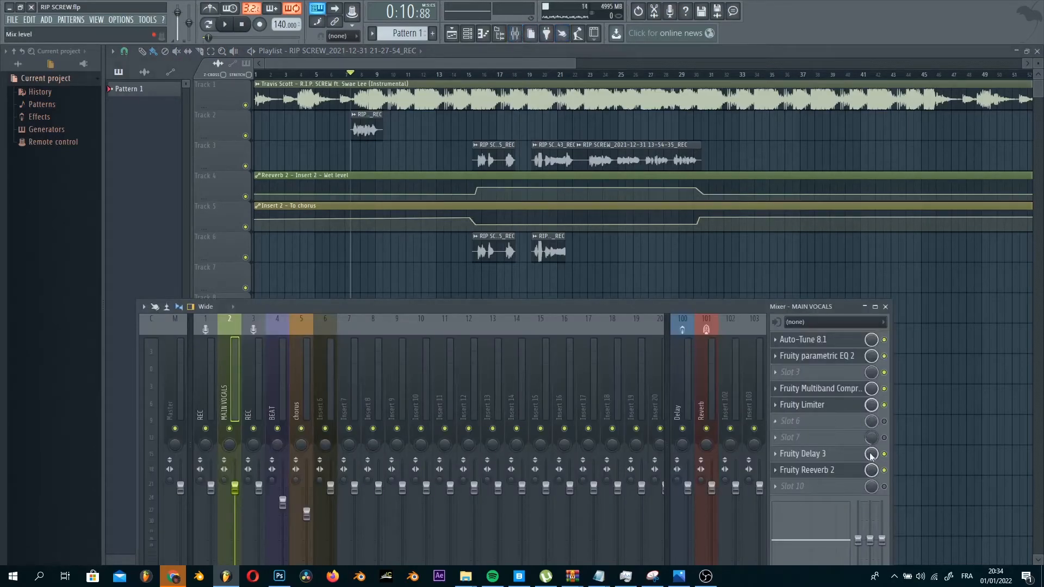
click(297, 389)
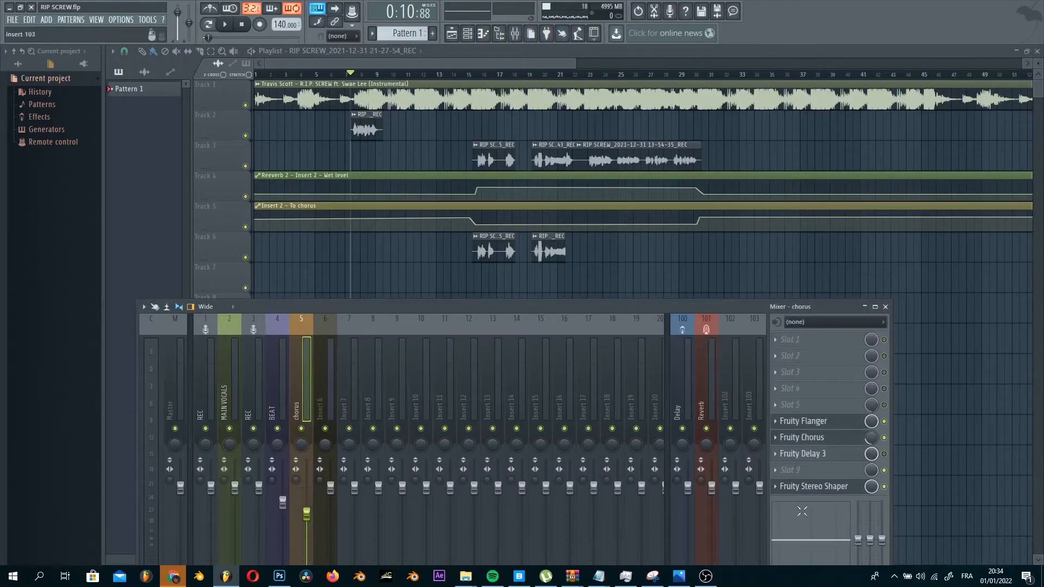
right_click(871, 438)
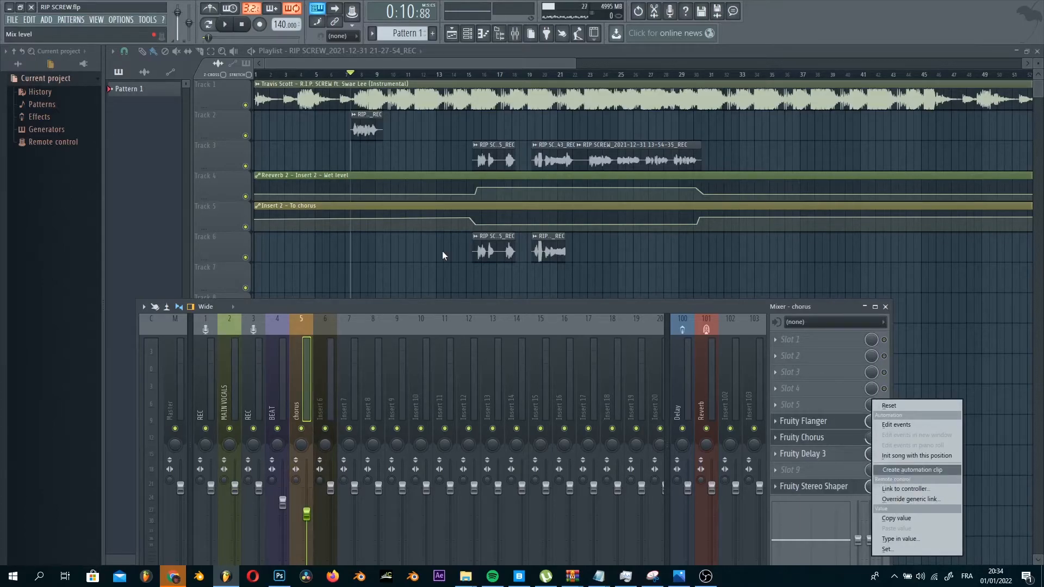
click(398, 59)
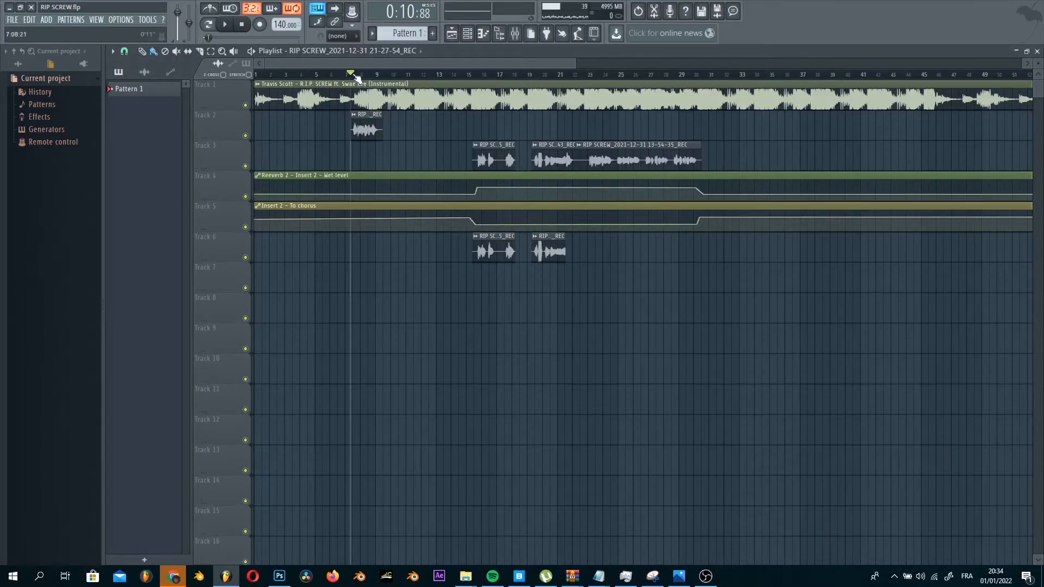
Play back the RIP SCREW vocals from the first clip near bar 7 and again from about bar 15.
key(space)
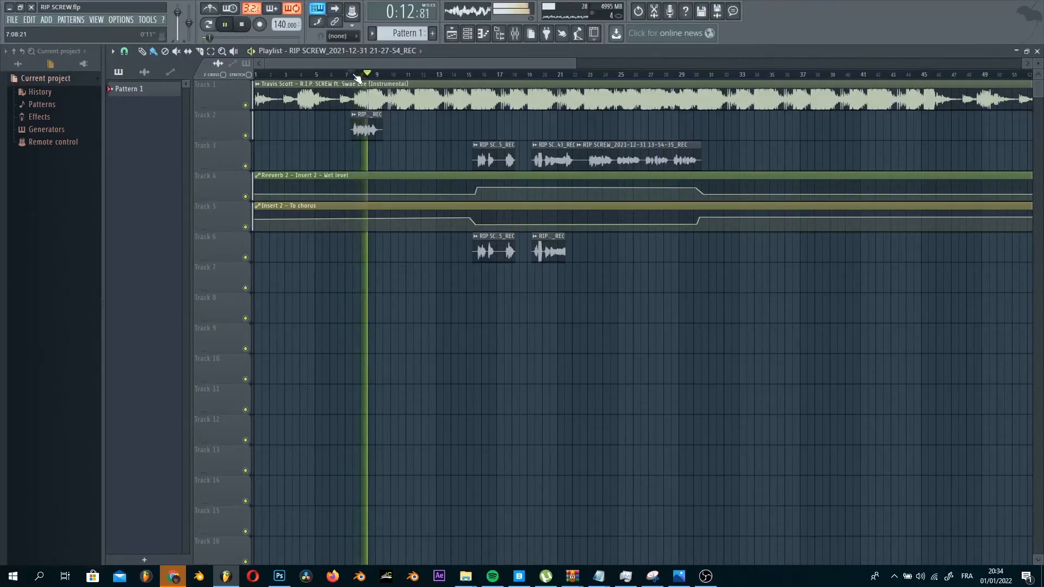
key(space)
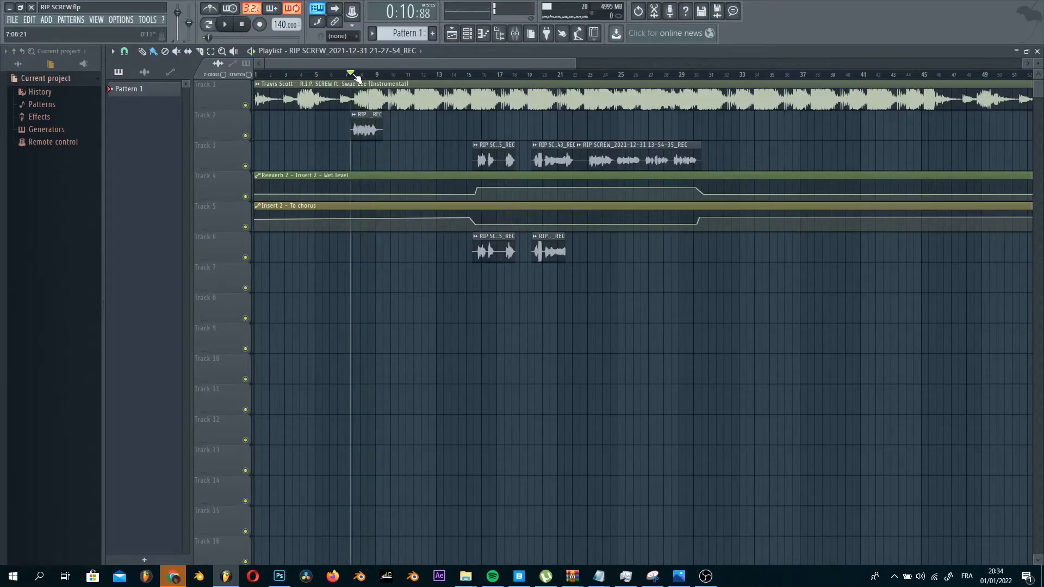
click(475, 77)
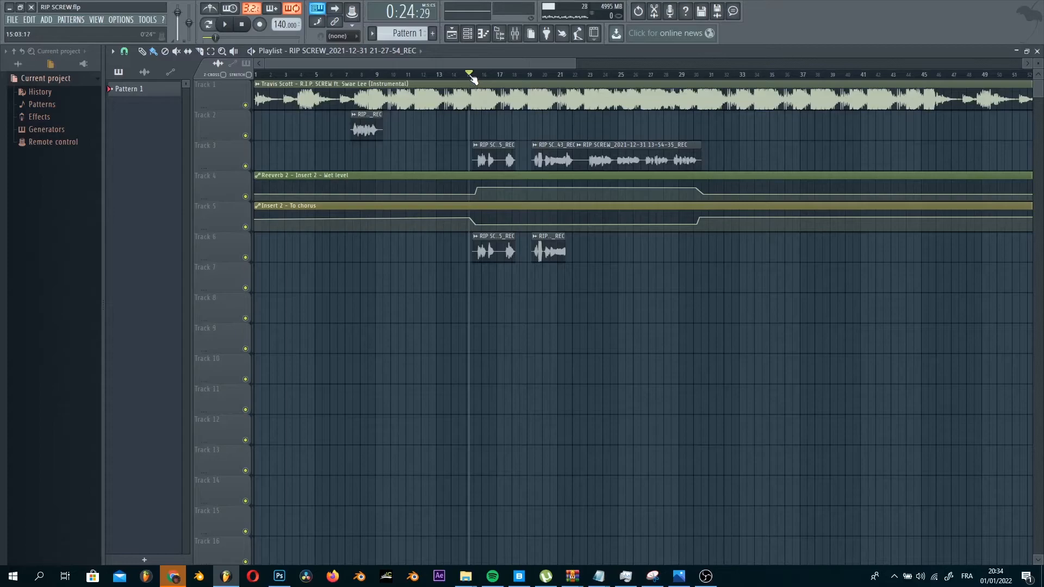
key(space)
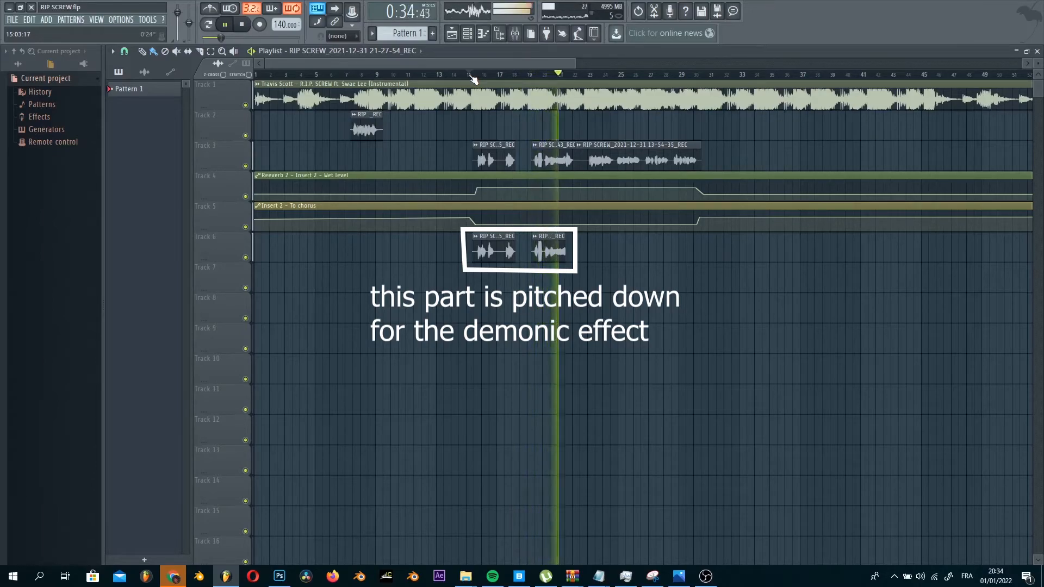
key(space)
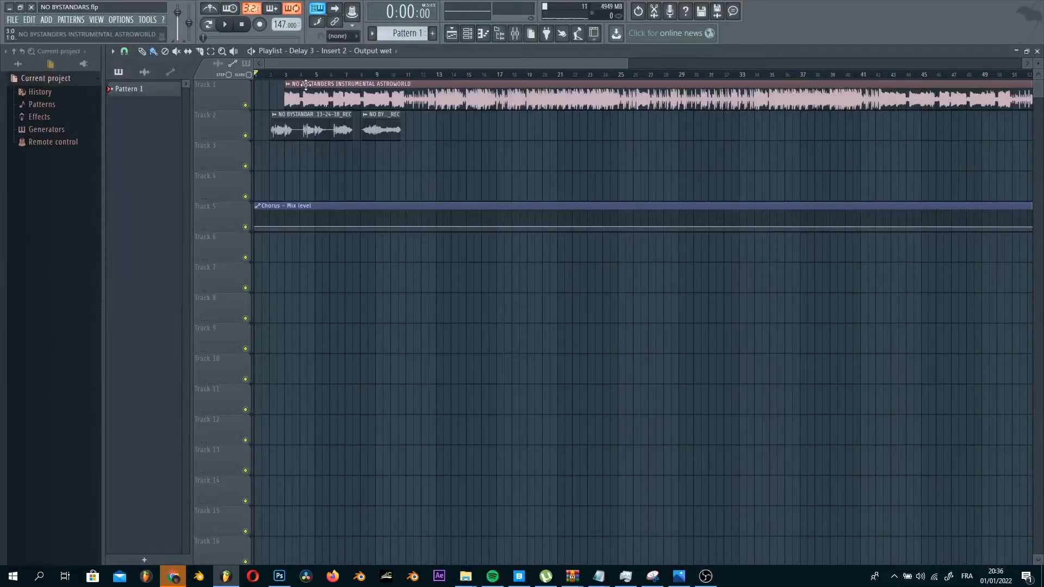
Open the NO BYSTANDARS mixer, move it higher over the playlist and view the effect chain on MAIN VOCALS.
click(521, 33)
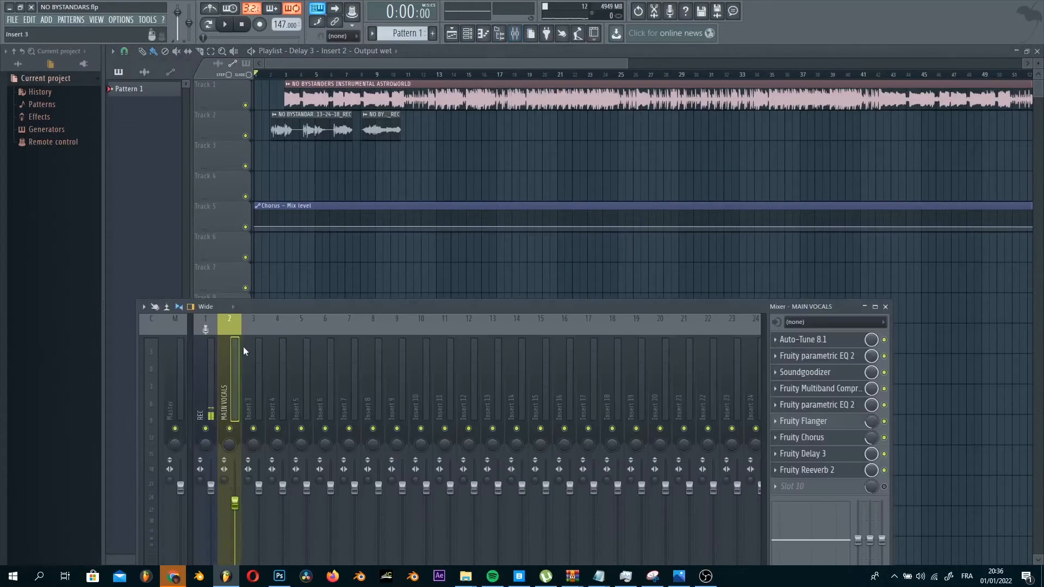
drag(304, 306, 315, 186)
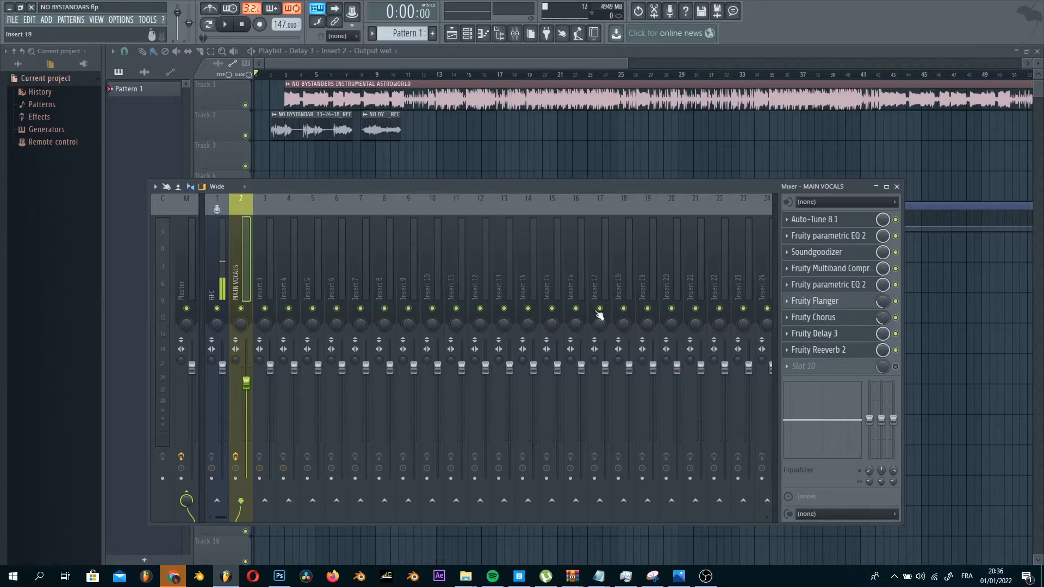
click(213, 262)
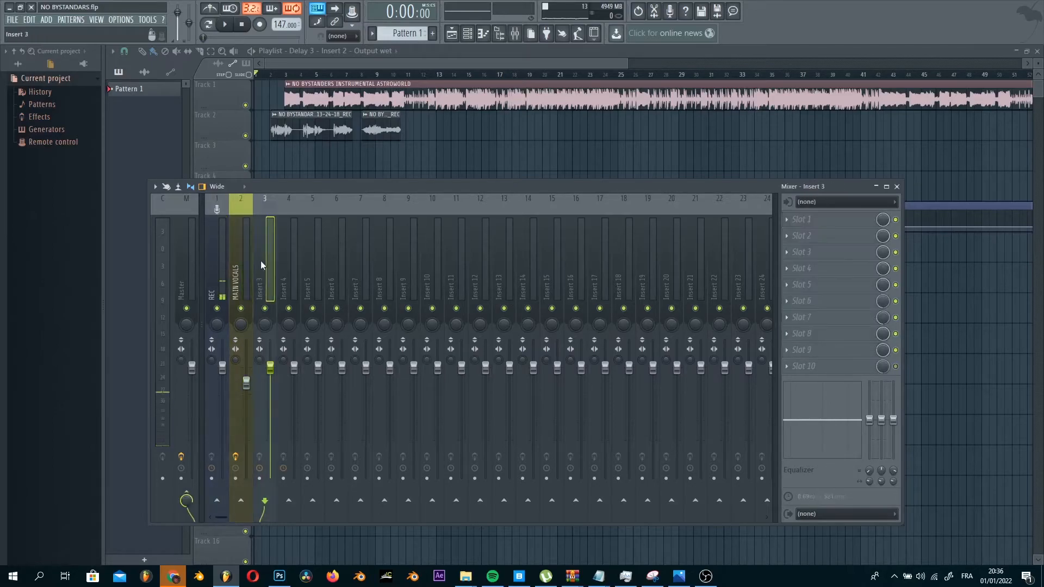
click(246, 226)
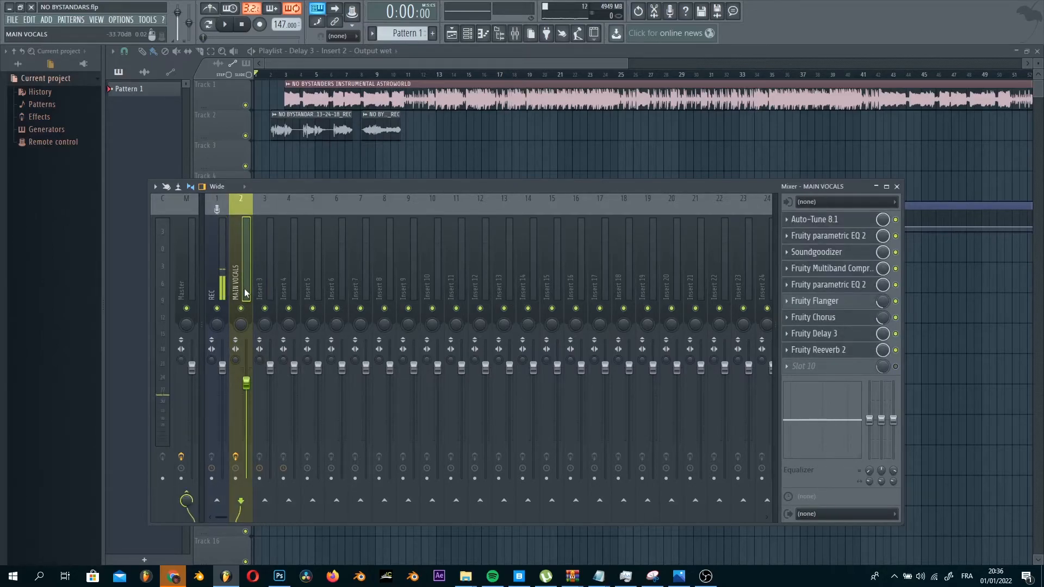
Examine the Auto-Tune 8.1, first Fruity parametric EQ 2 and Soundgoodizer settings on MAIN VOCALS.
click(824, 219)
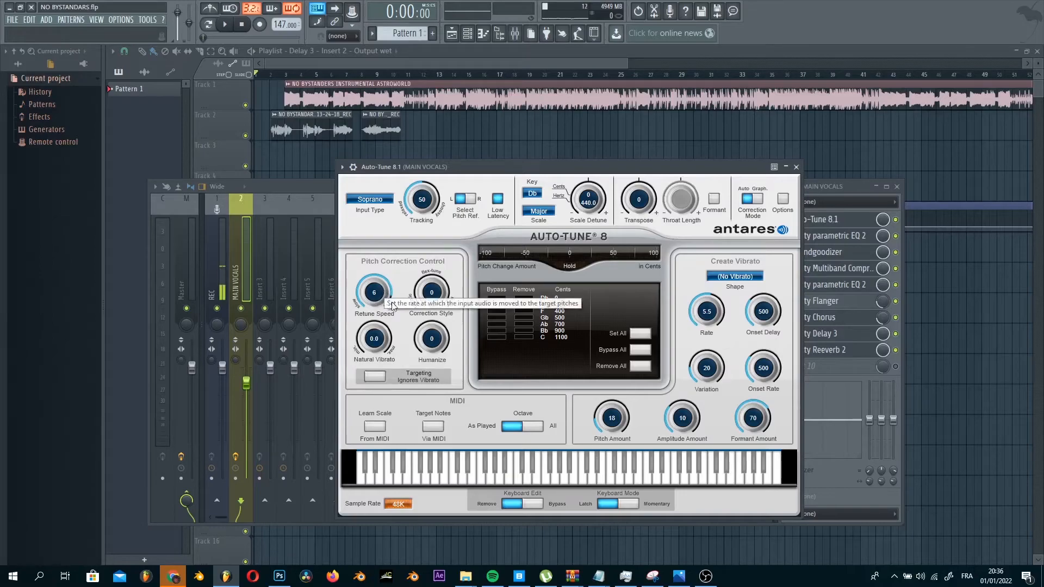
click(853, 187)
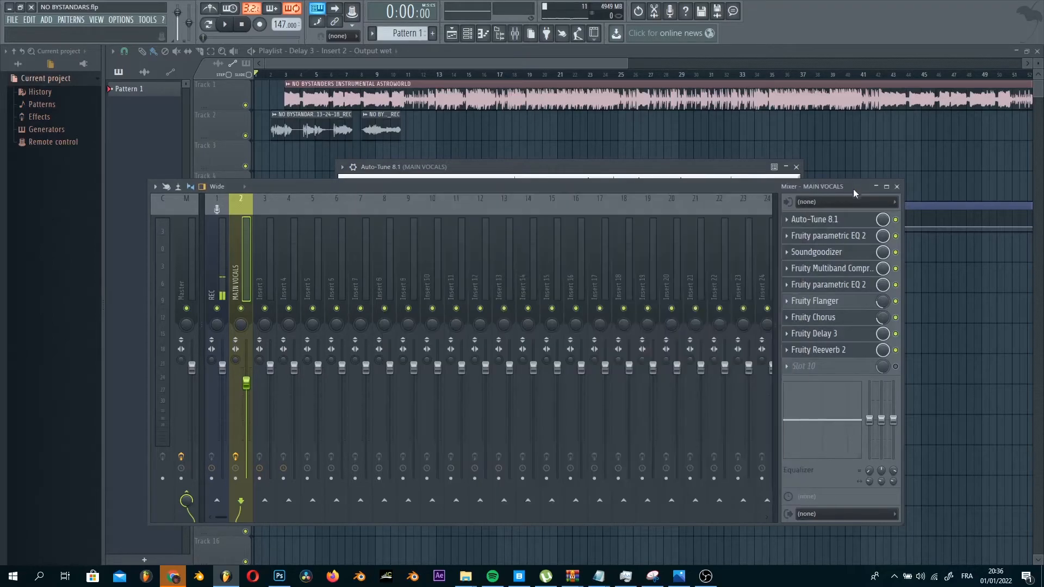
click(826, 252)
click(826, 235)
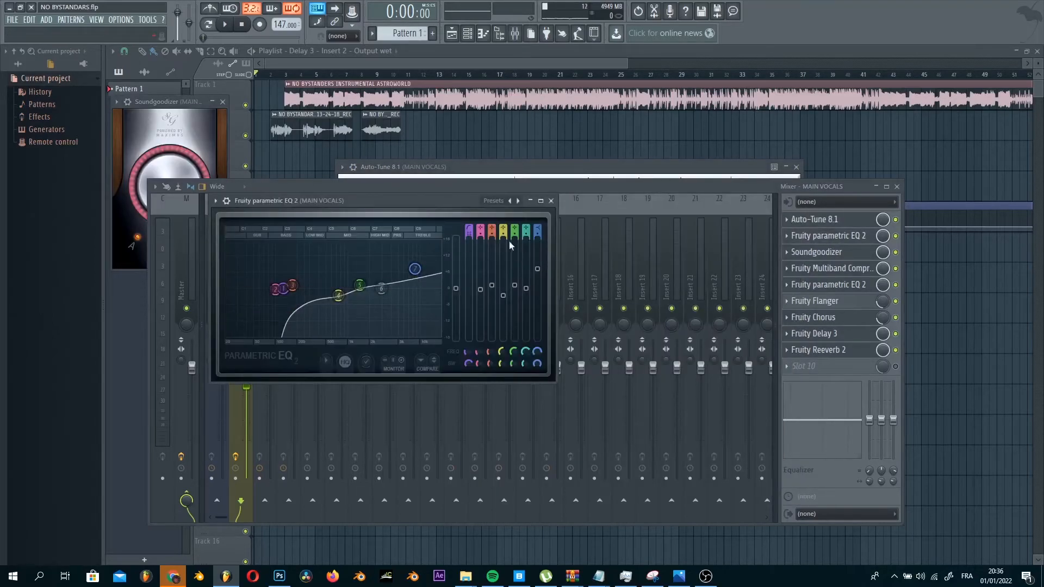
click(136, 142)
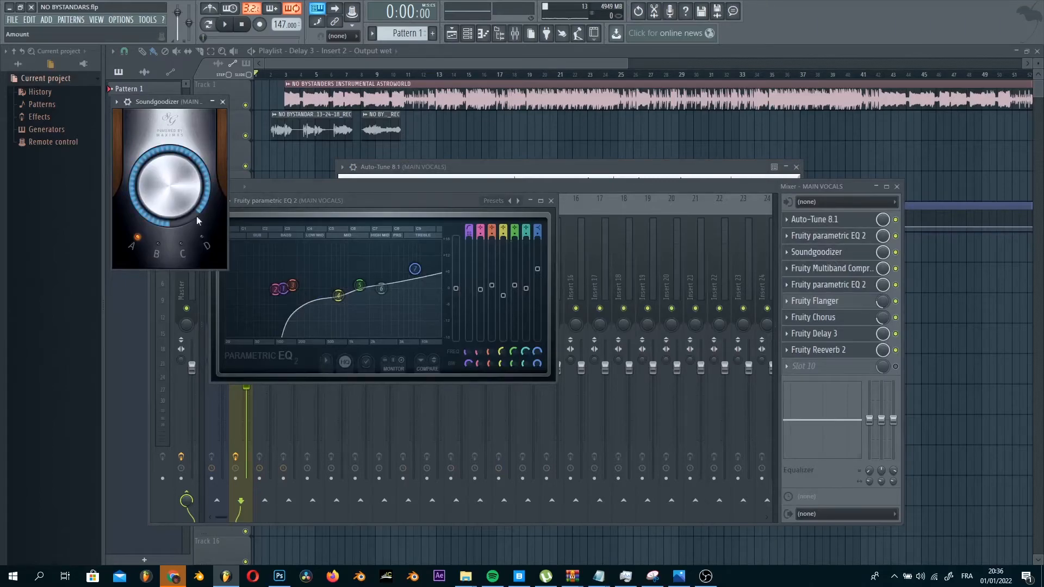
View the Fruity Multiband Compressor, moving its window lower, and the second Fruity parametric EQ 2 on MAIN VOCALS.
click(828, 269)
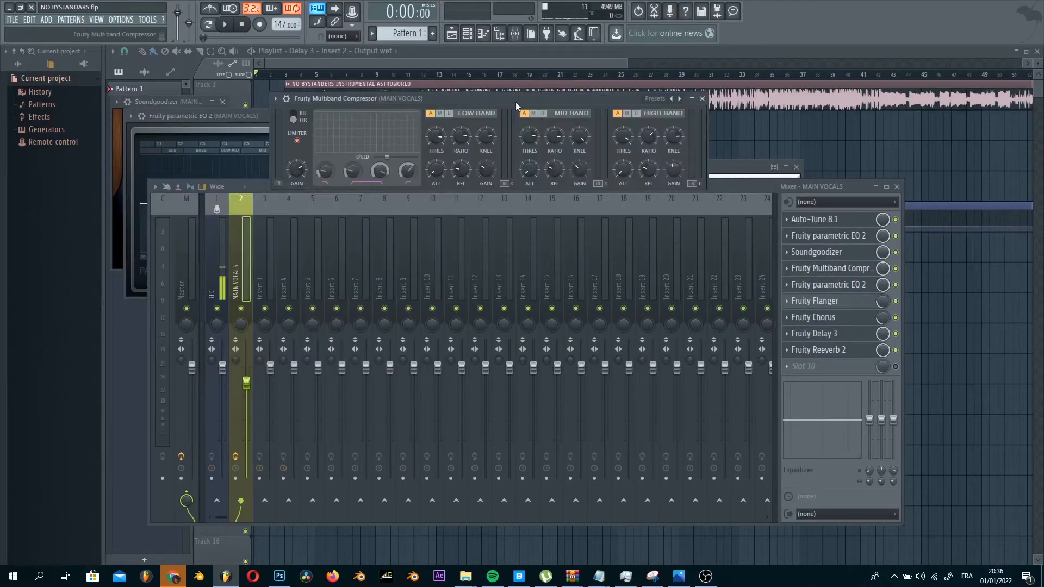
drag(520, 100, 508, 155)
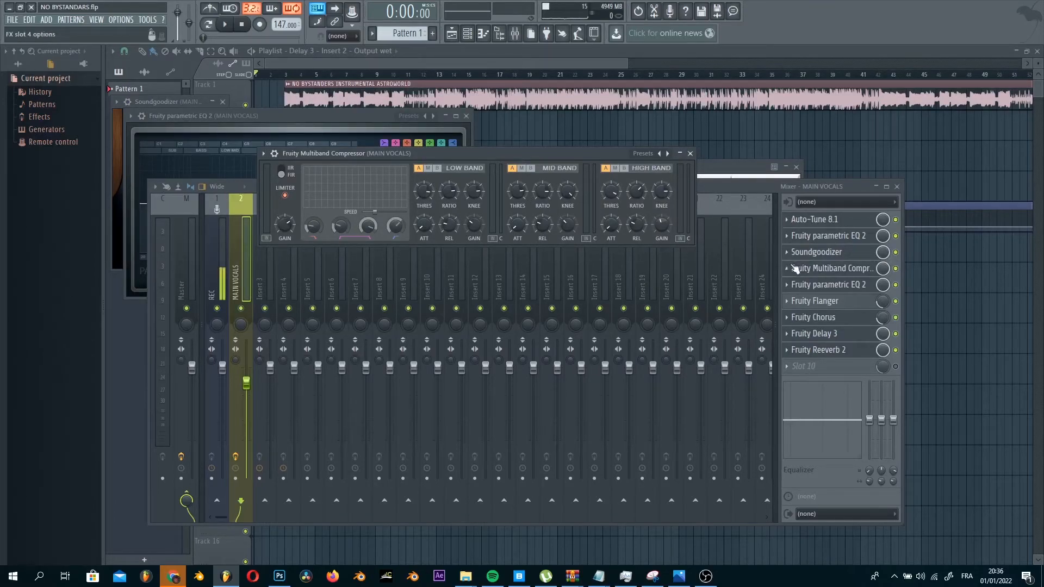
click(839, 287)
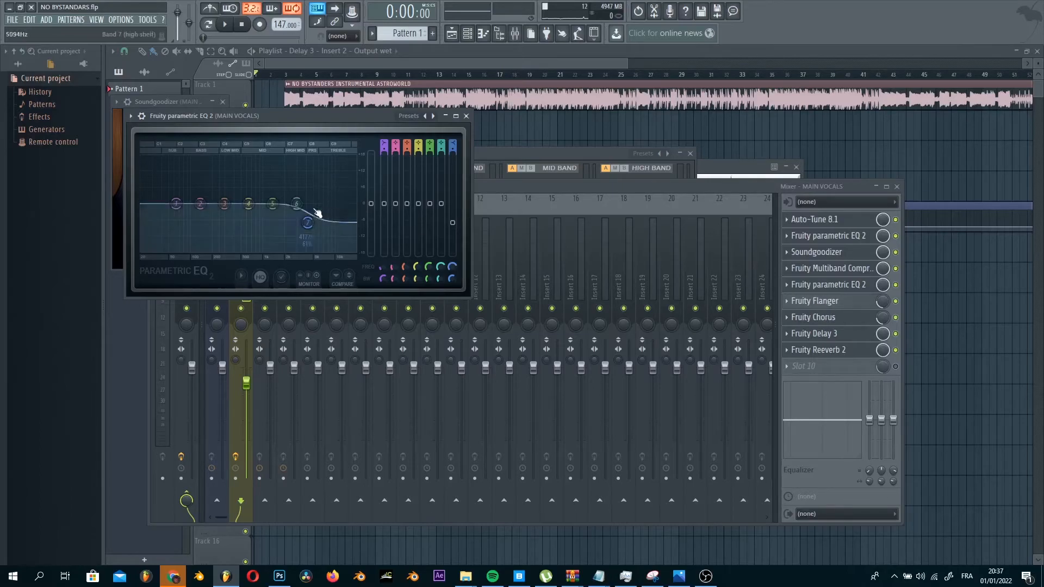
Examine the Fruity Flanger, Fruity Chorus, Fruity Delay 3 and Fruity Reeverb 2 settings on MAIN VOCALS.
click(820, 316)
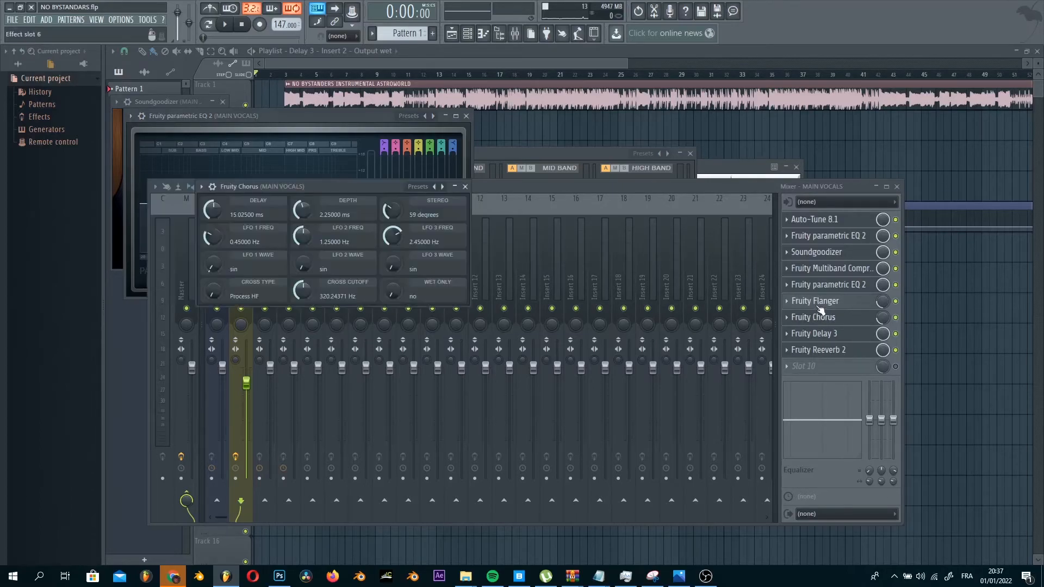
click(821, 301)
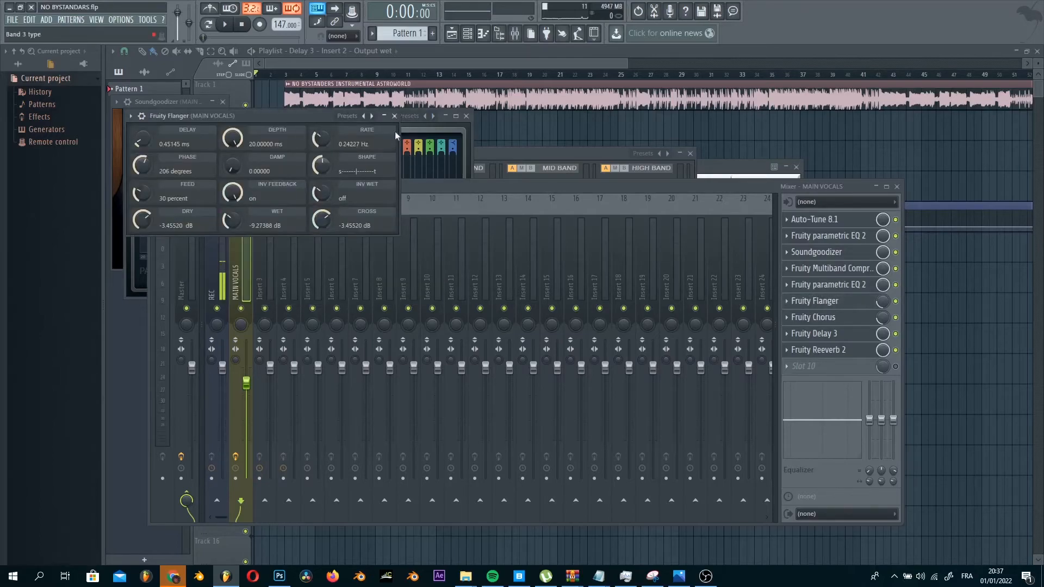
click(820, 317)
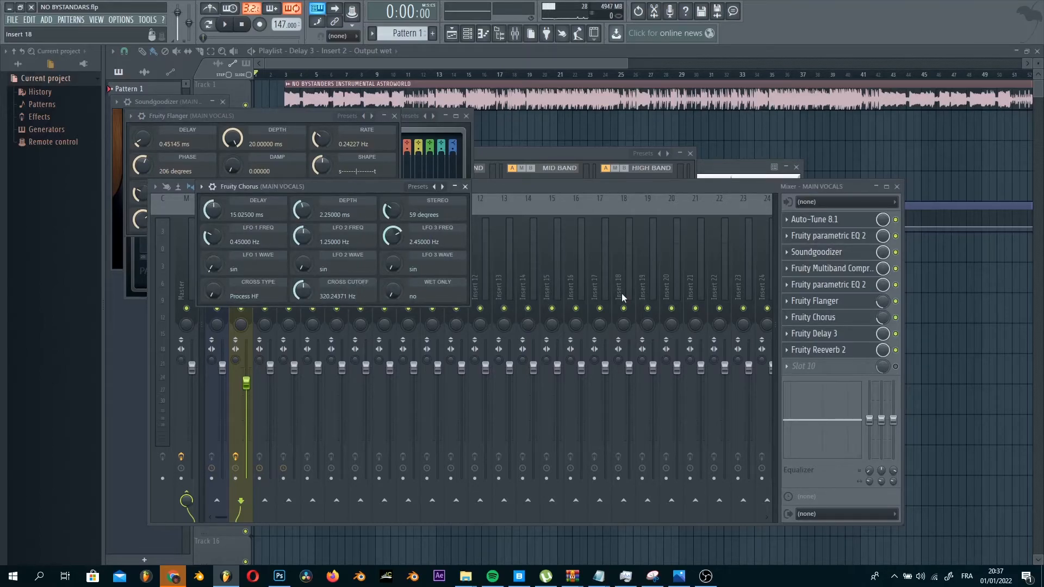
click(832, 335)
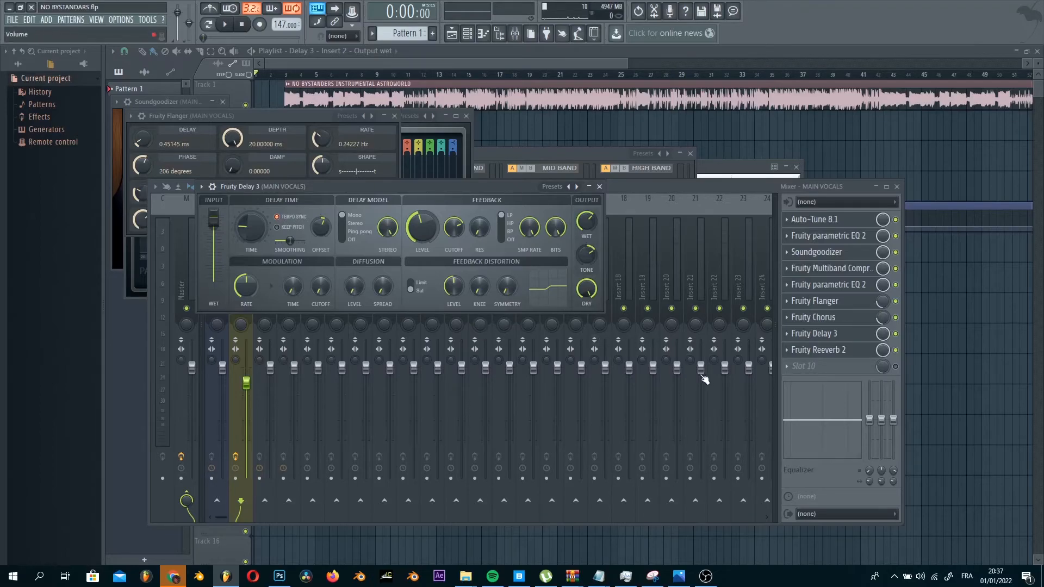
click(836, 353)
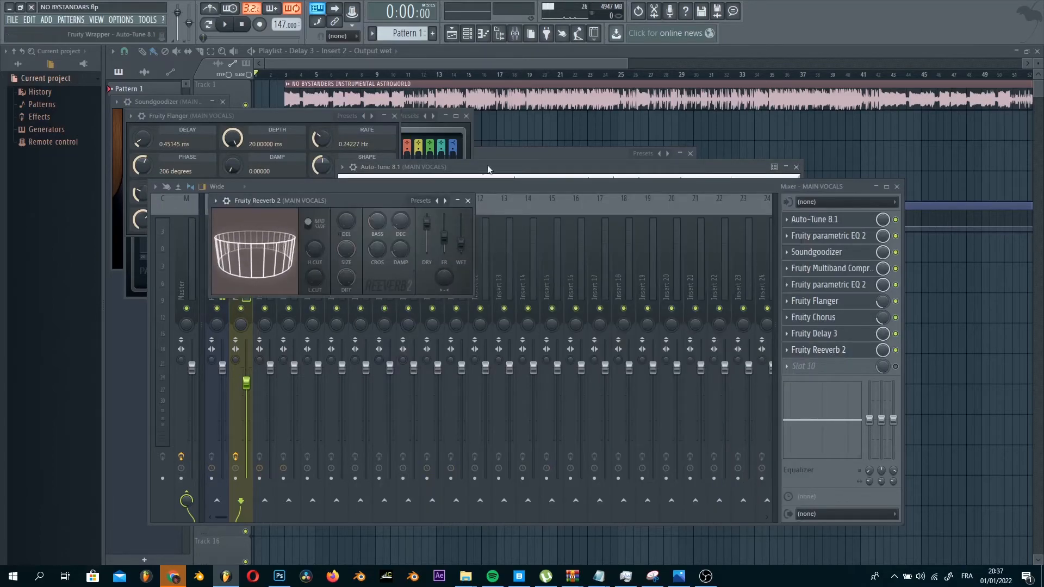
Close the open windows and play back the NO BYSTANDARS vocals from about bar 2.
key(F12)
click(273, 75)
key(space)
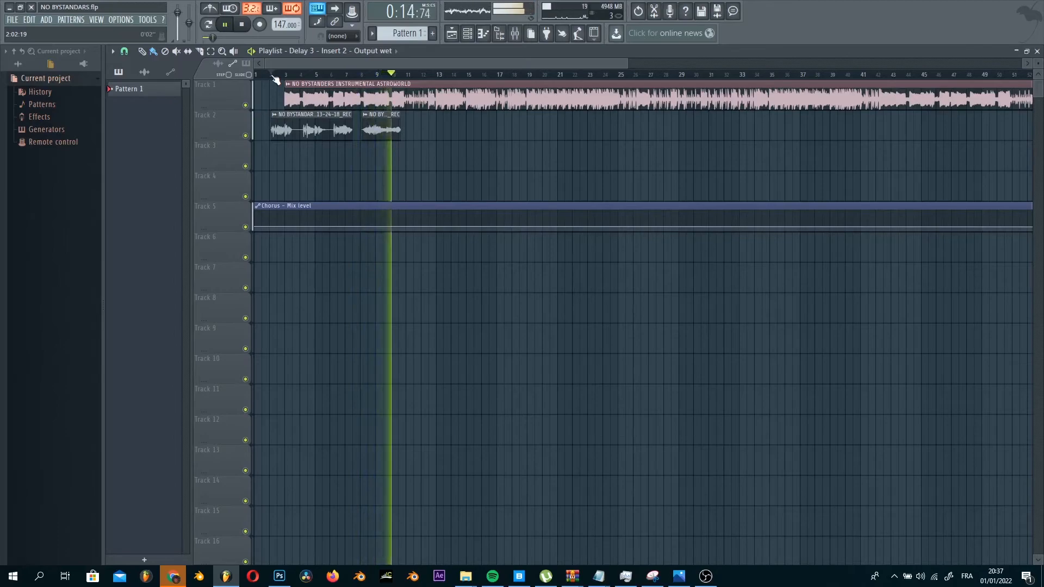
key(space)
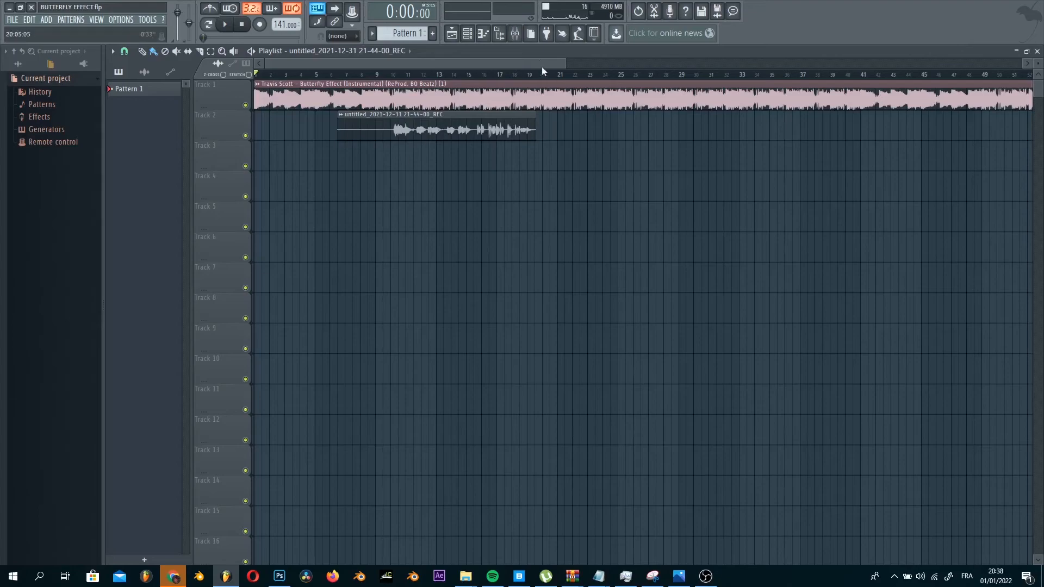
Open the BUTTERFLY EFFECT mixer and examine Auto-Tune 8.1, Fruity parametric EQ 2 and Soundgoodizer on MAIN VOX.
click(515, 33)
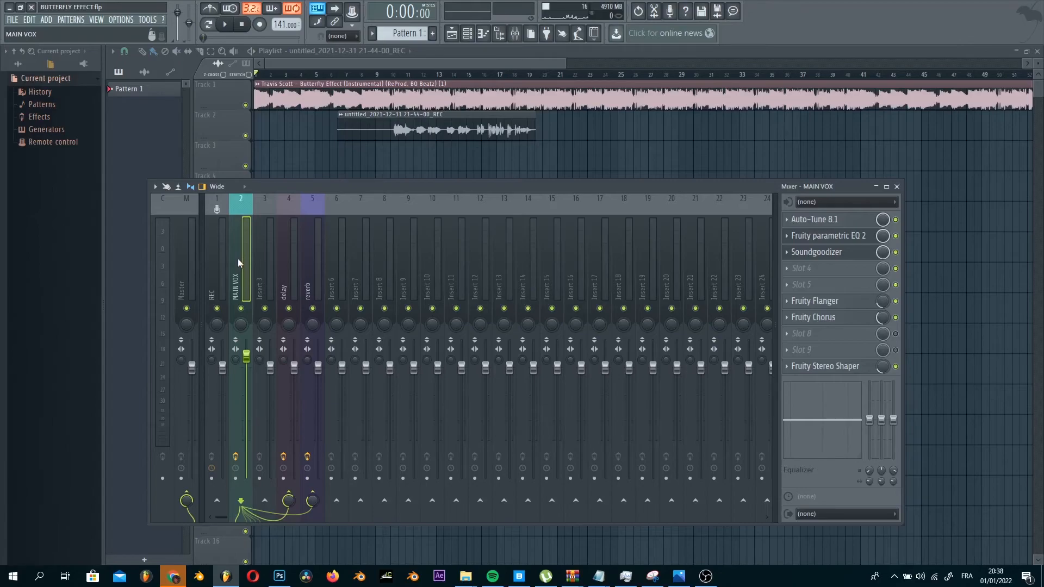
click(838, 220)
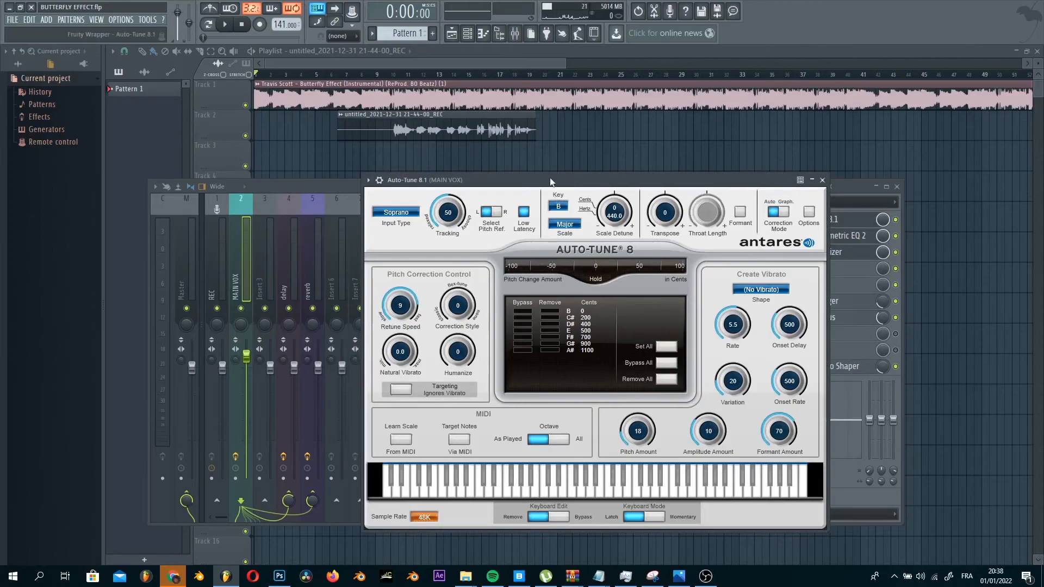
drag(550, 180, 372, 170)
click(730, 186)
click(828, 249)
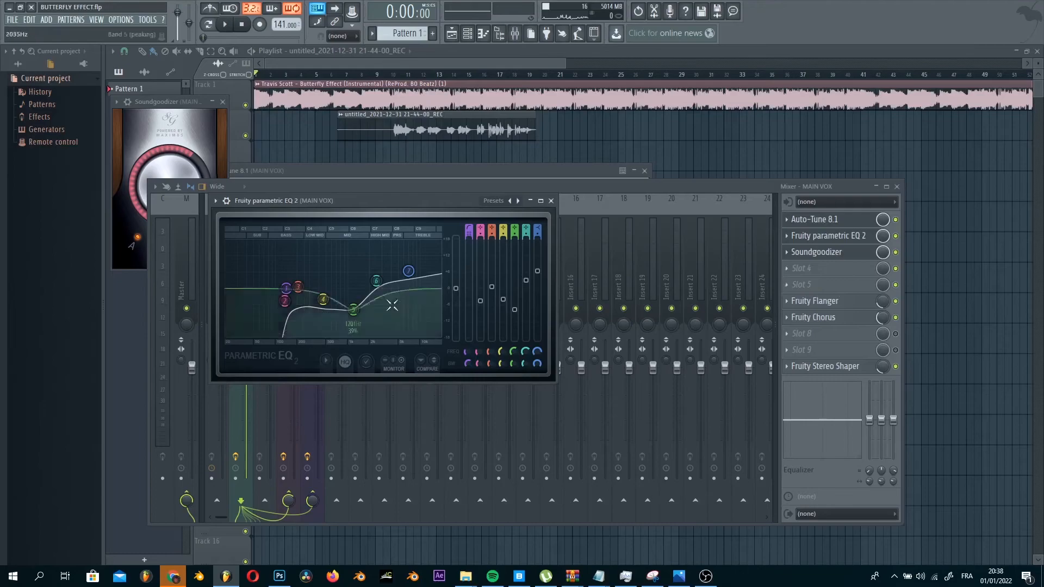
click(818, 254)
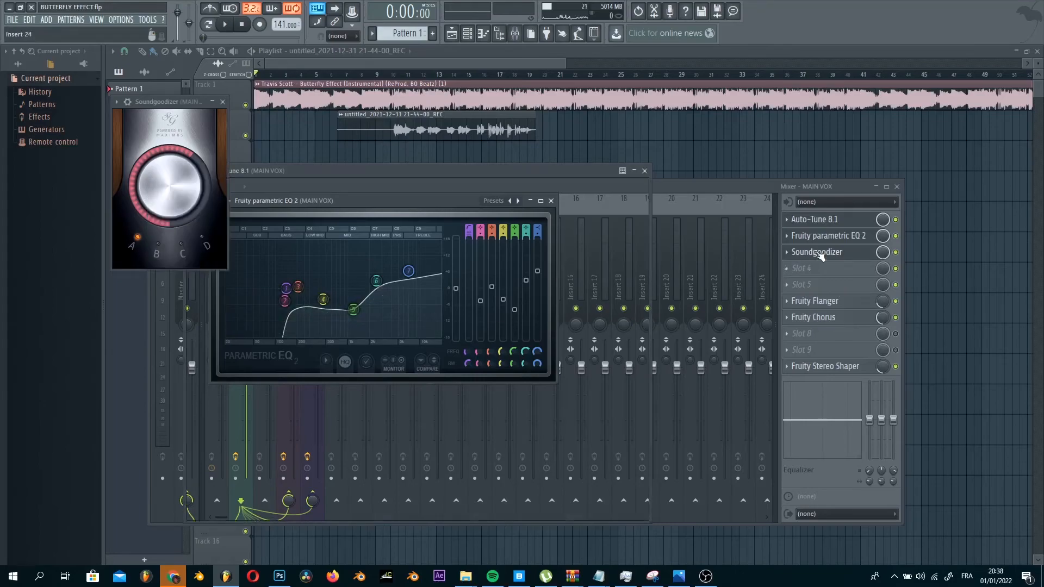
Examine the Fruity Flanger and Fruity Chorus settings on MAIN VOX, including the chorus presets.
click(825, 303)
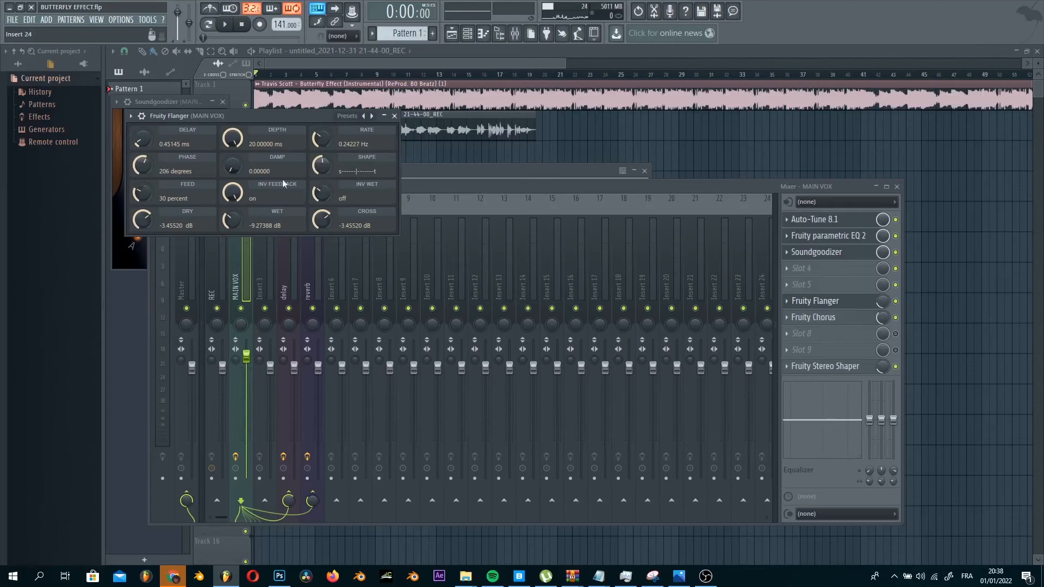
click(845, 322)
click(845, 322)
click(845, 323)
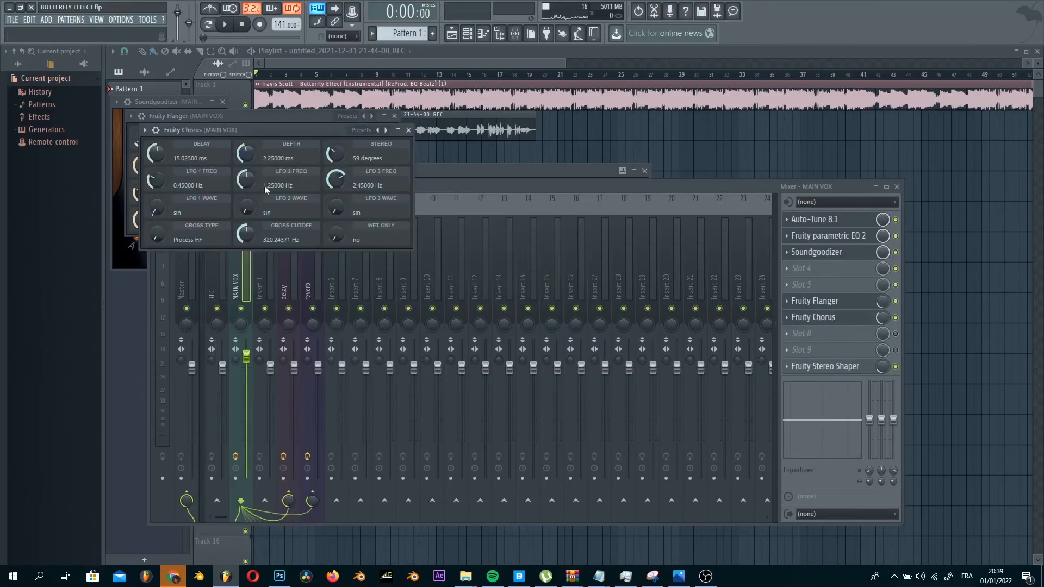
right_click(378, 130)
click(320, 143)
View the Fruity Stereo Shaper on MAIN VOX and its preset list, and return to the mixer.
click(846, 367)
click(845, 367)
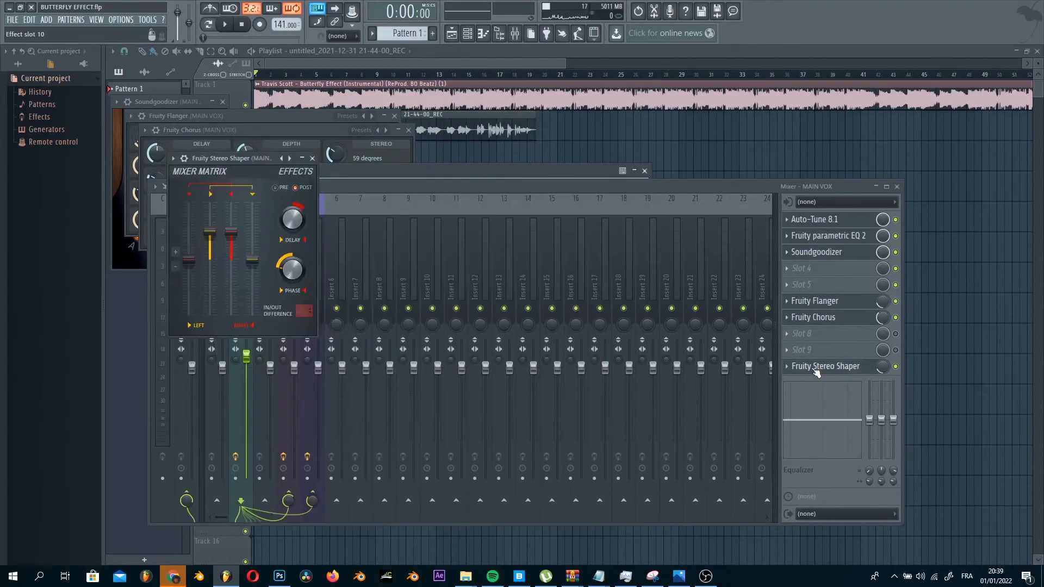
click(290, 158)
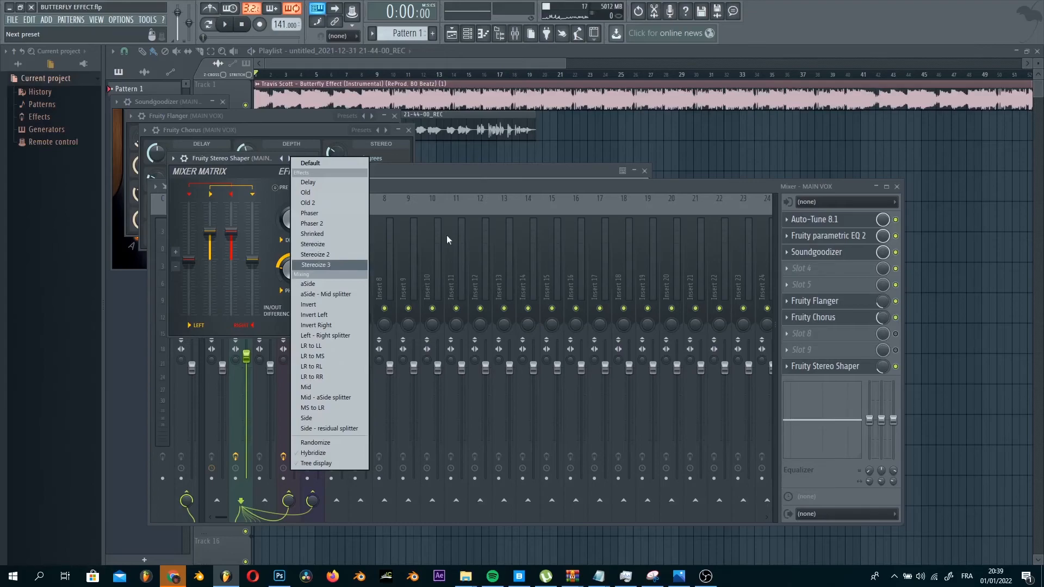
click(462, 193)
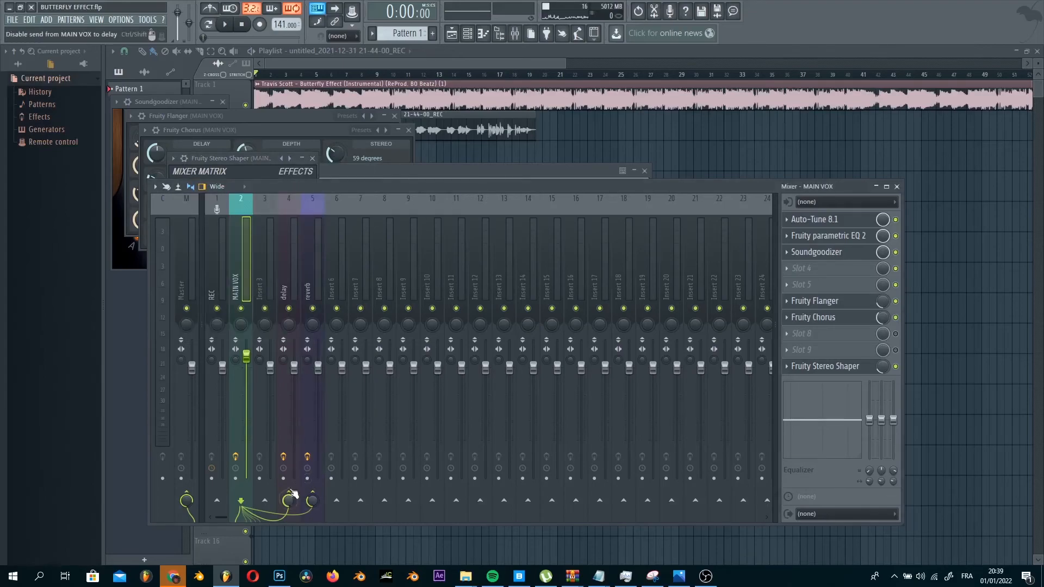
Examine Fruity Delay 3 on the delay send track and Fruity Reeverb 2 on the reverb send track.
click(288, 272)
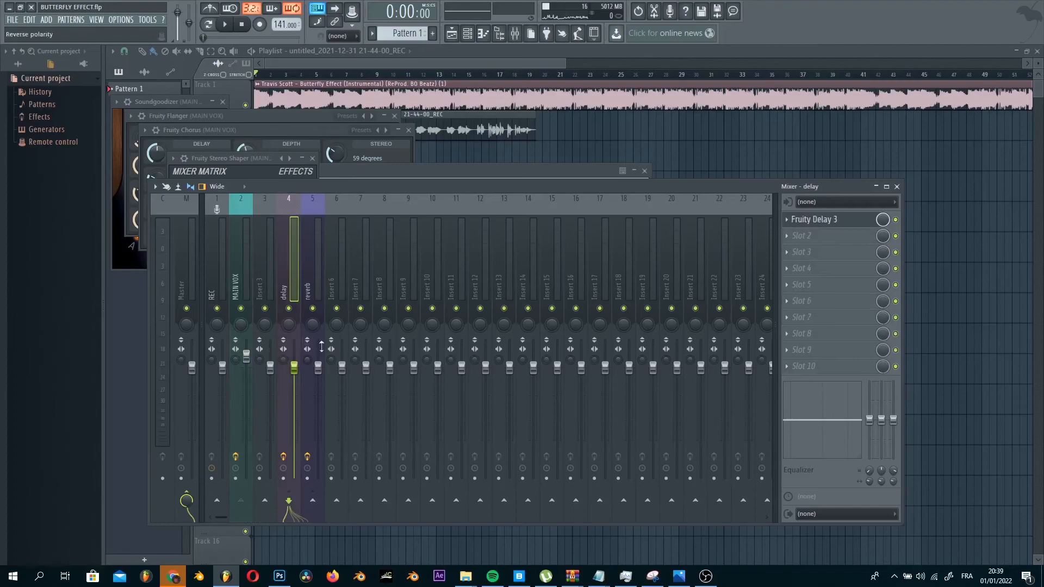
click(837, 220)
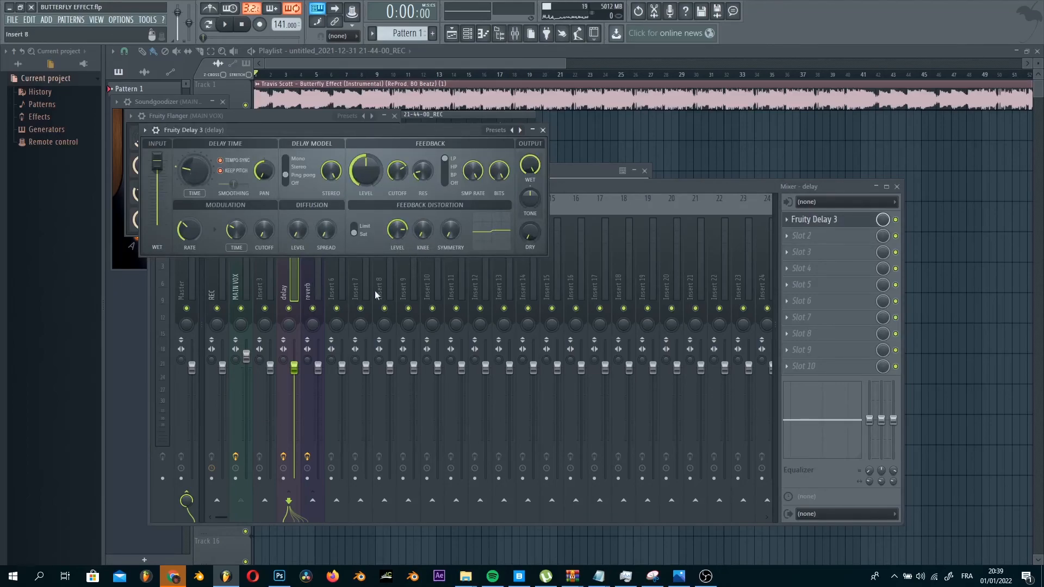
click(309, 288)
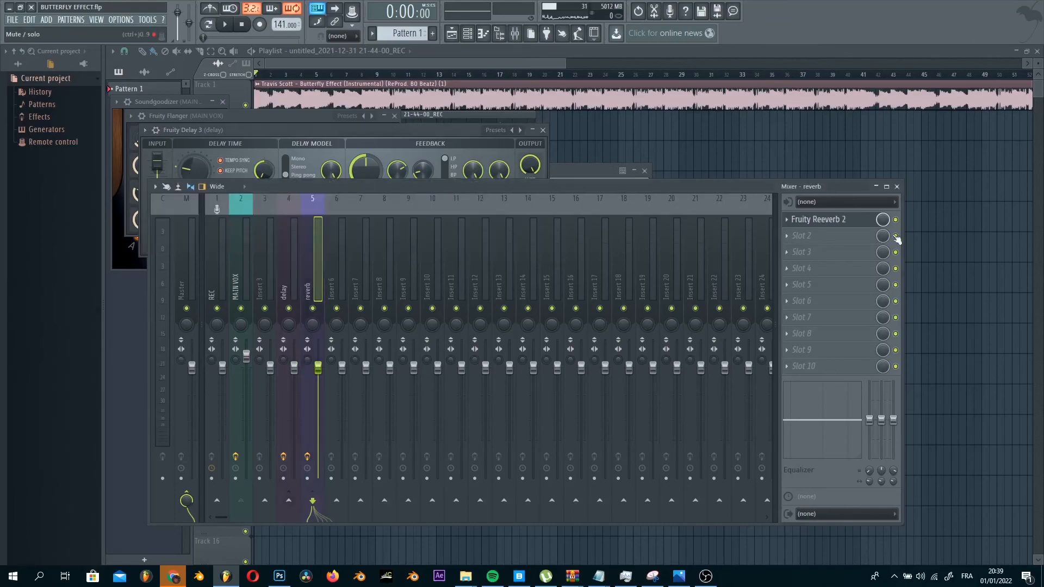
click(843, 221)
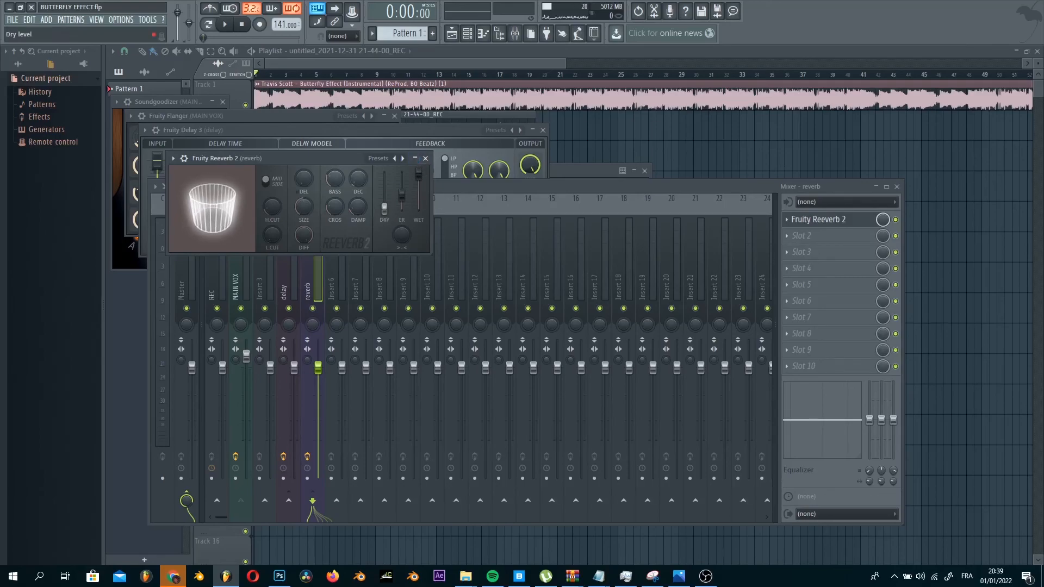
Return to the playlist and play back the BUTTERFLY EFFECT vocals from about bar 10.
click(324, 63)
click(389, 75)
click(225, 24)
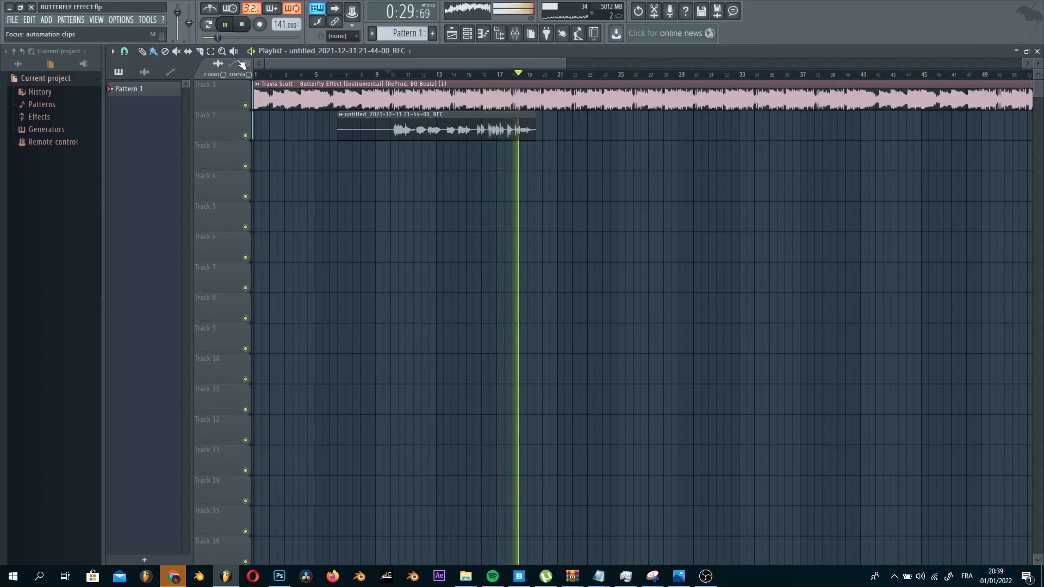
key(space)
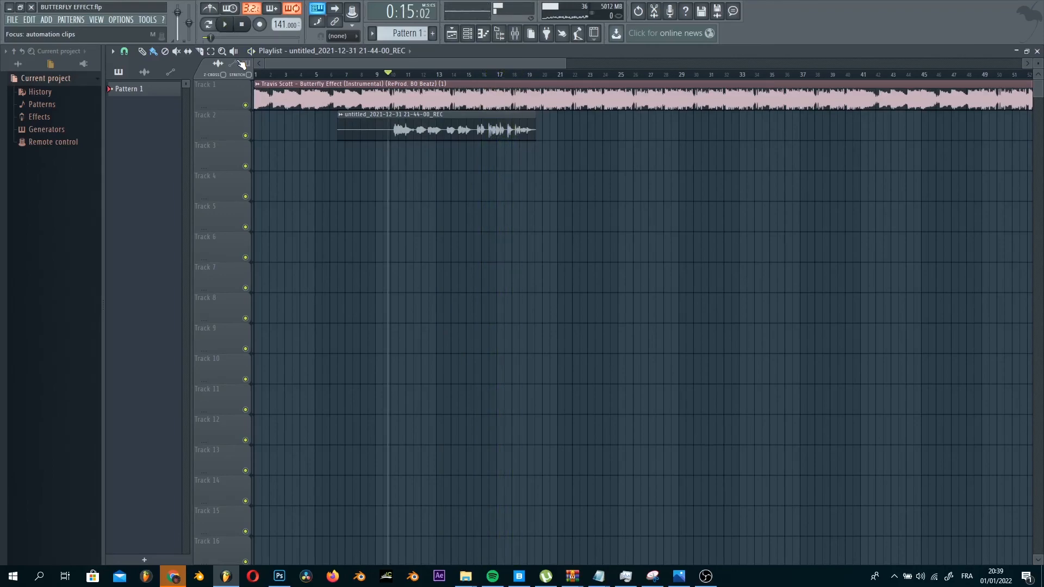